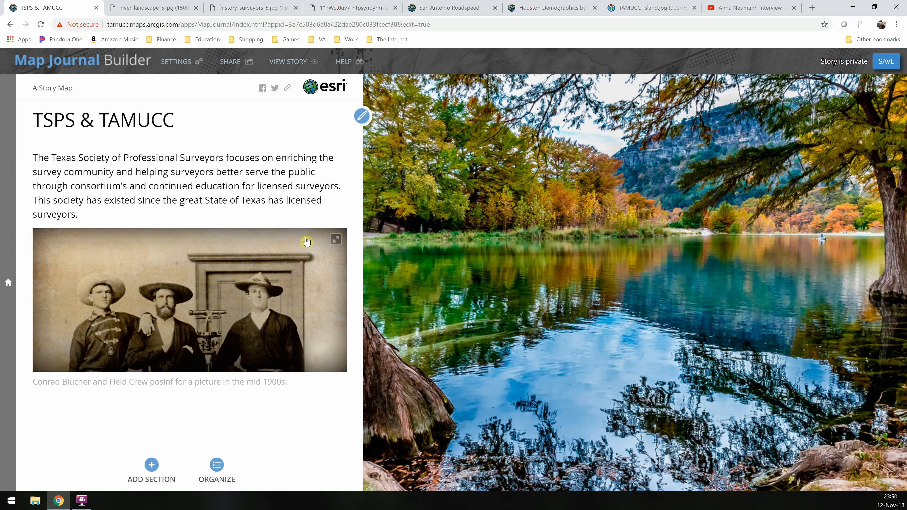
Enlarge the surveyors photo to view it, then close the enlarged view
left_click(333, 245)
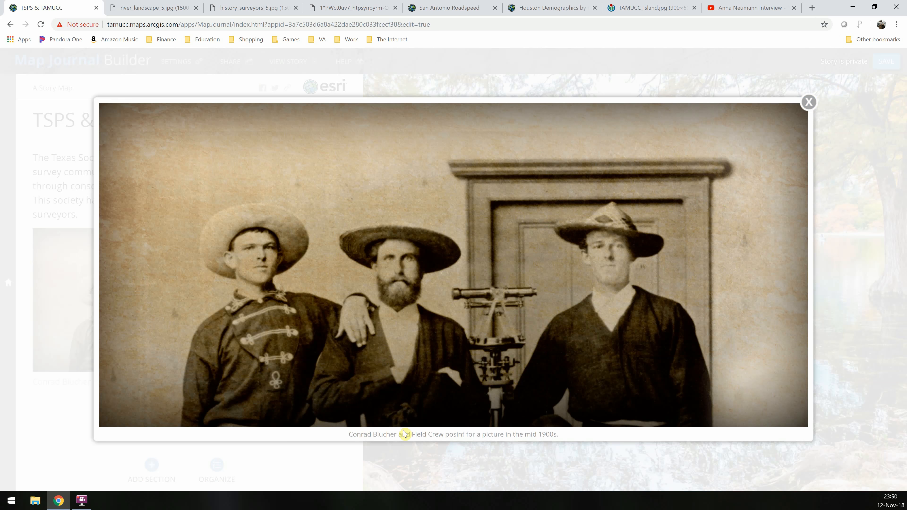
left_click(809, 103)
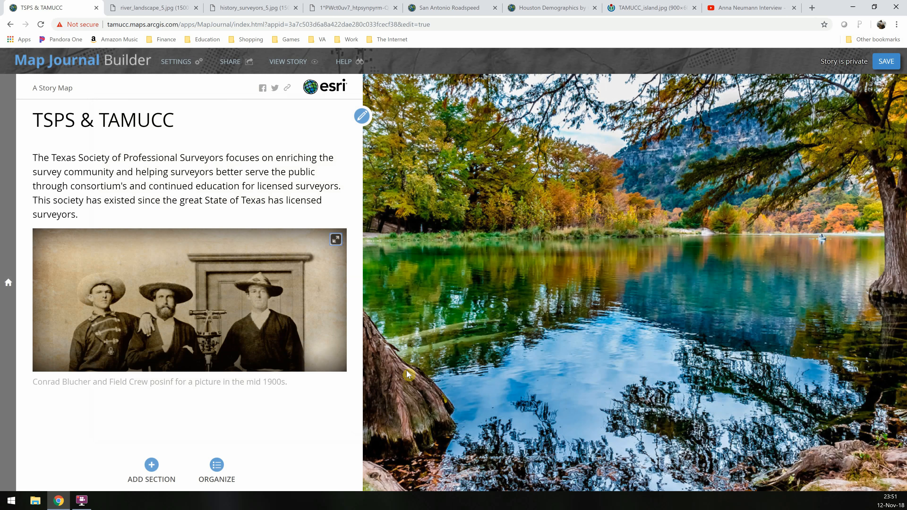
Add a new section and title it My First Convention
left_click(155, 471)
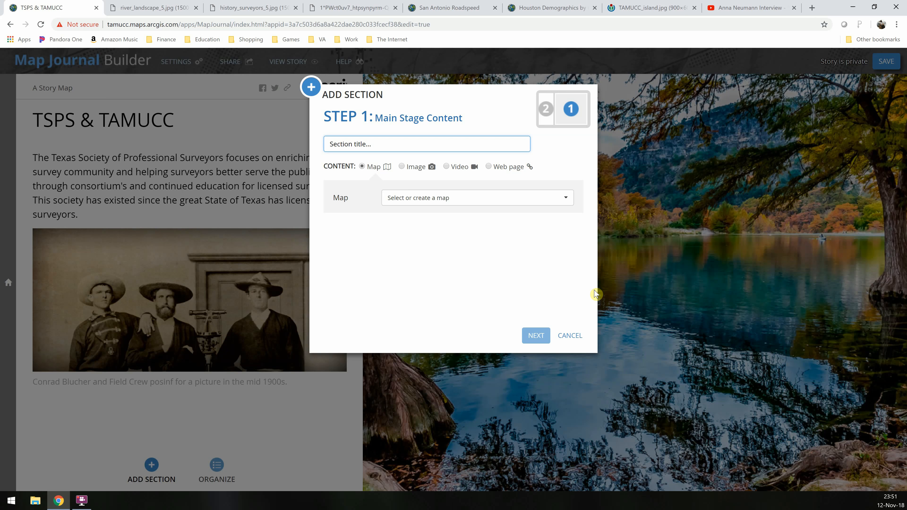
type("My First Convention")
Open the map picker for the section and switch its source to ArcGIS Online
left_click(566, 199)
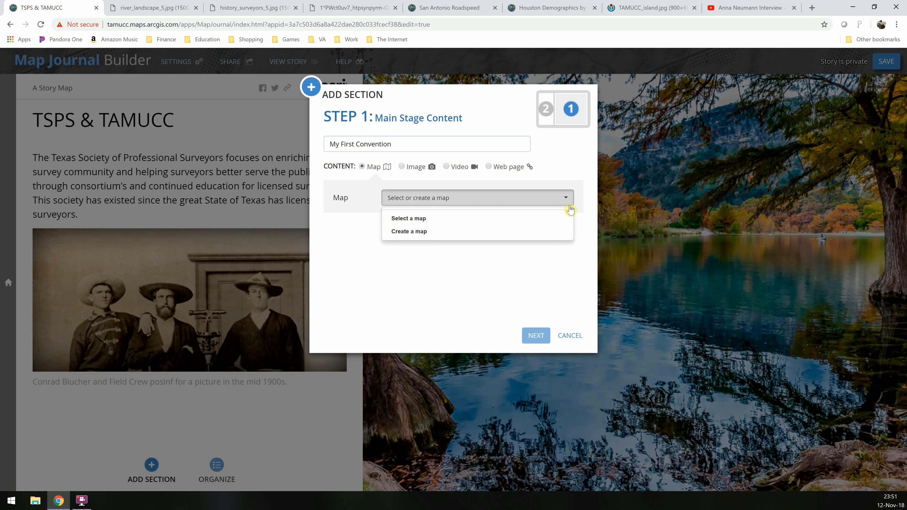
left_click(416, 219)
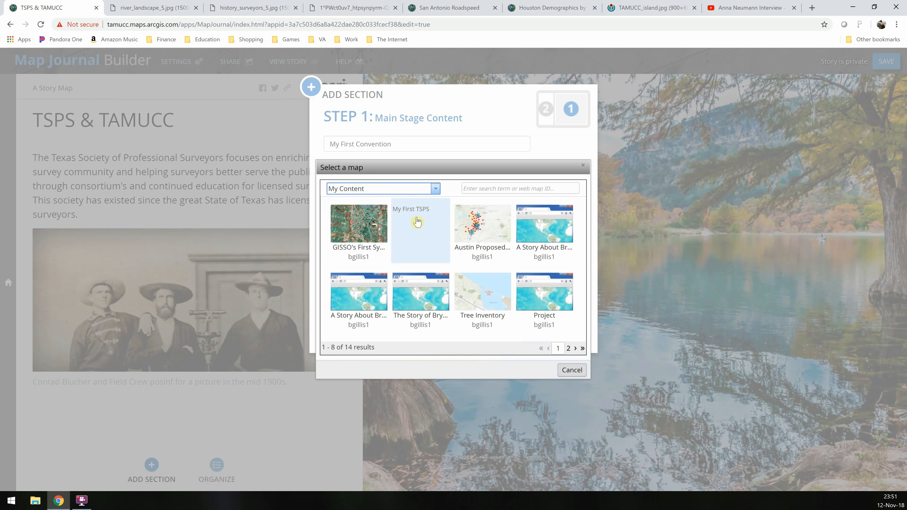
left_click(434, 191)
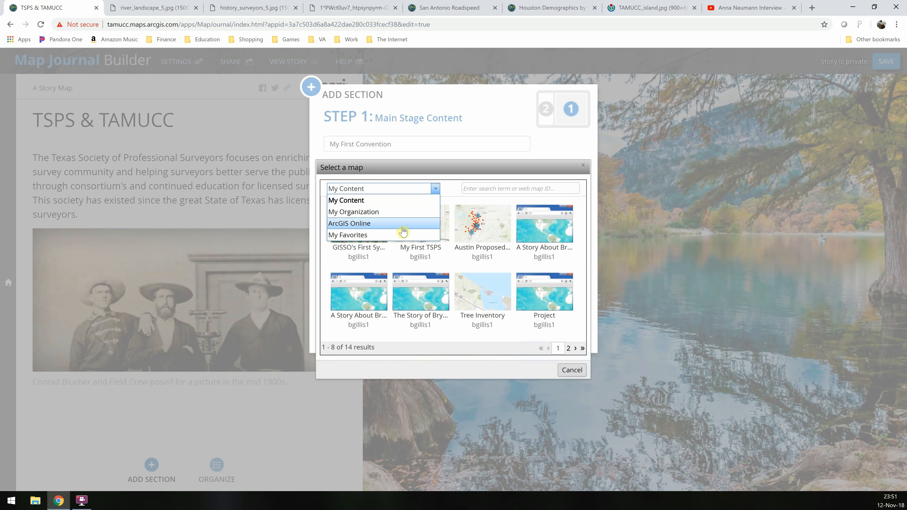
left_click(411, 223)
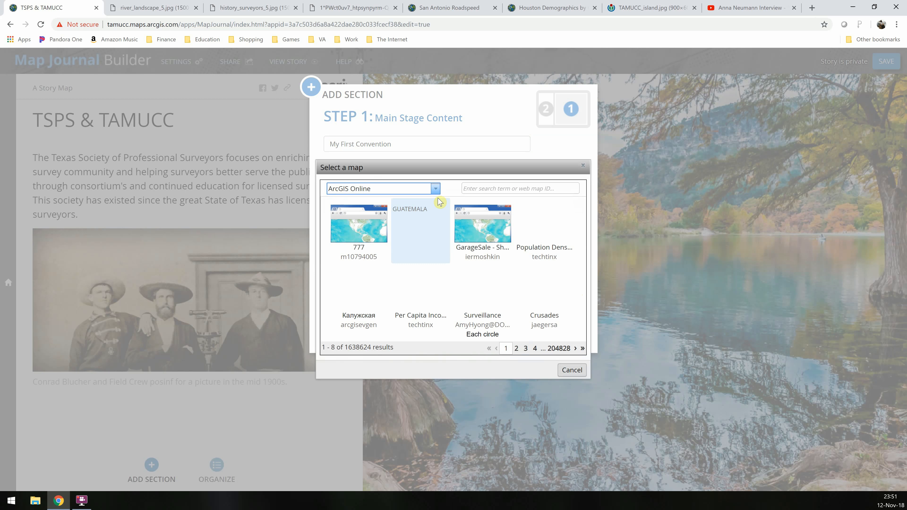
Copy the title Houston Demographics by Census Tracts from the other map tab and search ArcGIS Online maps for it
left_click(531, 11)
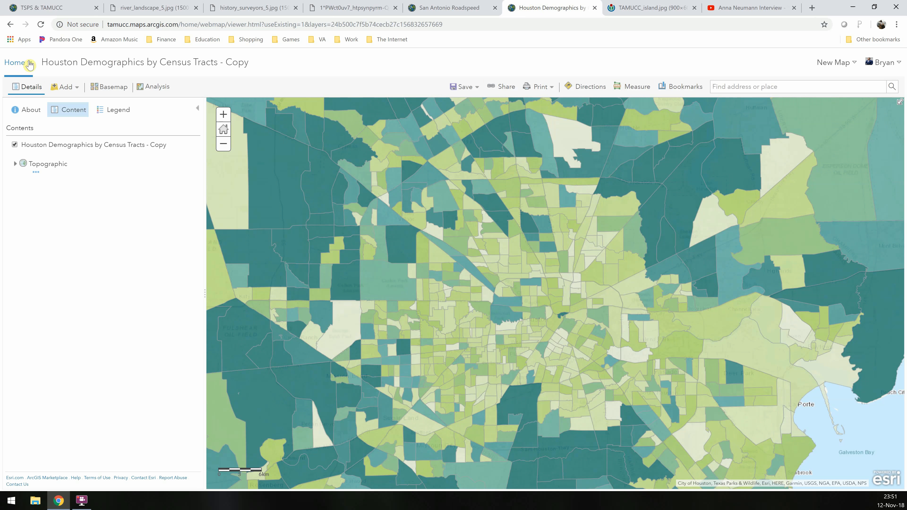
left_click_drag(43, 61, 217, 57)
key("ctrl+c")
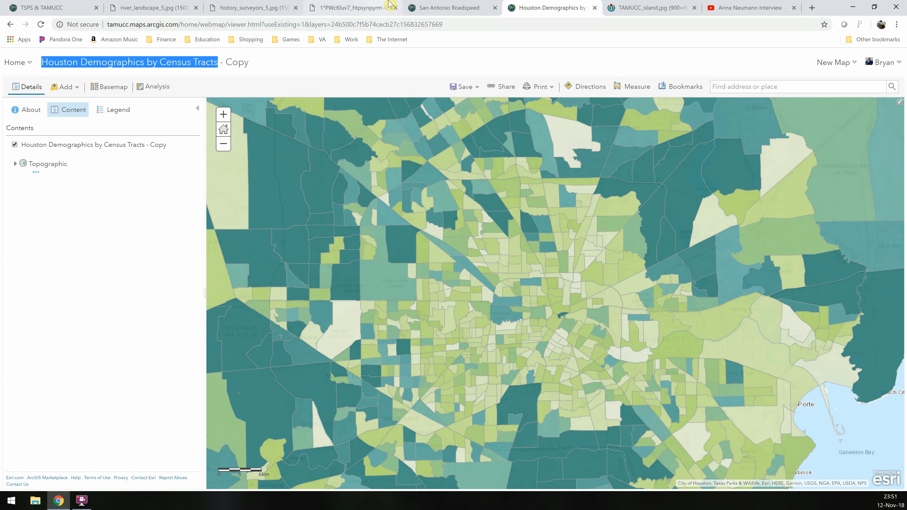
left_click(53, 8)
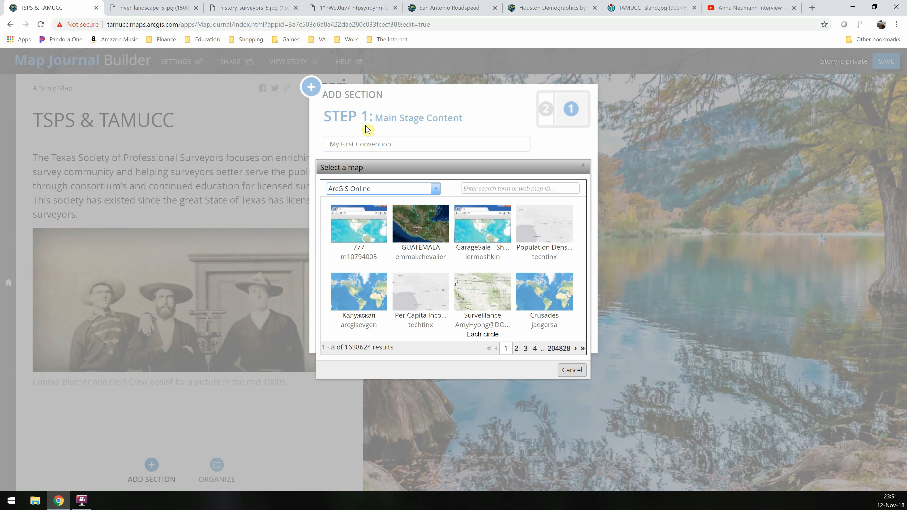
left_click(529, 186)
key("ctrl+v")
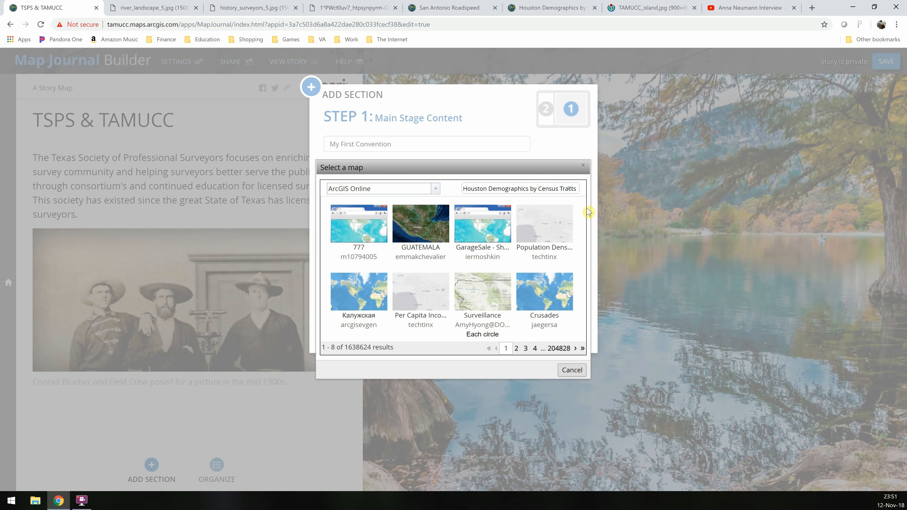
key("Return")
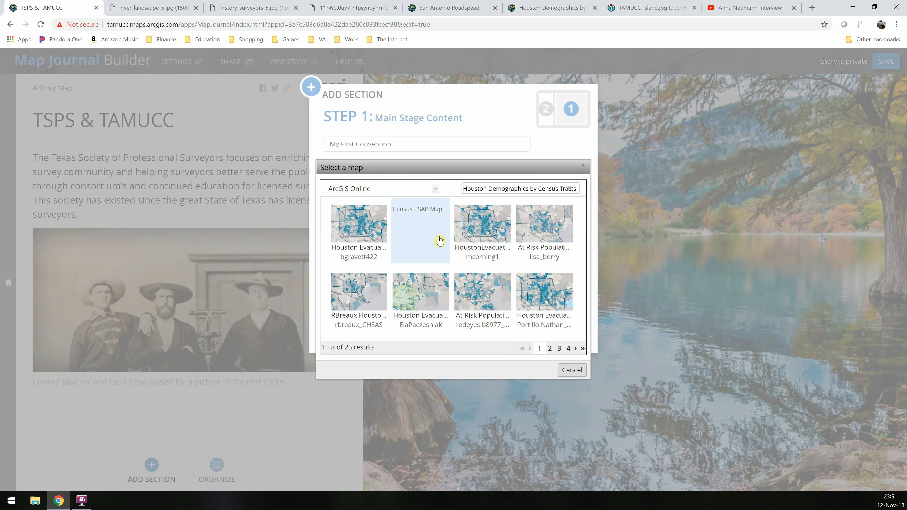
Page through the search results and choose the Lunar New Year in the American South - Houston map
left_click(550, 350)
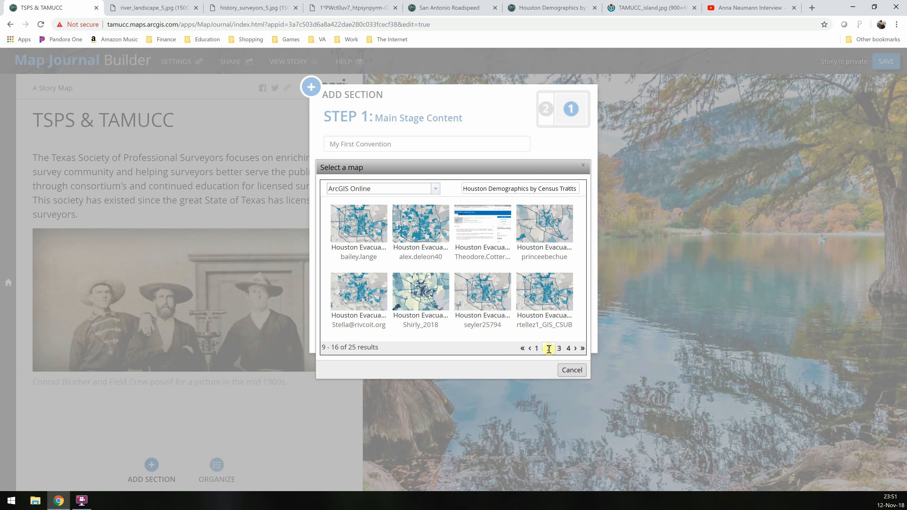
left_click(557, 349)
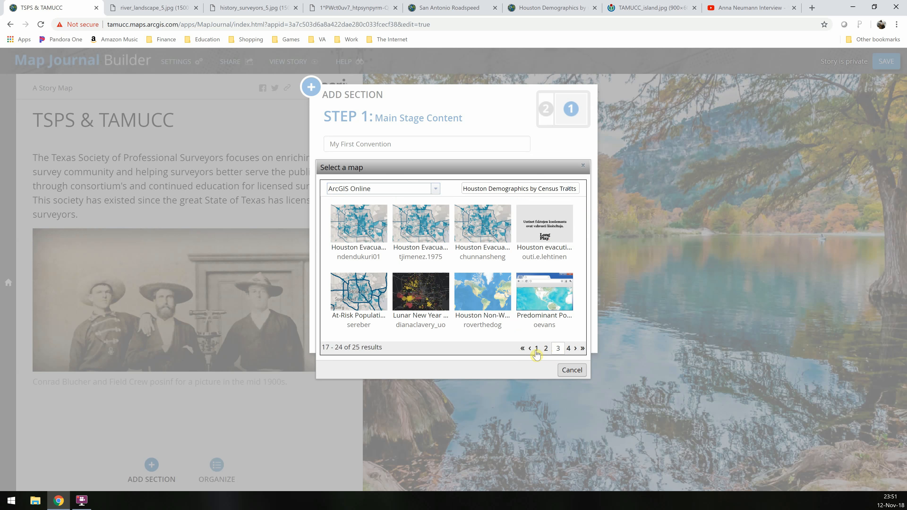
left_click(414, 308)
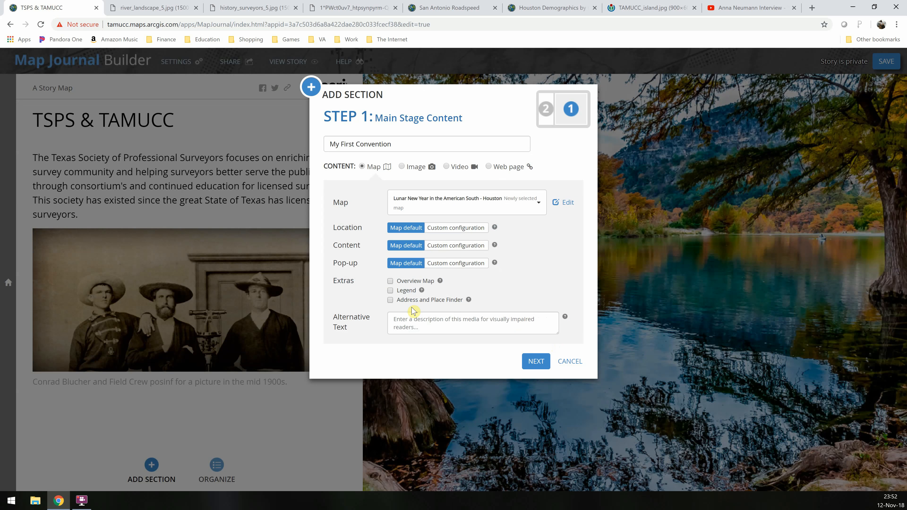
Enable the Overview Map and Legend extras and continue to the side panel content
left_click(391, 290)
left_click(536, 362)
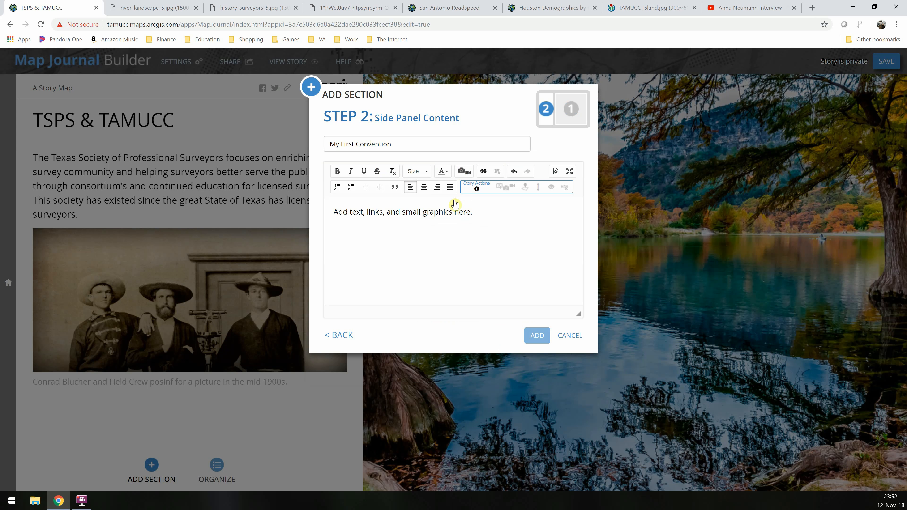
Write the side panel text "The first TSPS convention I attended was in the Galleria in Houston, Texas in October of 2014." and add the section
left_click(502, 228)
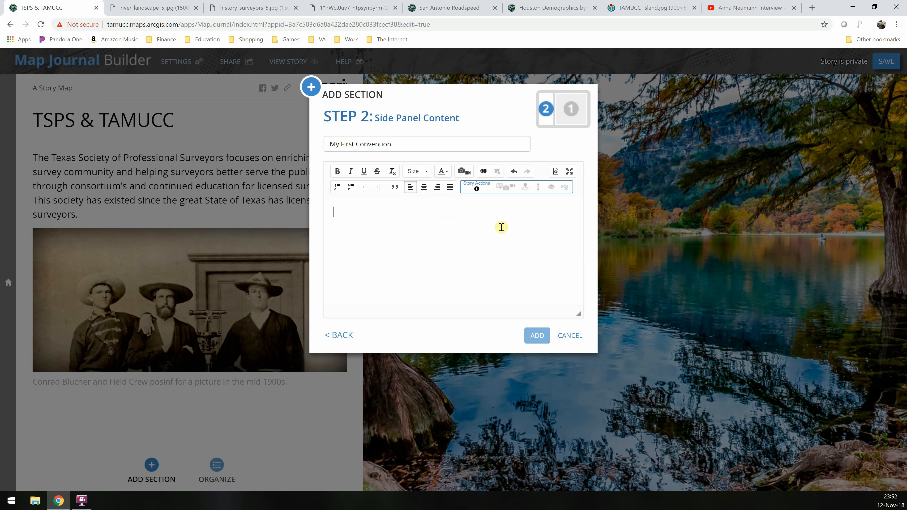
type("The")
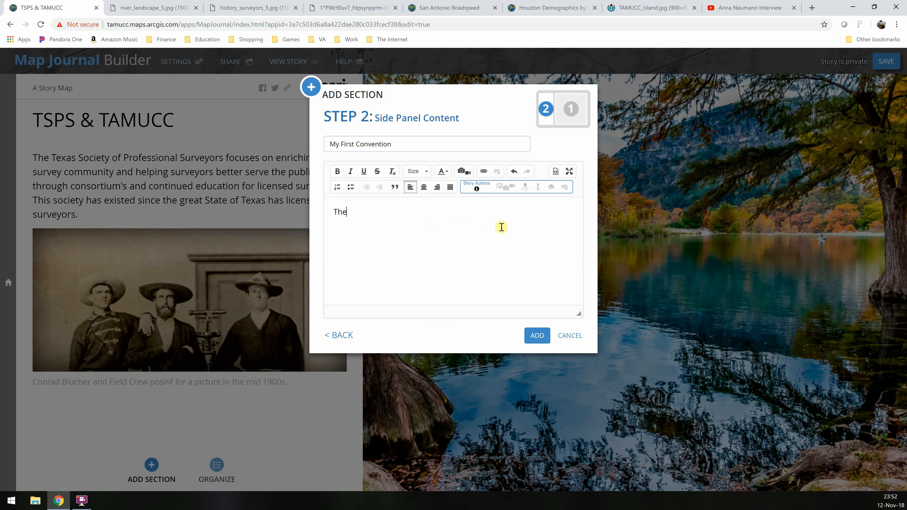
type(" first TSPS convention I attended weas")
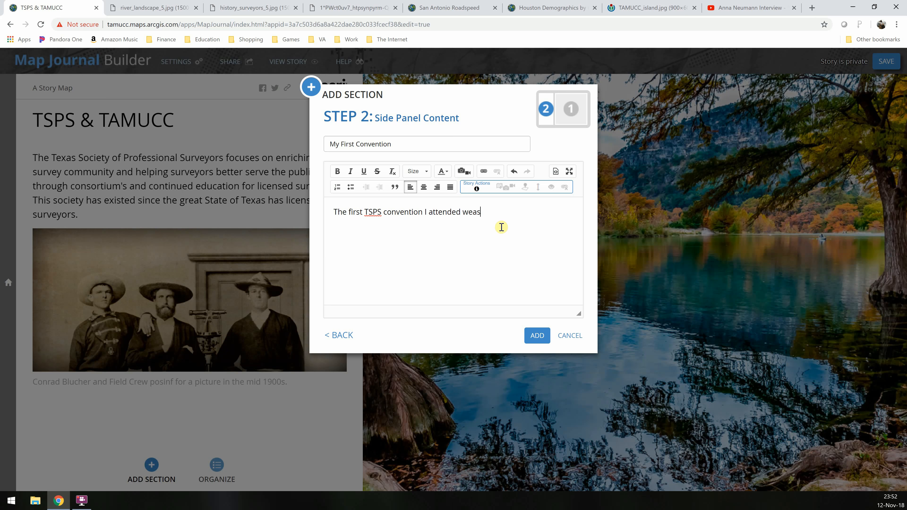
type(" in tn theusto")
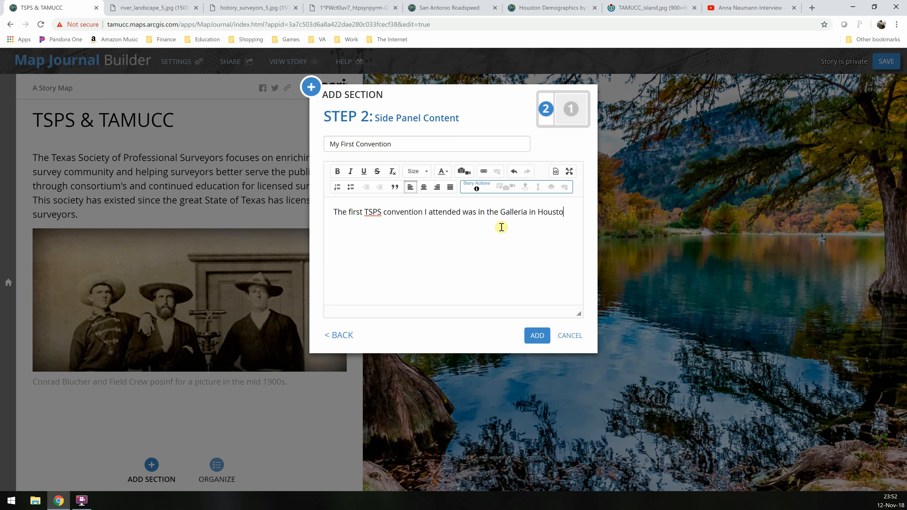
type("n, Texas in October of 2014")
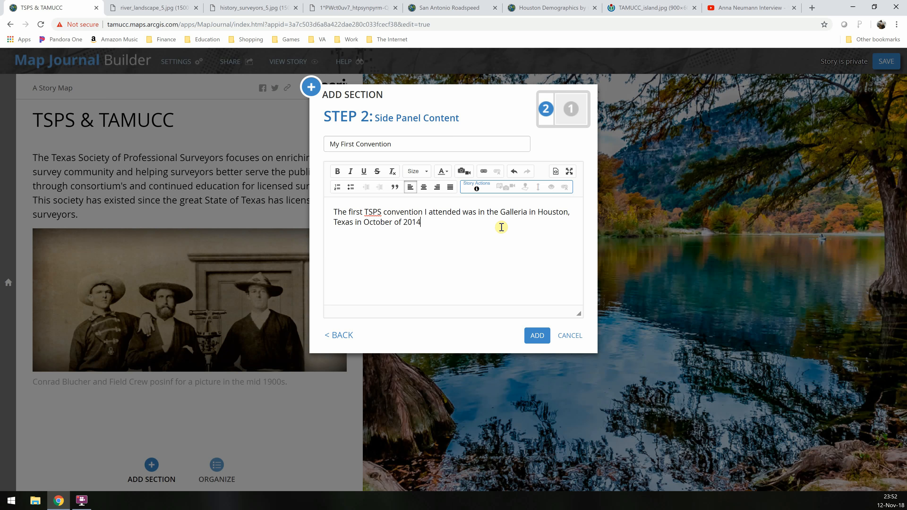
type(".")
left_click(537, 337)
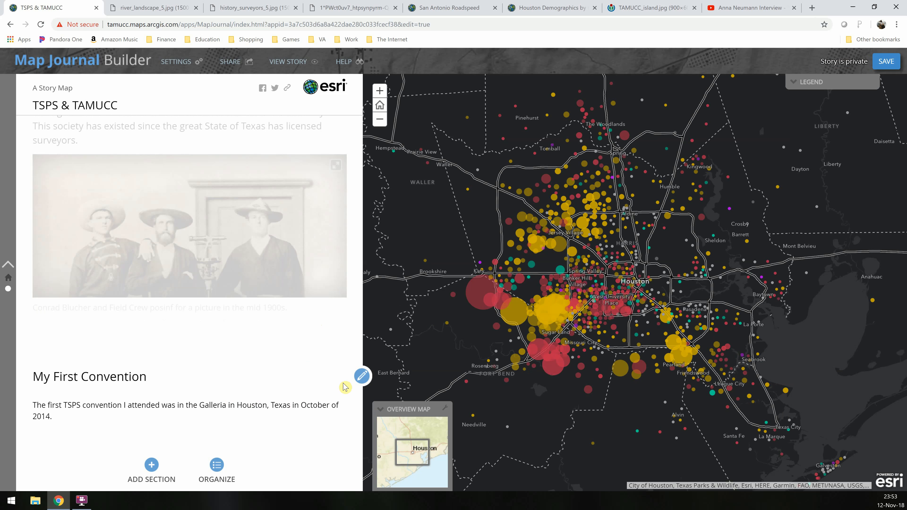
Open the new section's editor, review its Main Stage and Side Panel settings, and save it
left_click(363, 377)
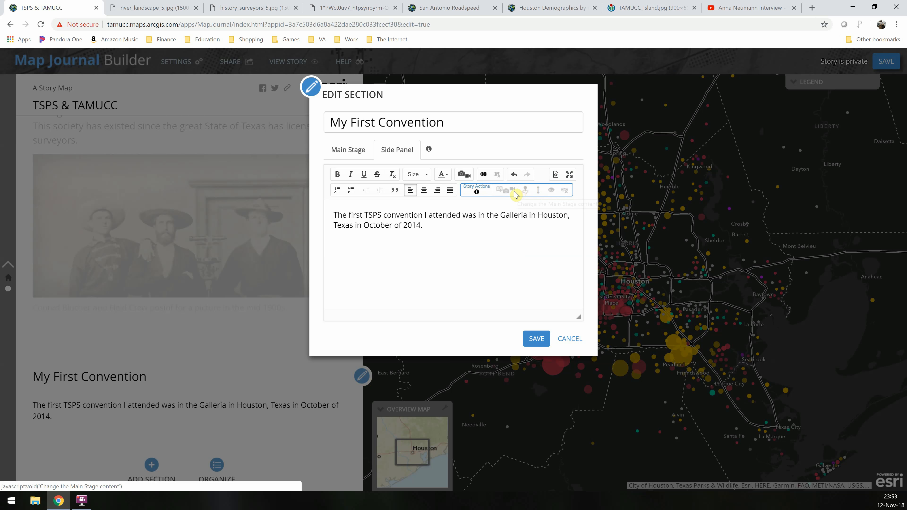
mouse_move(475, 193)
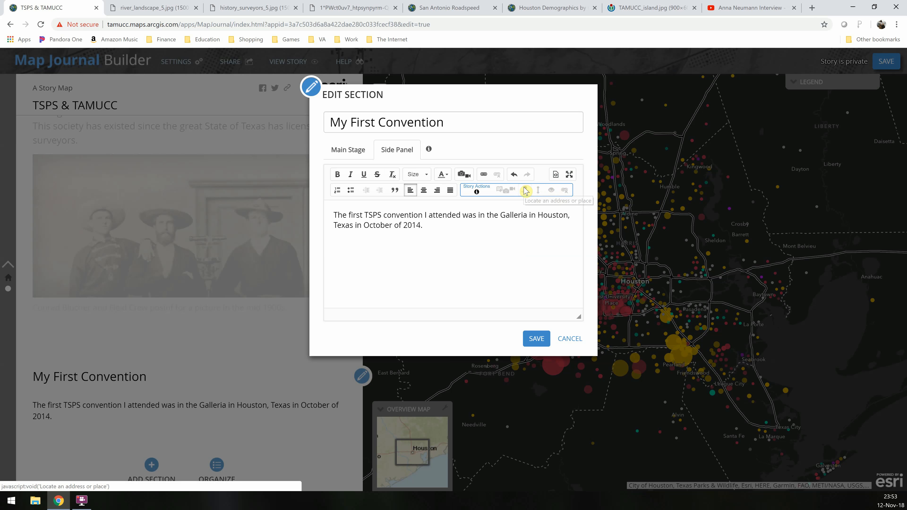
left_click(520, 229)
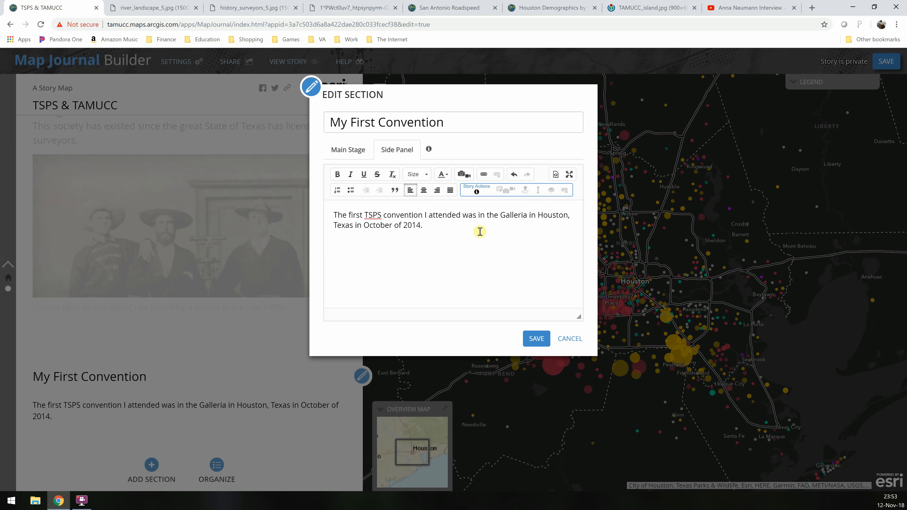
left_click(353, 150)
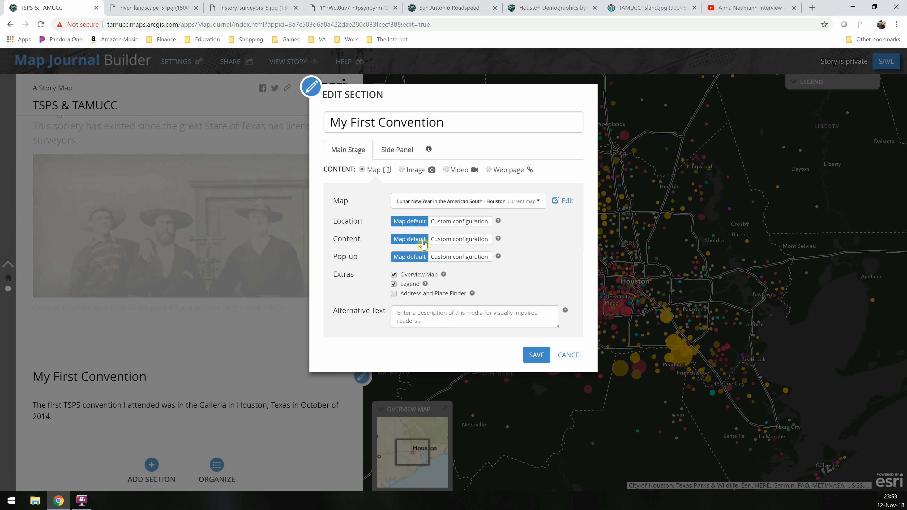
mouse_move(424, 151)
left_click(397, 150)
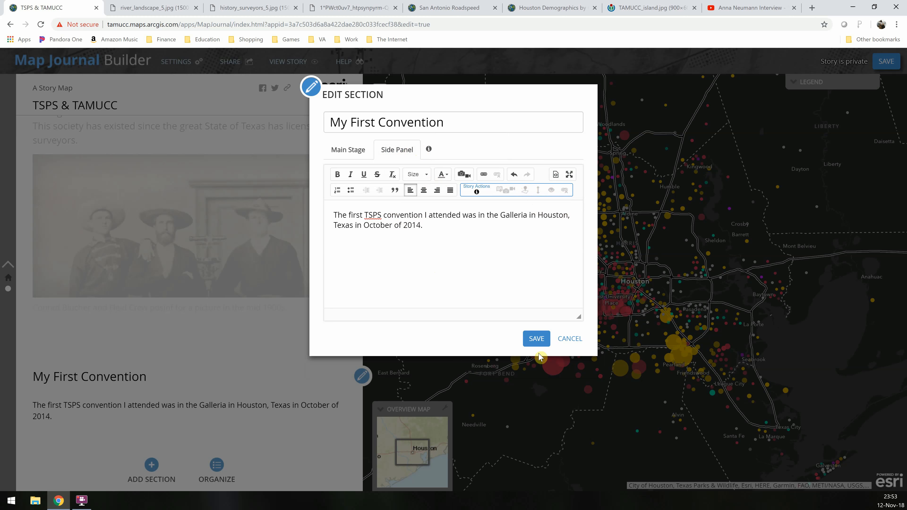
left_click(540, 342)
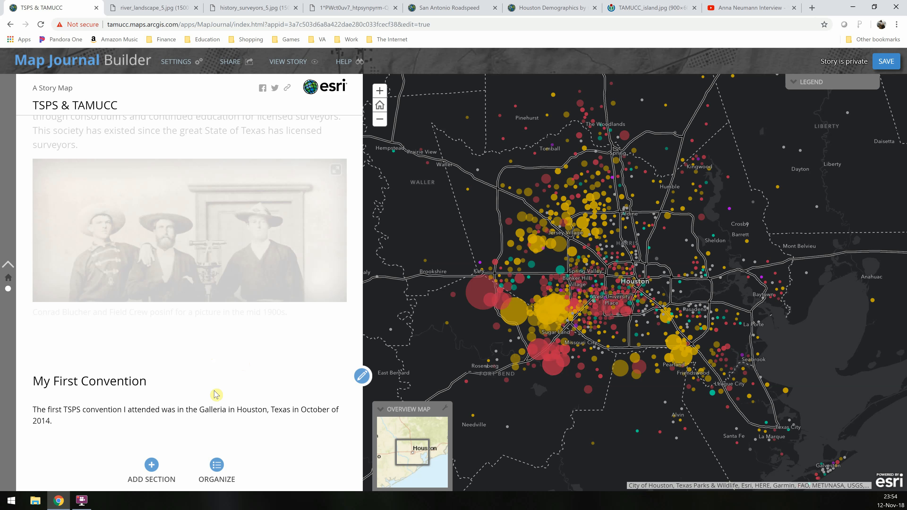
Expand the map legend to inspect it and collapse it again
left_click(802, 82)
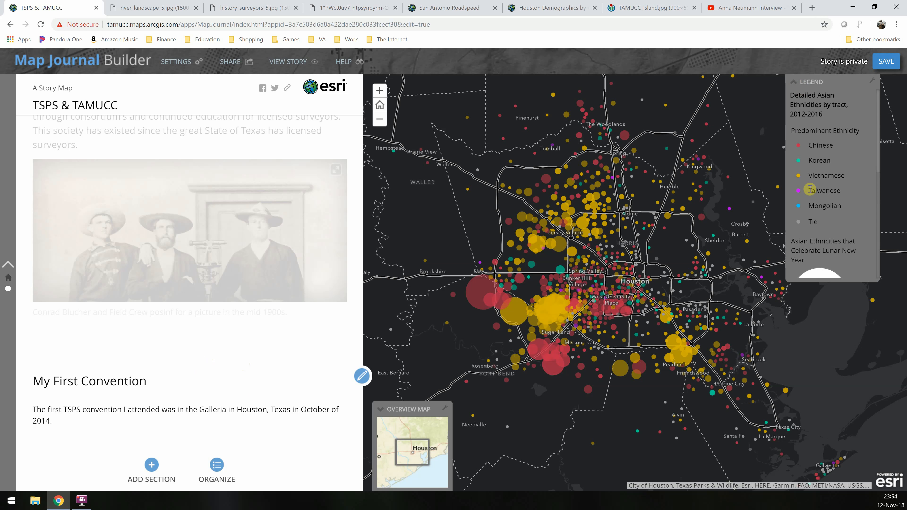
left_click(793, 86)
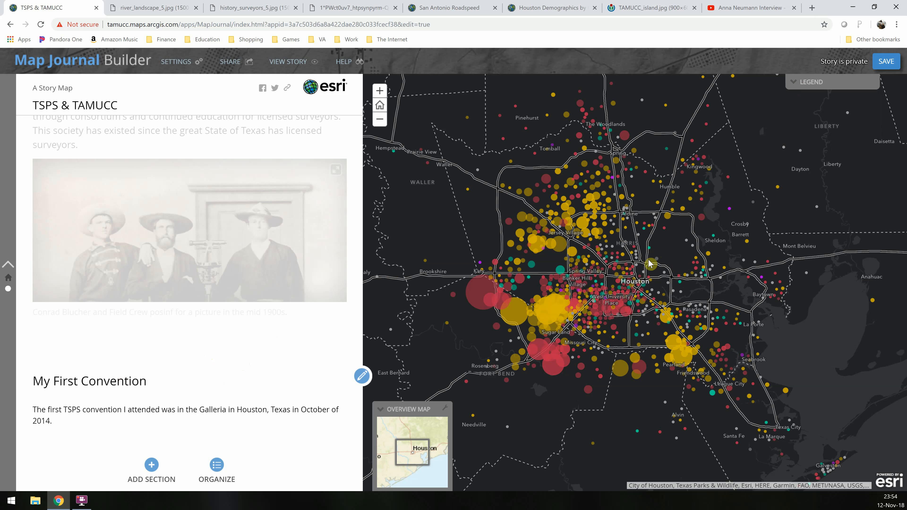
Start adding another section and close the river landscape and history surveyors image tabs
left_click(148, 477)
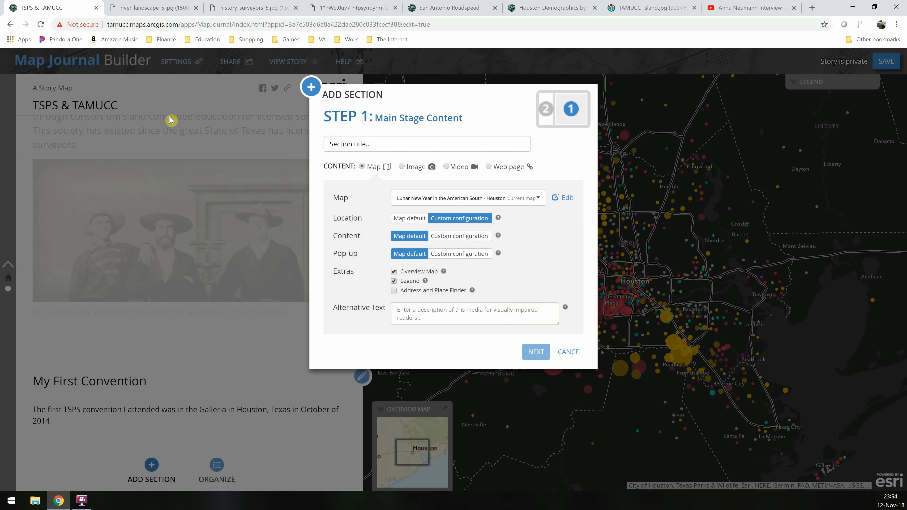
left_click(195, 8)
left_click(196, 8)
left_click(196, 7)
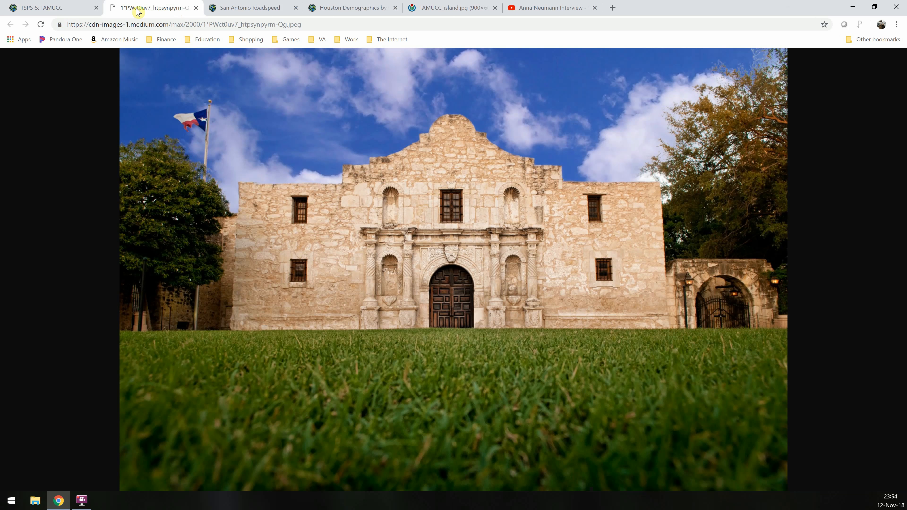
Return to the story builder and enter the section title "GISSO's First Symposium"
left_click(54, 8)
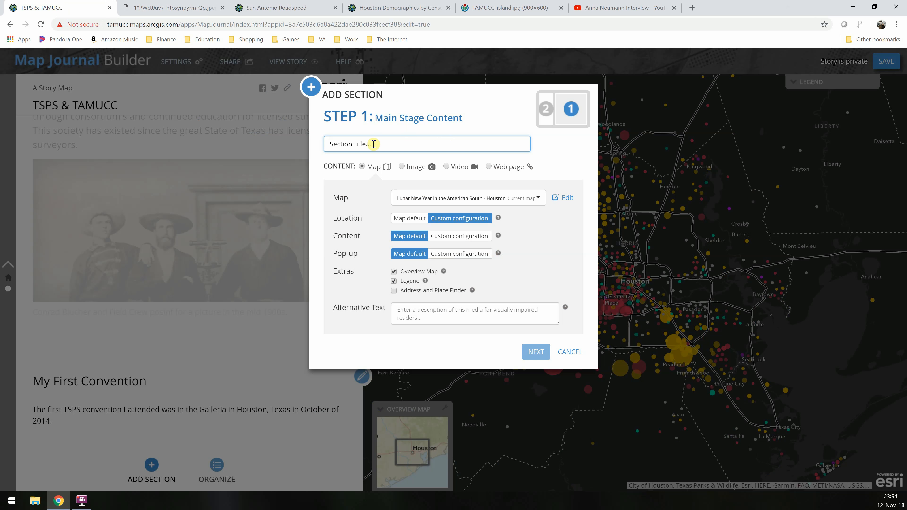
type("Gl")
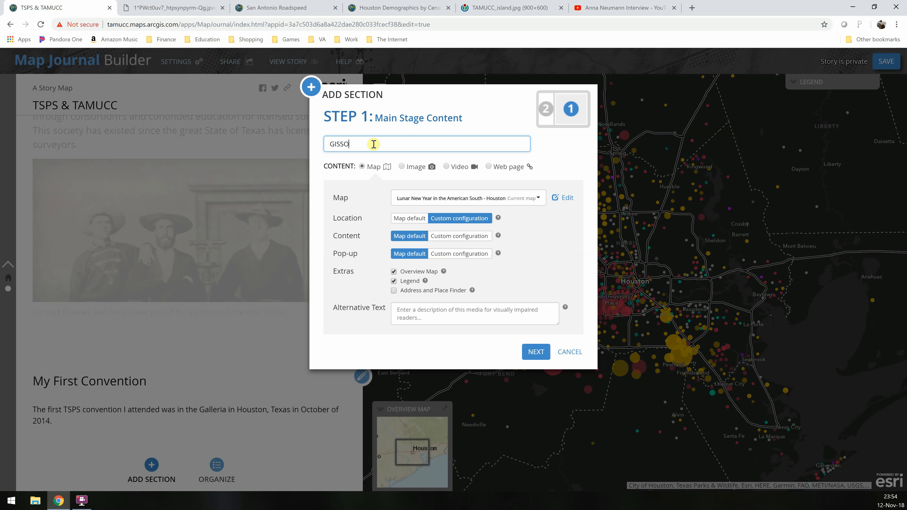
type("SSO's First Symposium")
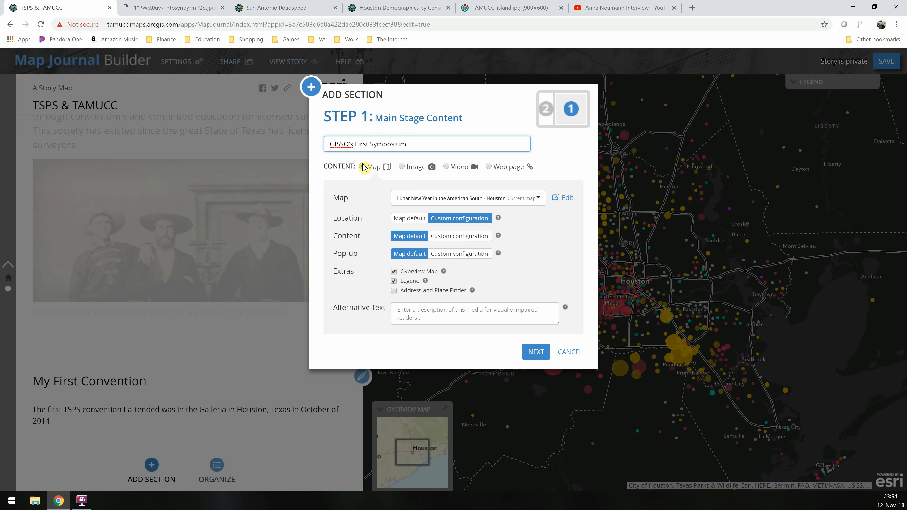
Close the Houston Demographics tab and copy the title of the San Antonio Roadspeed web map
left_click(449, 8)
left_click(290, 7)
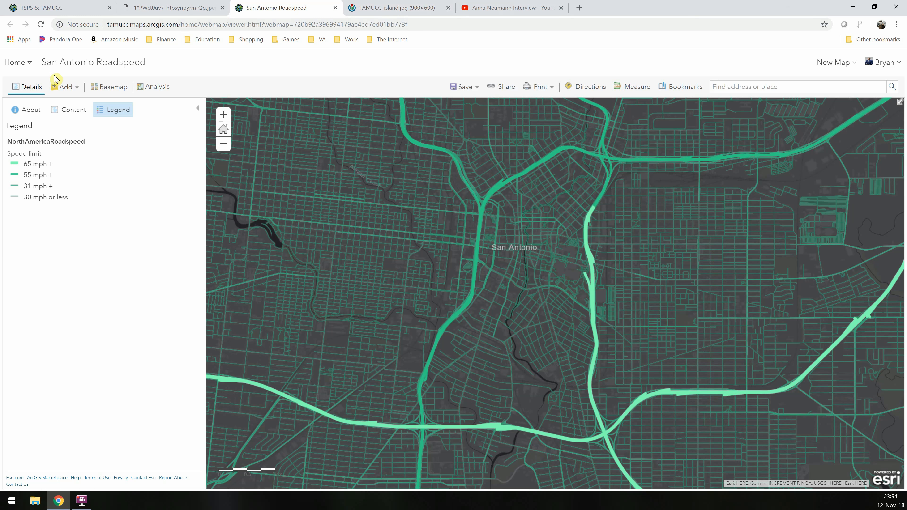
left_click_drag(40, 62, 148, 67)
key("ctrl+c")
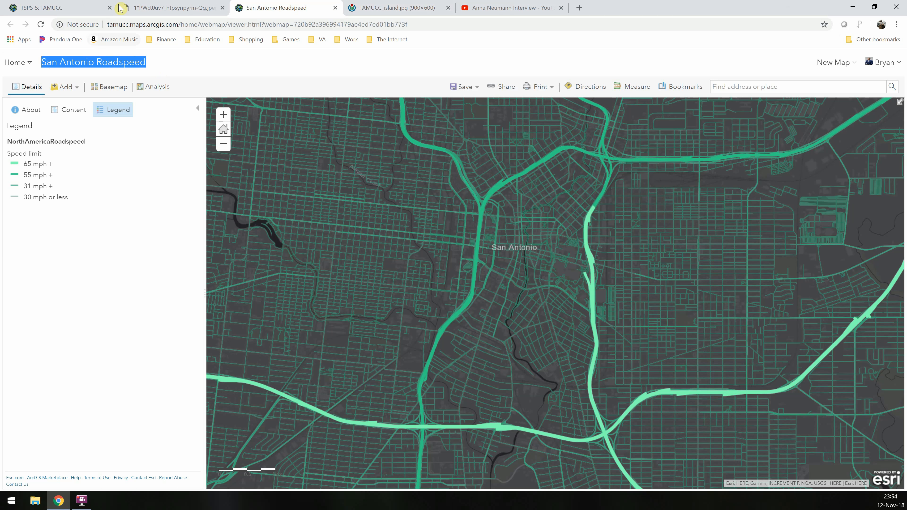
left_click(79, 8)
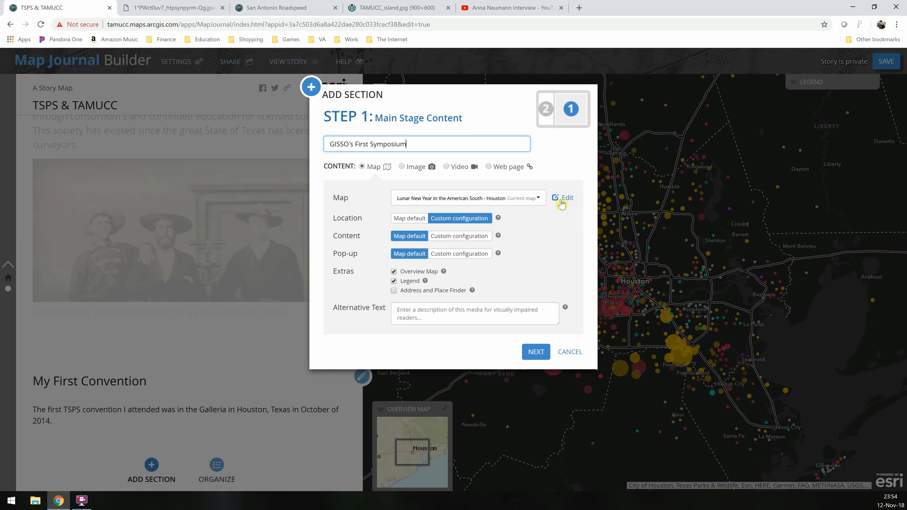
Search ArcGIS Online for "San Antonio Roadspeed", select that map for the section's main stage, and continue to the side panel
left_click(537, 198)
left_click(481, 237)
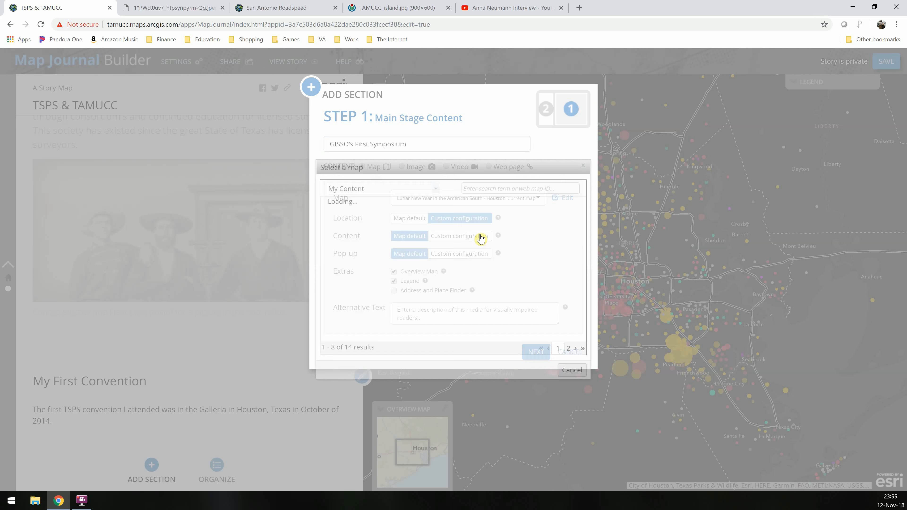
left_click(429, 190)
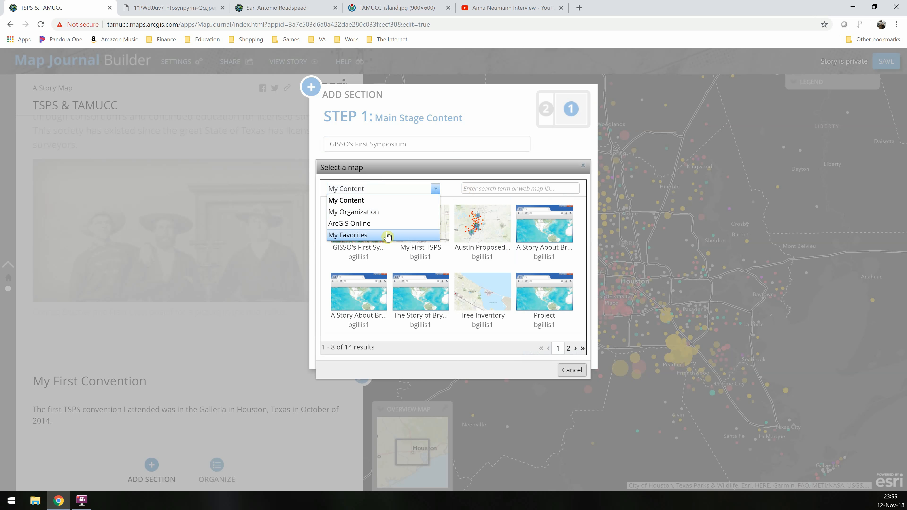
left_click(356, 224)
left_click(501, 192)
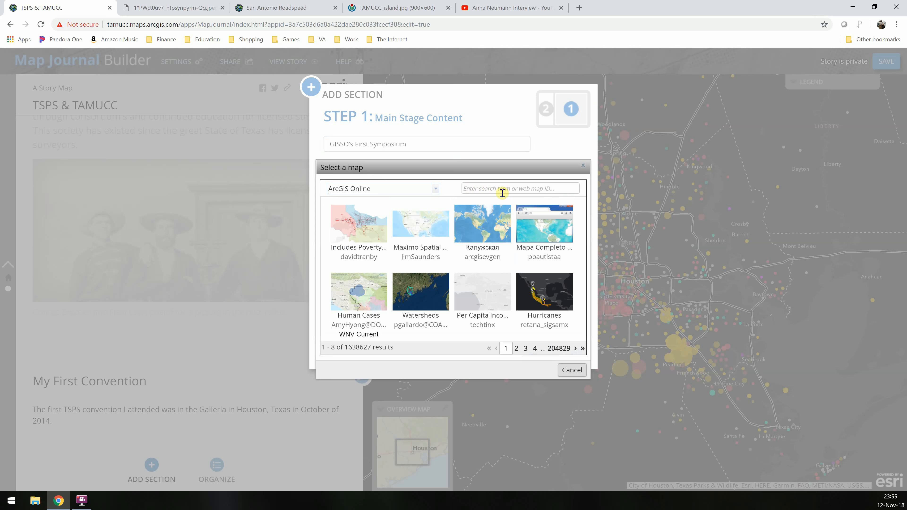
key("ctrl+v")
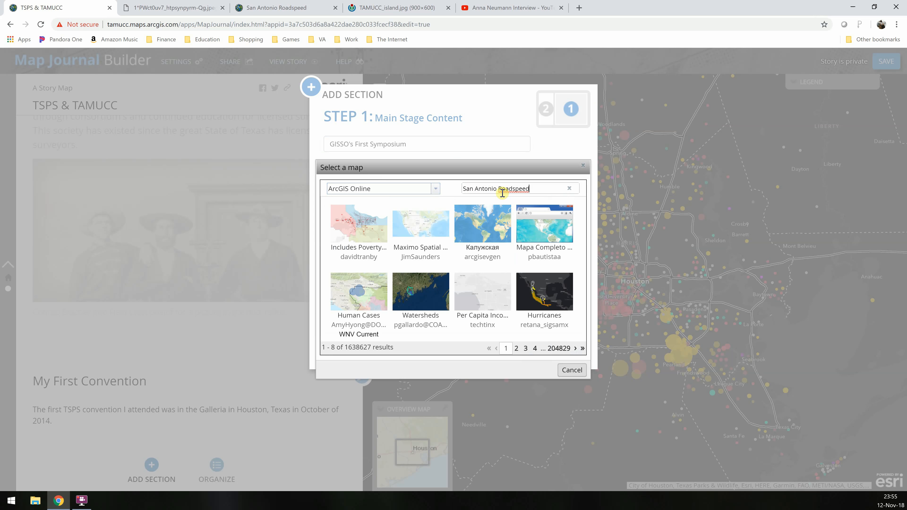
left_click(556, 189)
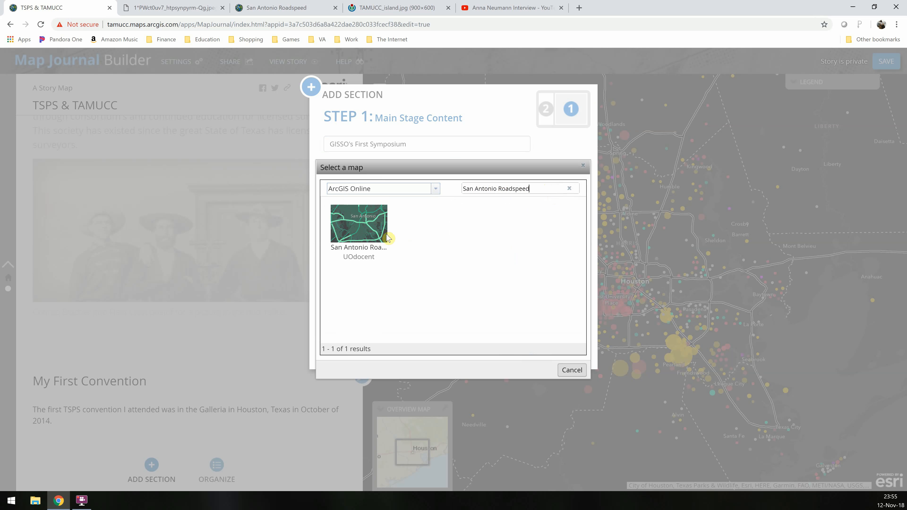
left_click(371, 235)
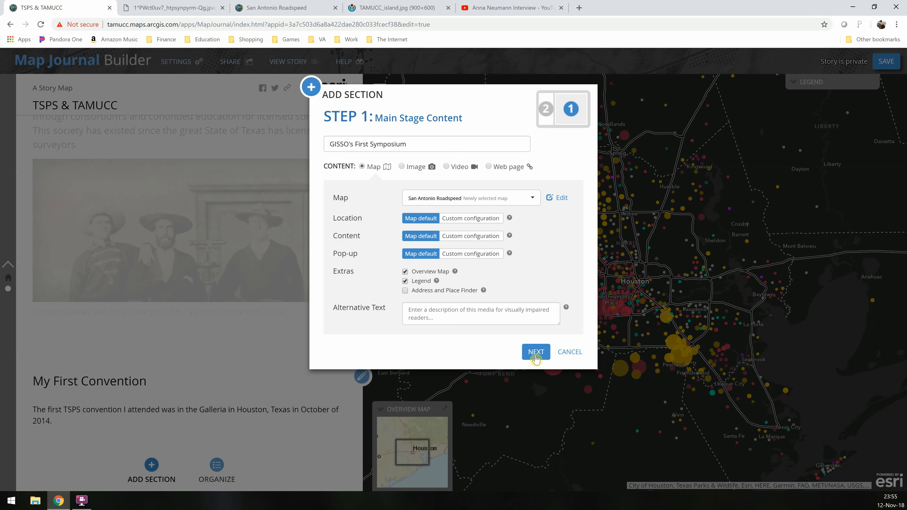
left_click(536, 352)
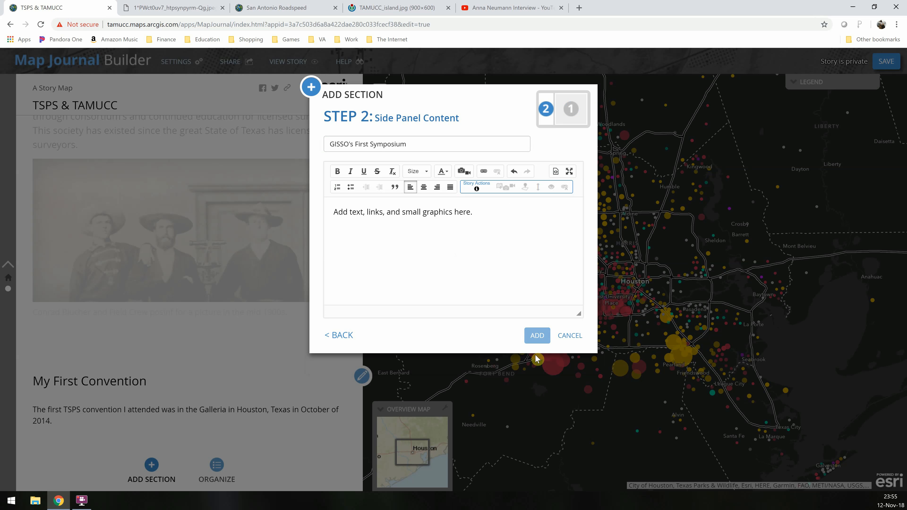
Write the side panel text "In the spring of 2015, the Texas A&M"
left_click(474, 250)
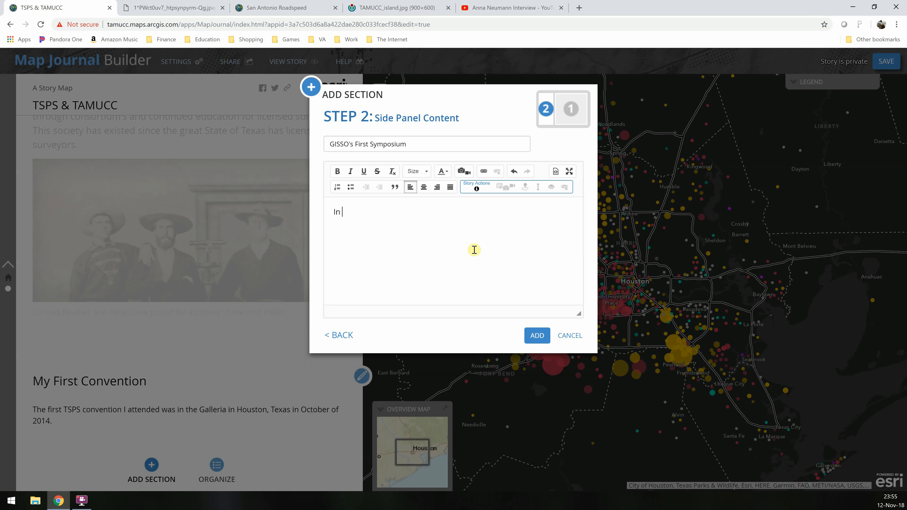
type("In the spring of 2015, GISSO")
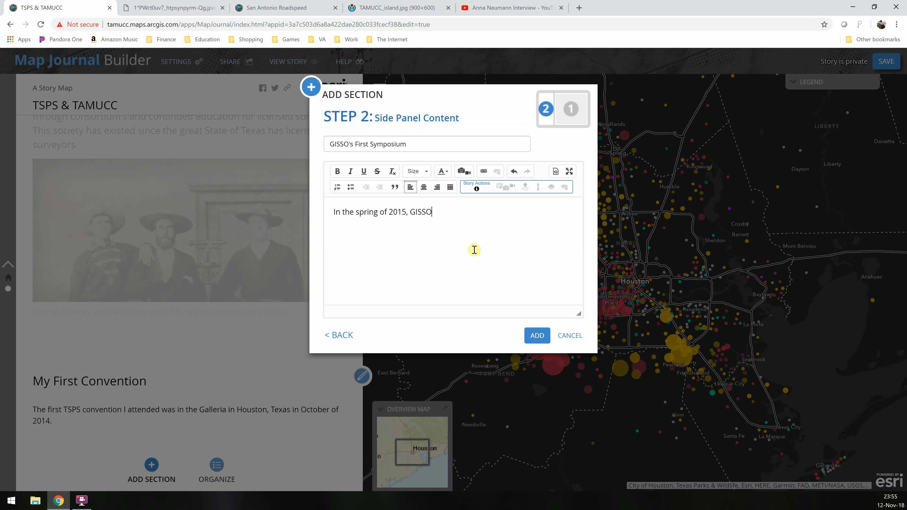
key("BackSpace")
key("BackSpace")
key("BackSpace")
key("BackSpace")
key("BackSpace")
type("the Texas A&M")
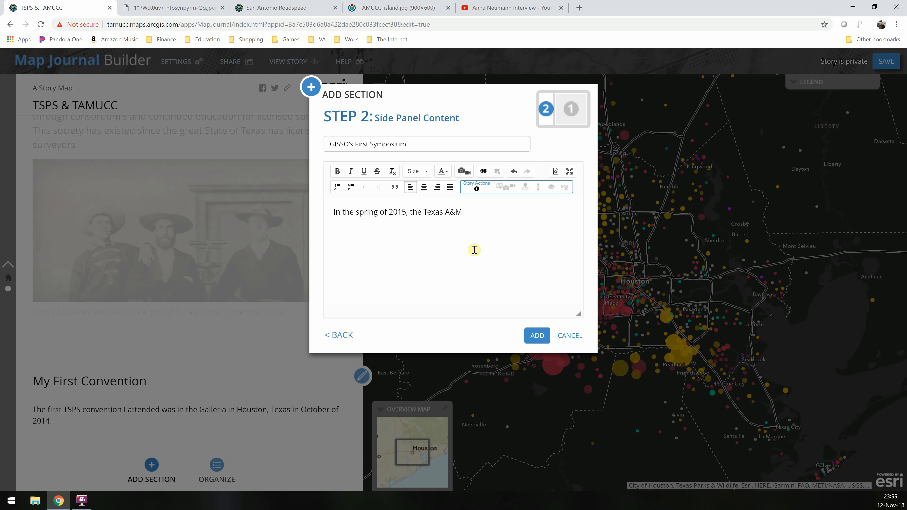
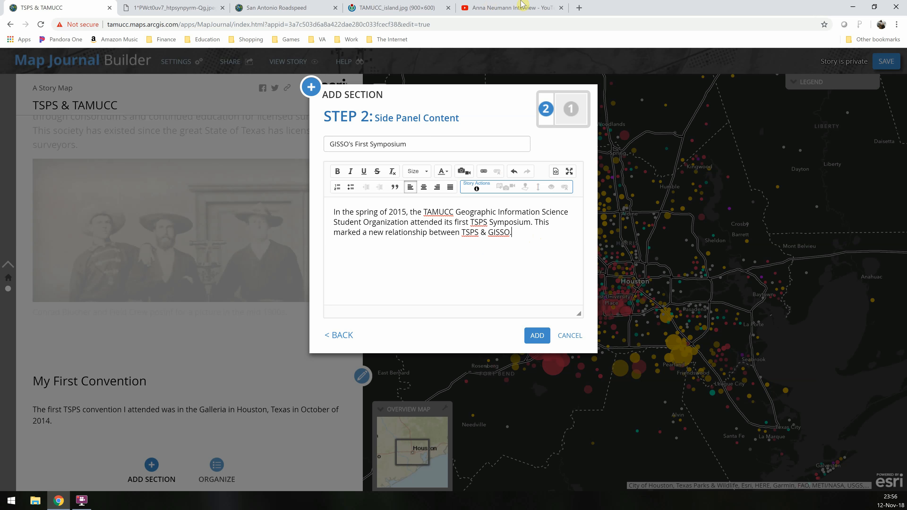
Search Google Images for GISSO and copy the image address of the GISSO logo, returning to the story tab
left_click(579, 7)
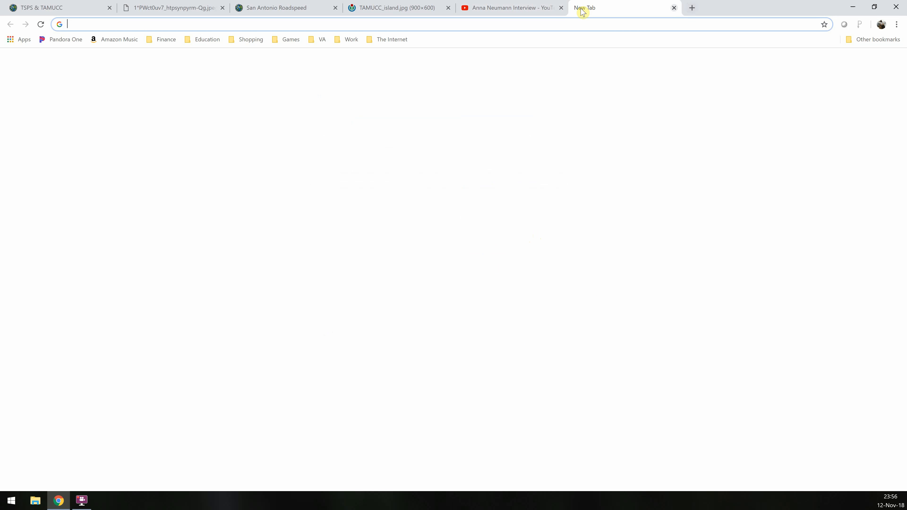
type("GISSO")
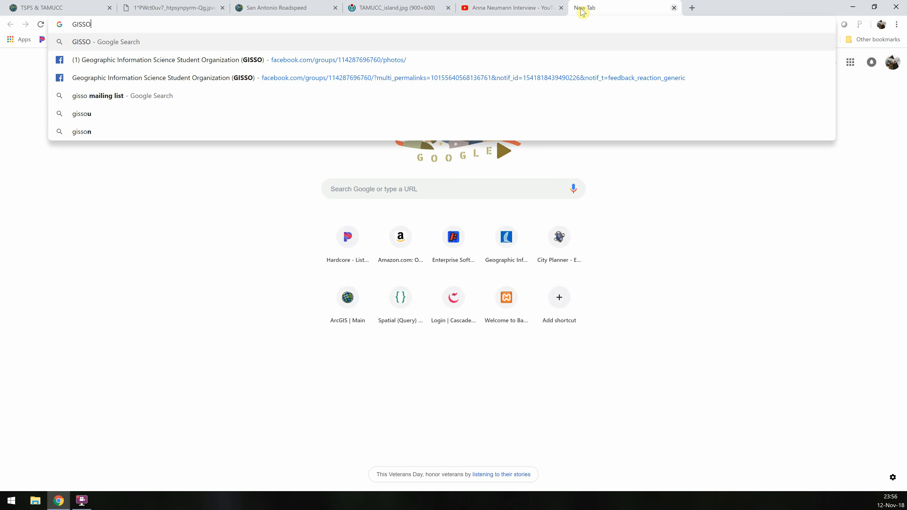
key("Return")
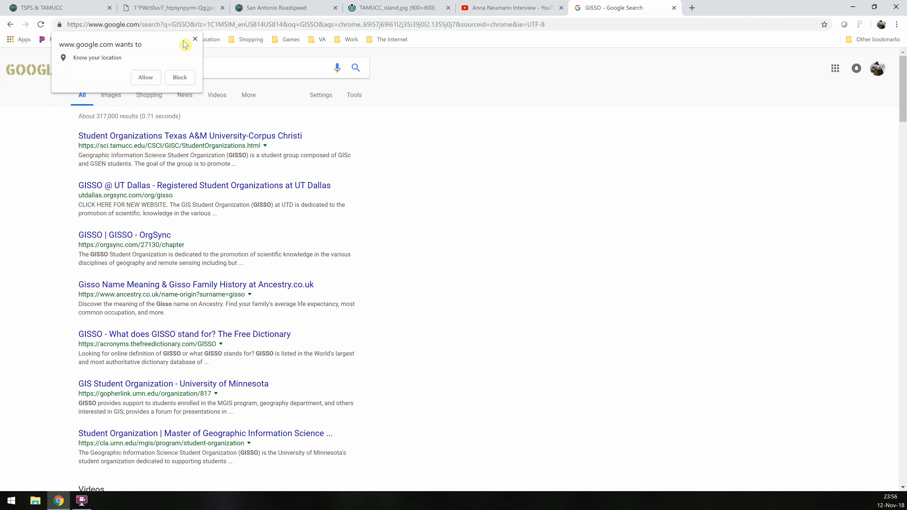
left_click(195, 39)
left_click(111, 101)
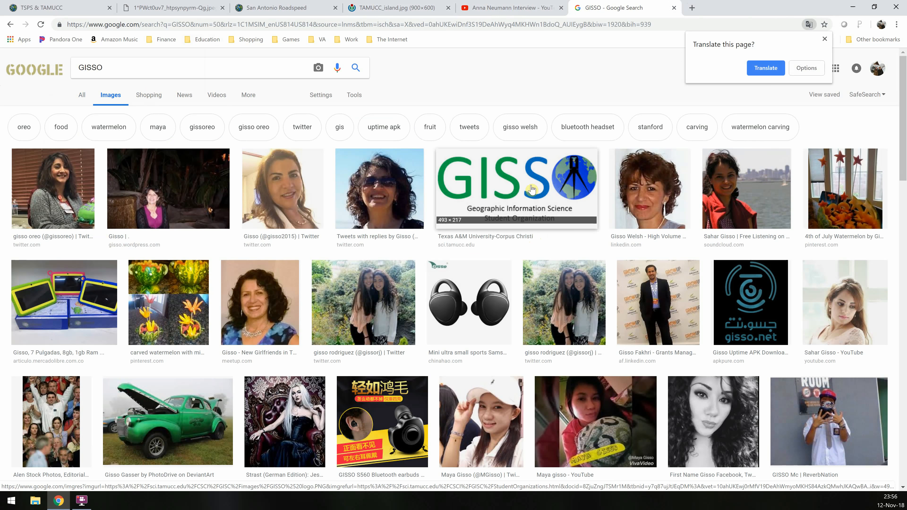
left_click(532, 189)
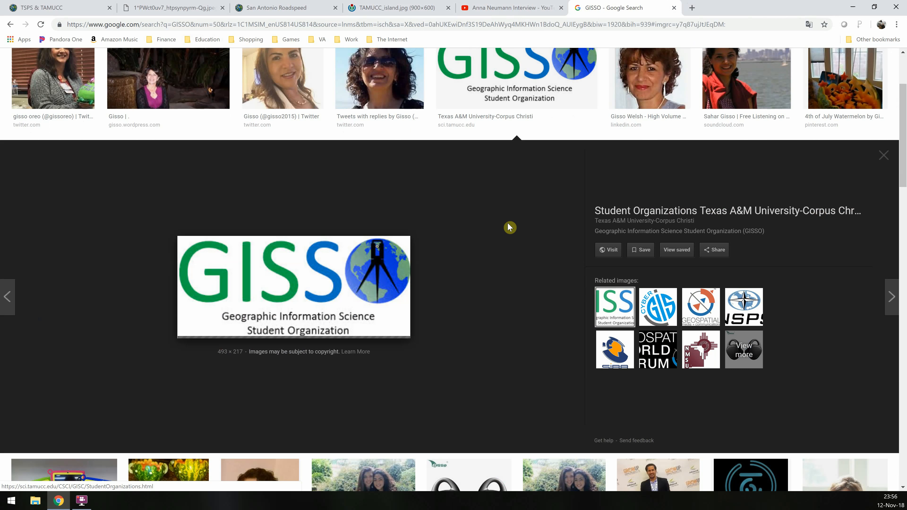
right_click(291, 288)
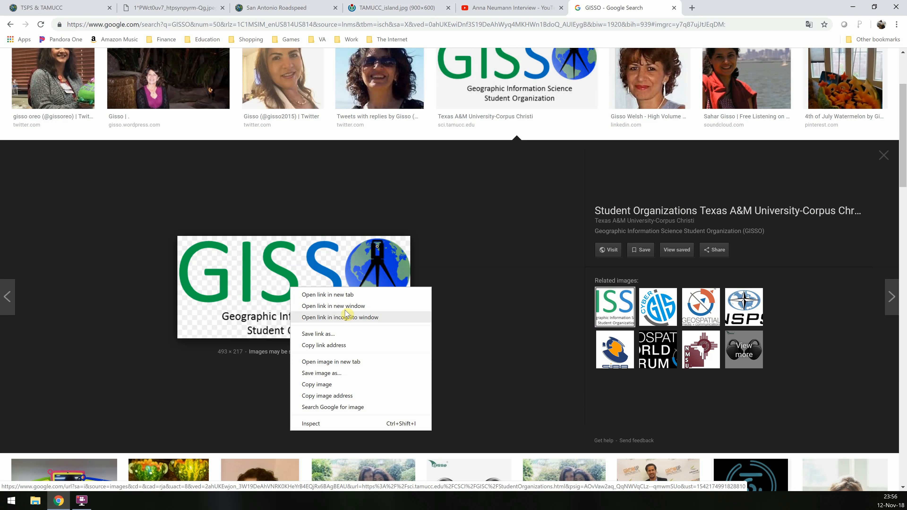
left_click(358, 395)
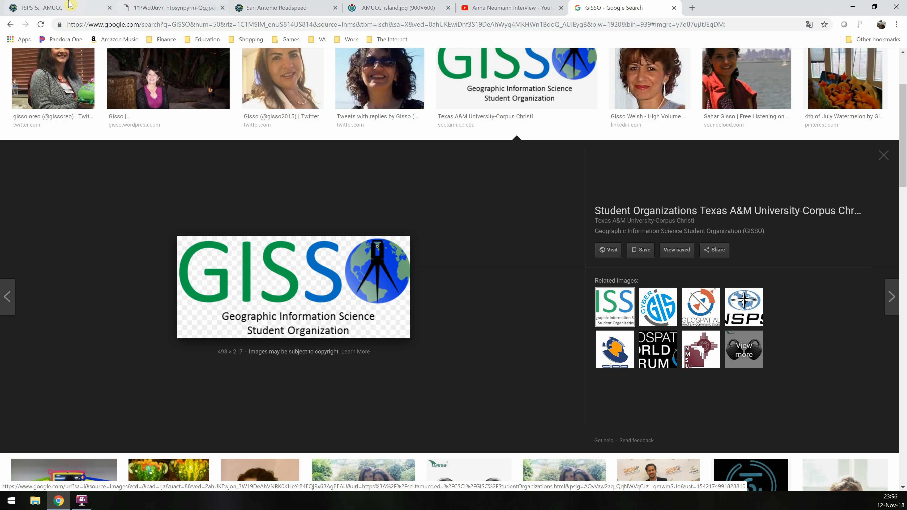
left_click(57, 5)
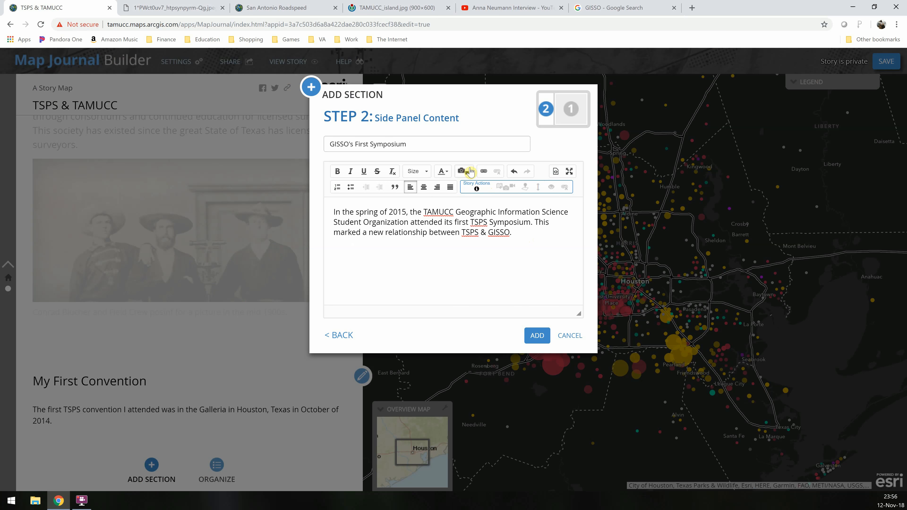
Insert the GISSO logo image by link into the side panel with the caption "GISSO Logo", and add the section
left_click(462, 171)
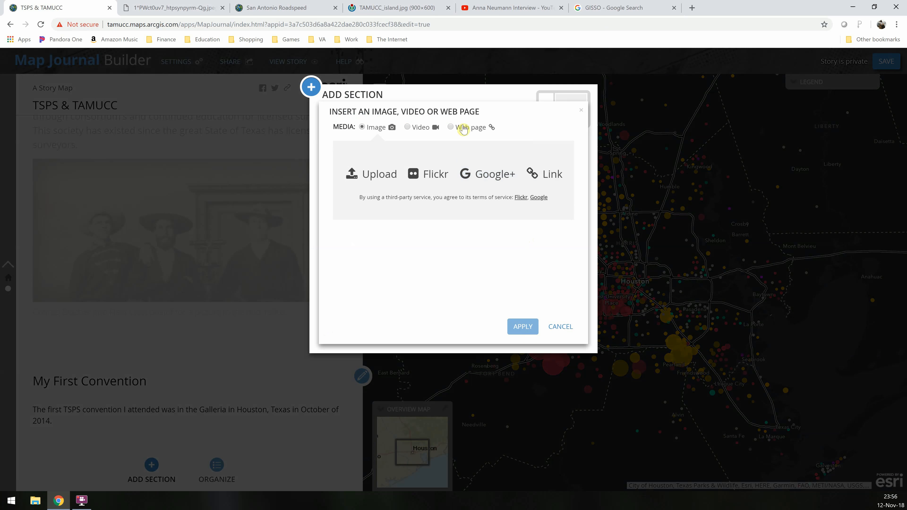
left_click(545, 174)
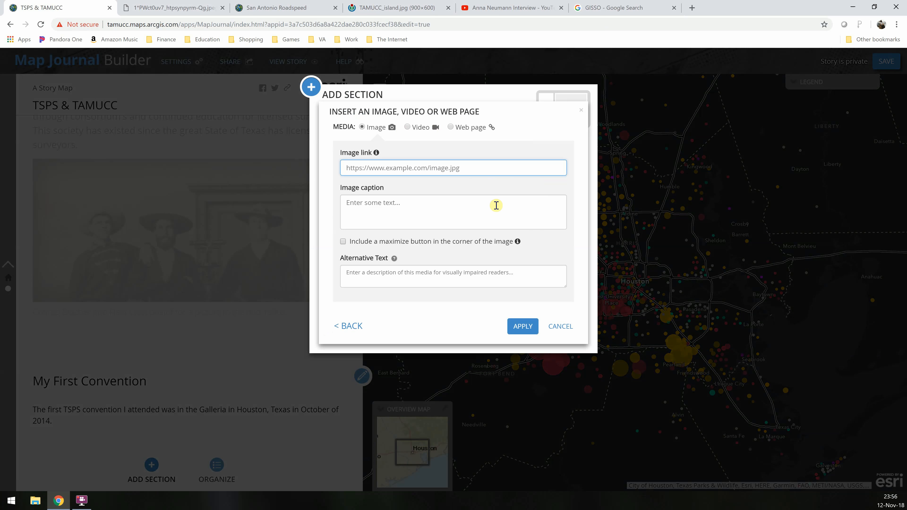
key("ctrl+v")
left_click(465, 211)
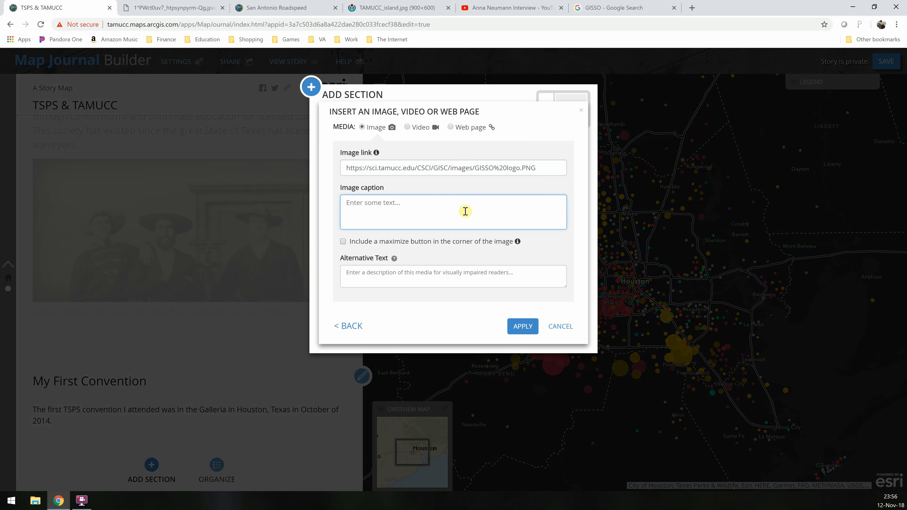
type("GISSO Logo")
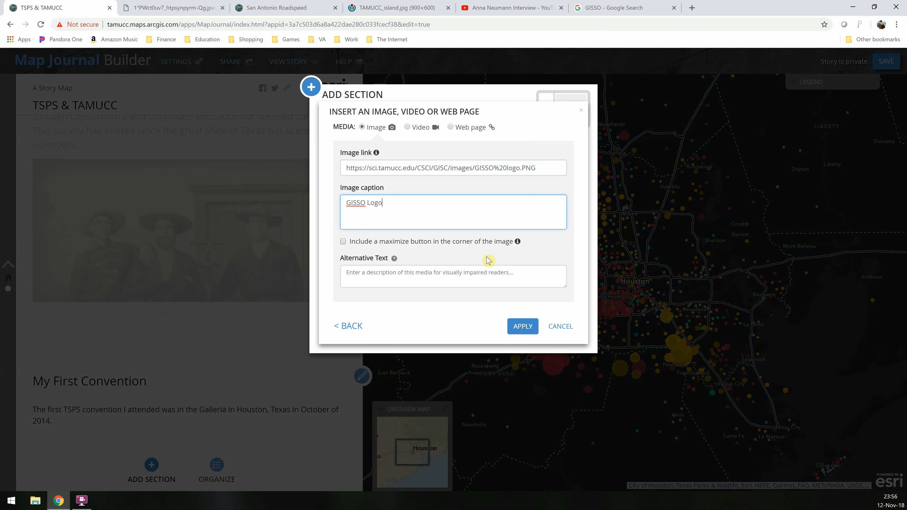
left_click(521, 328)
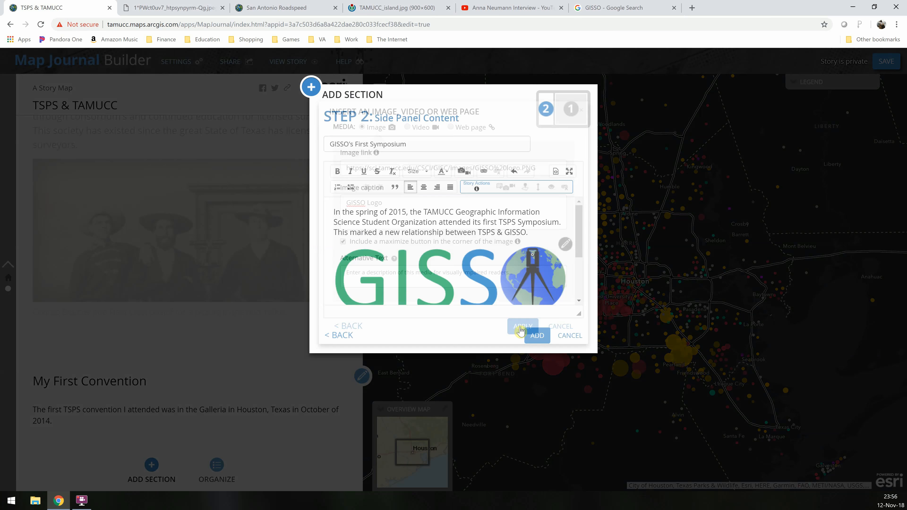
left_click(535, 336)
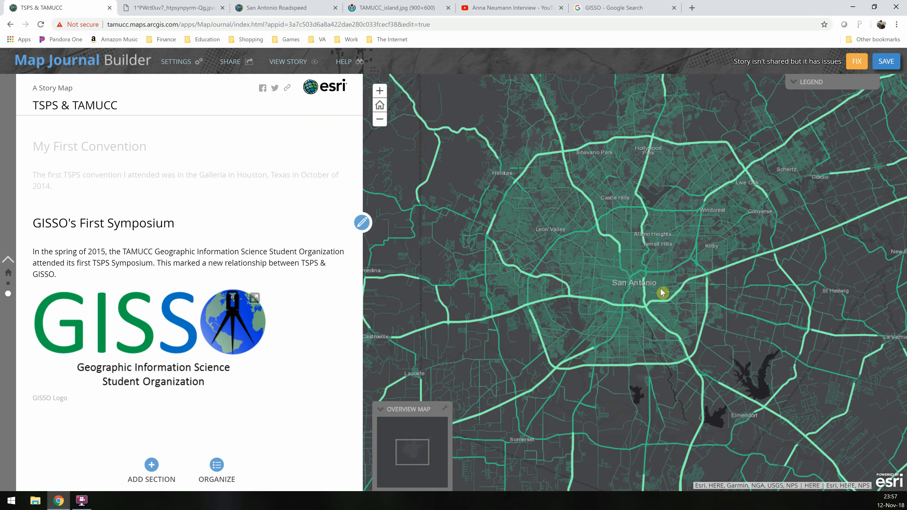
Zoom and pan around the San Antonio Roadspeed map and expand its legend
scroll(658, 296, "up", 1)
scroll(570, 300, "up", 1)
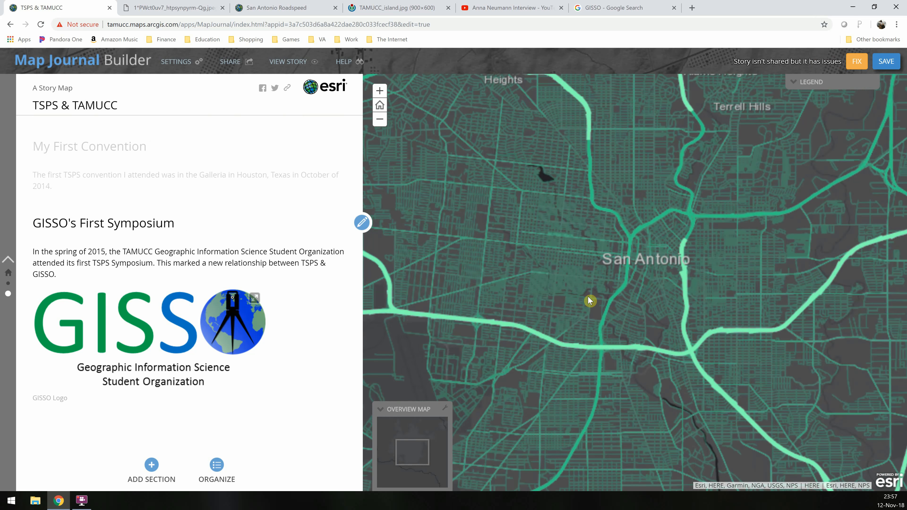
mouse_move(587, 299)
left_mouse_down()
mouse_move(644, 263)
mouse_move(627, 299)
mouse_move(587, 305)
left_mouse_up()
scroll(587, 305, "up", 1)
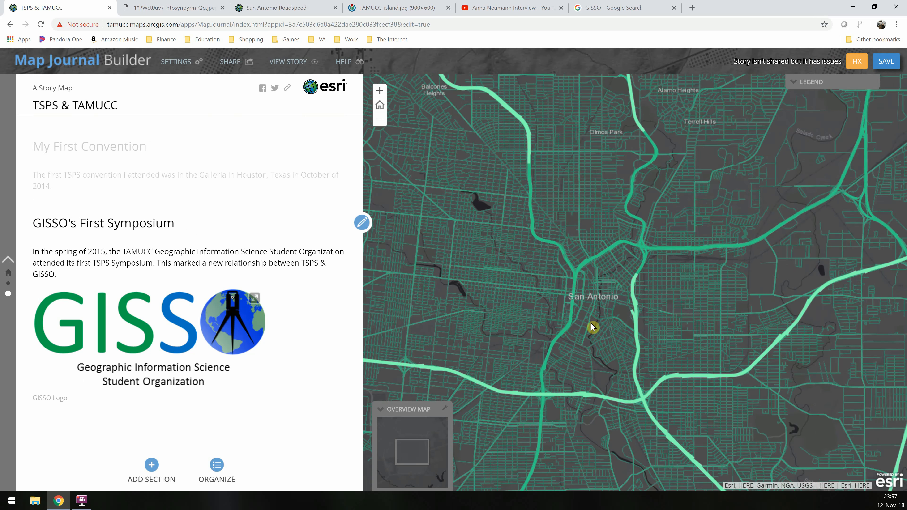
left_click(380, 105)
scroll(642, 295, "up", 2)
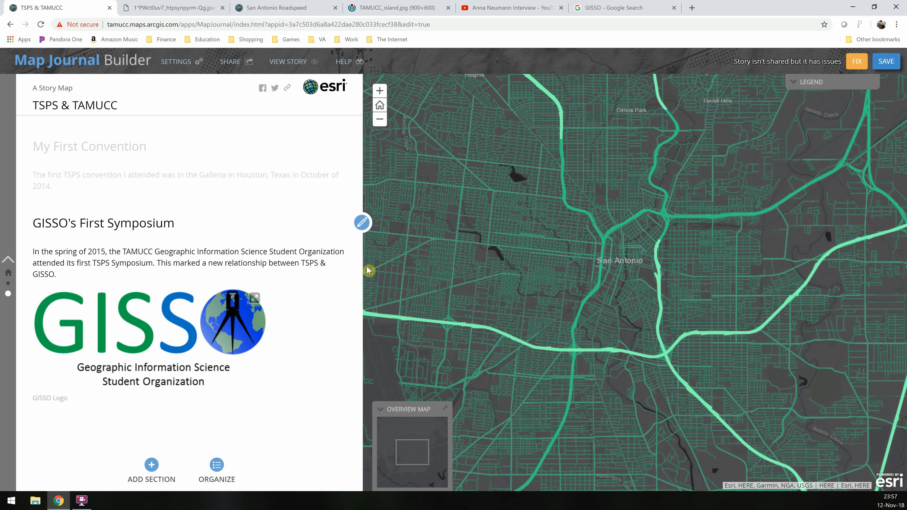
scroll(635, 317, "up", 1)
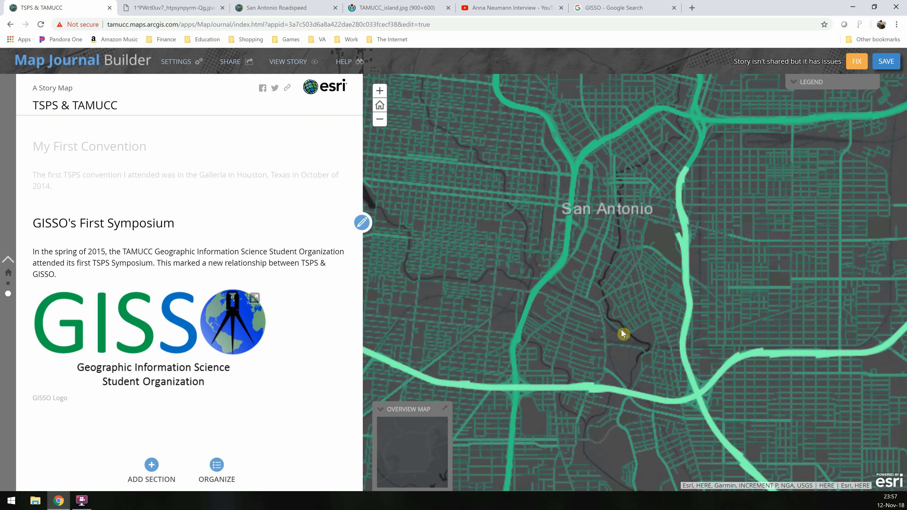
left_click_drag(622, 330, 674, 334)
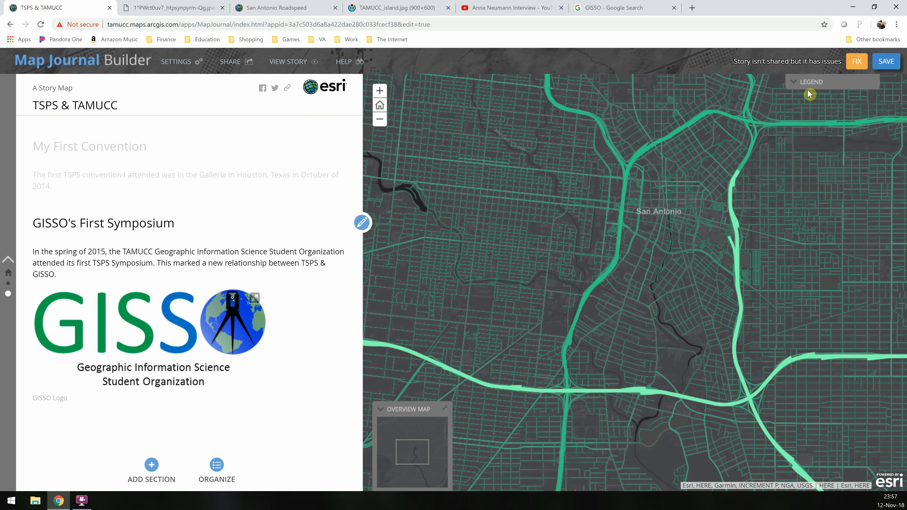
left_click(793, 84)
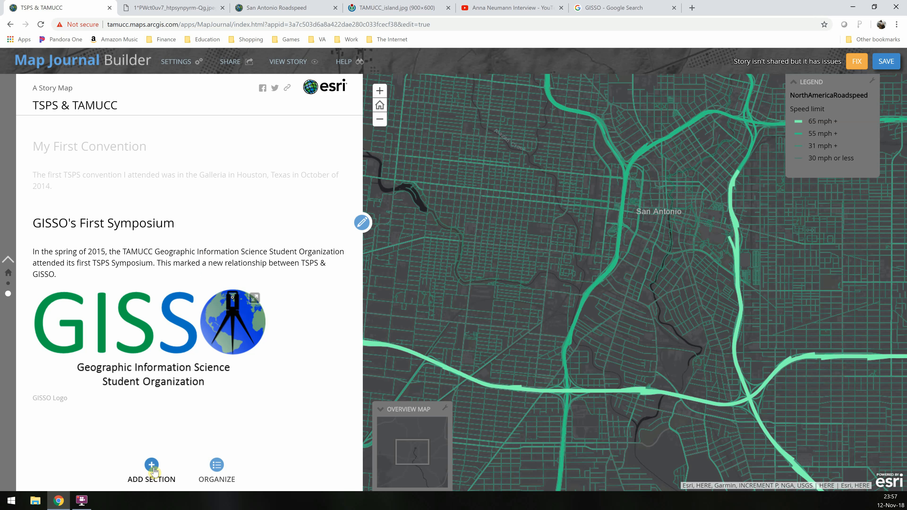
Close the San Antonio Roadspeed browser tab and return to the story builder
left_click(207, 7)
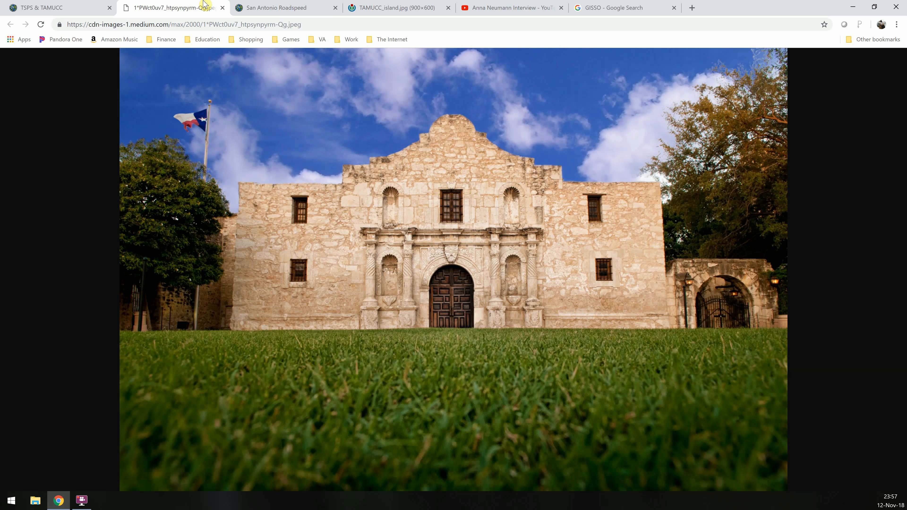
left_click(287, 6)
left_click(335, 7)
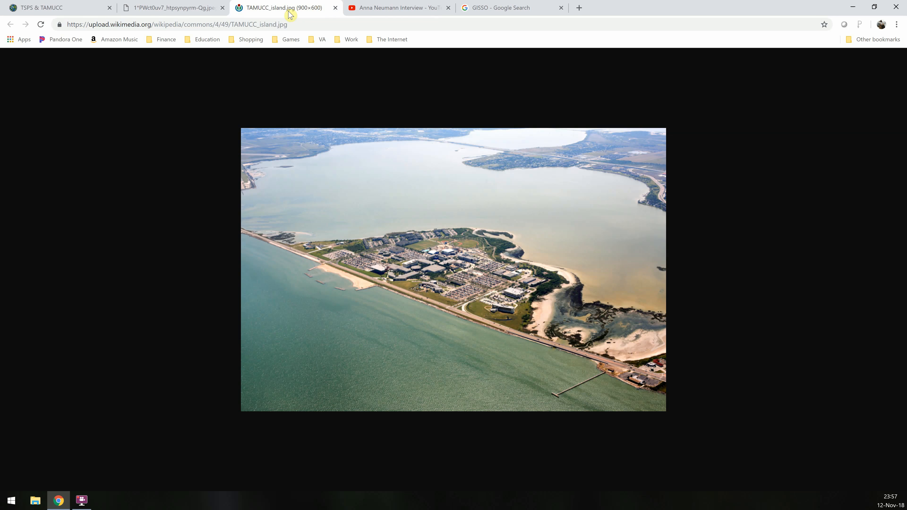
left_click(71, 6)
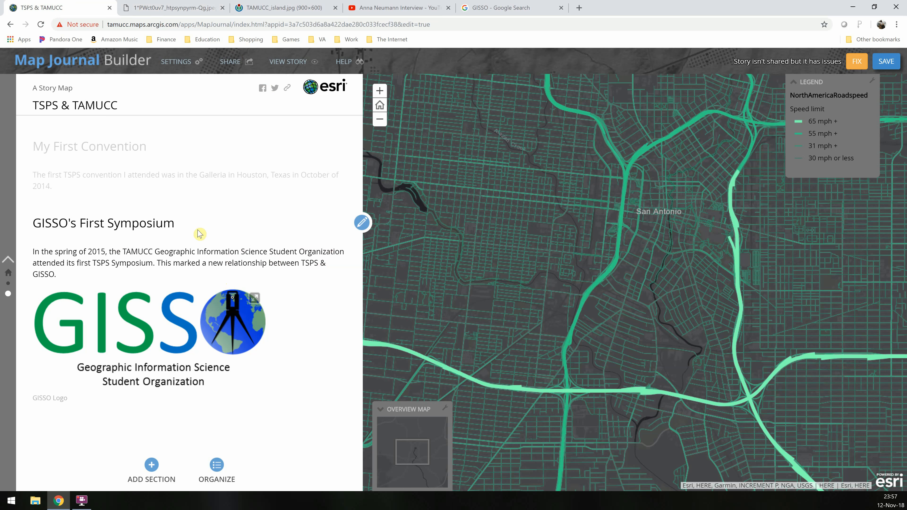
Add a new section titled "The Relationship Builds"
left_click(152, 467)
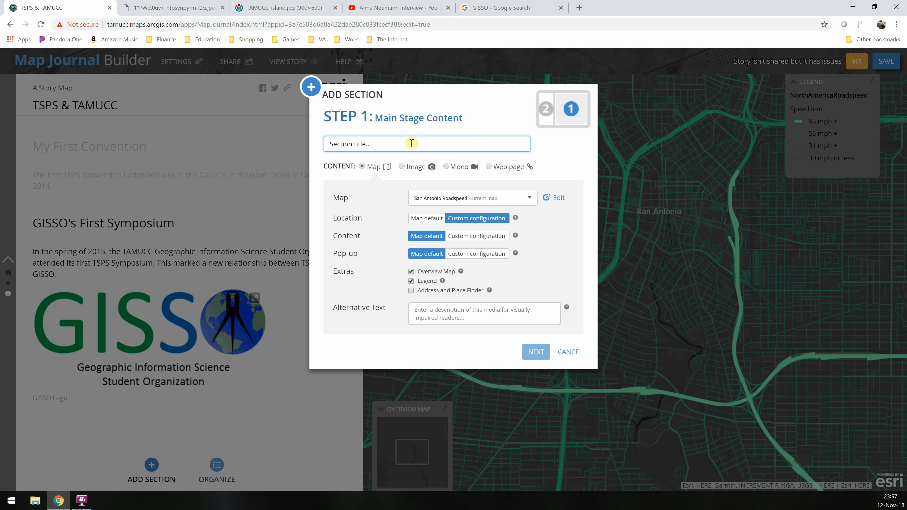
type("The Relations")
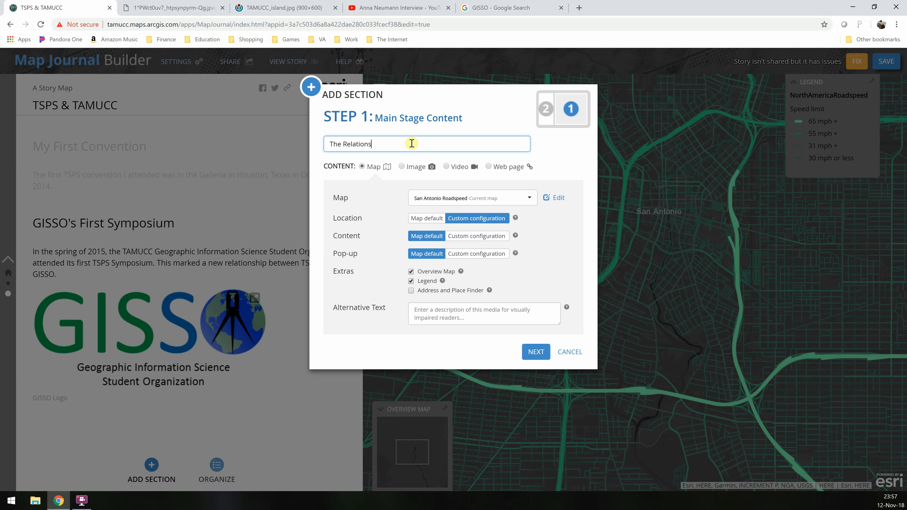
type("hip Builds")
Copy the web address of the TAMUCC_island.jpg image from its tab
left_click(284, 8)
left_click(298, 23)
key("ctrl+c")
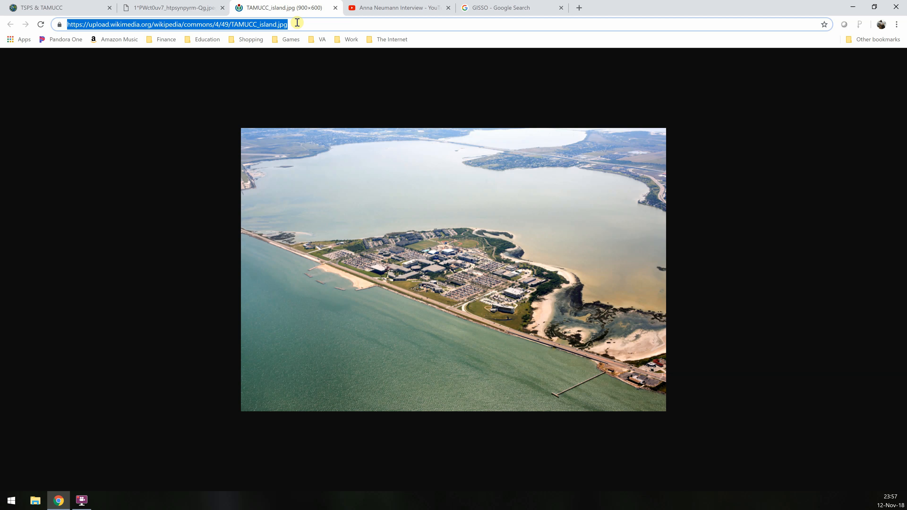
left_click(68, 8)
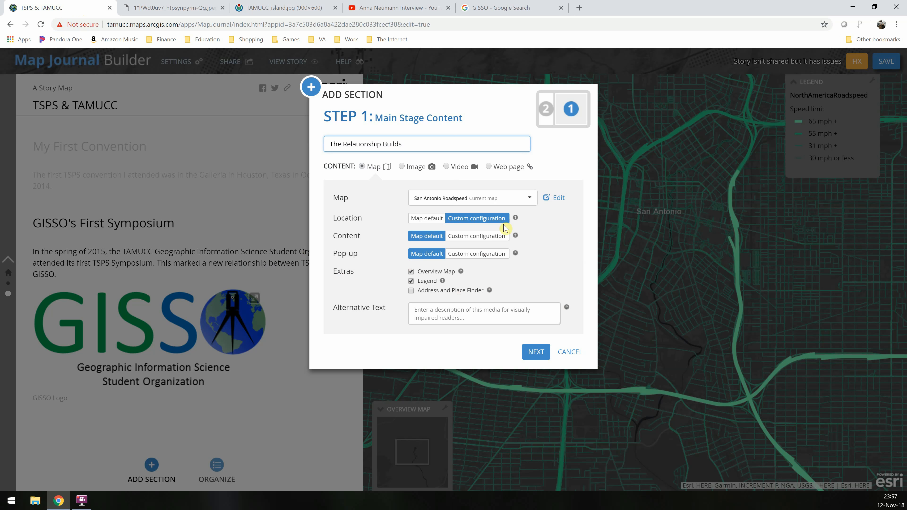
Set the section's main stage to an image linked by the pasted TAMUCC_island.jpg address and continue
left_click(403, 167)
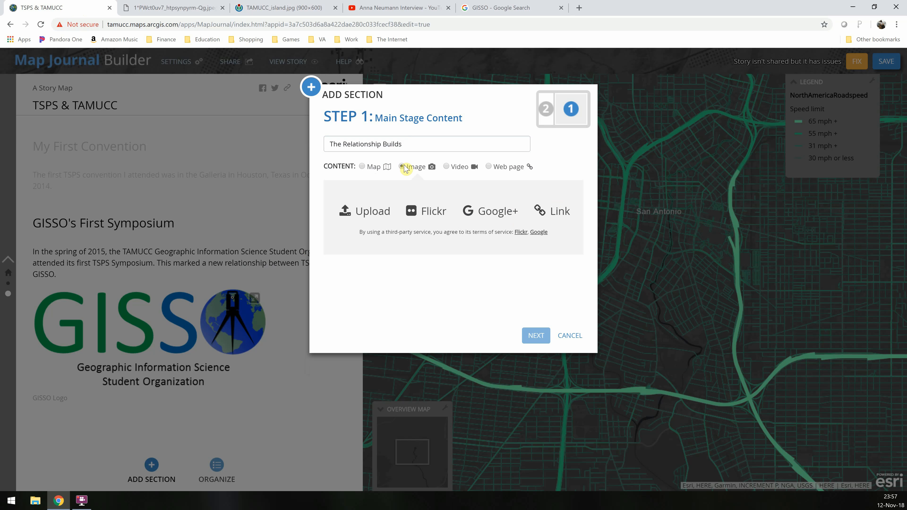
left_click(552, 210)
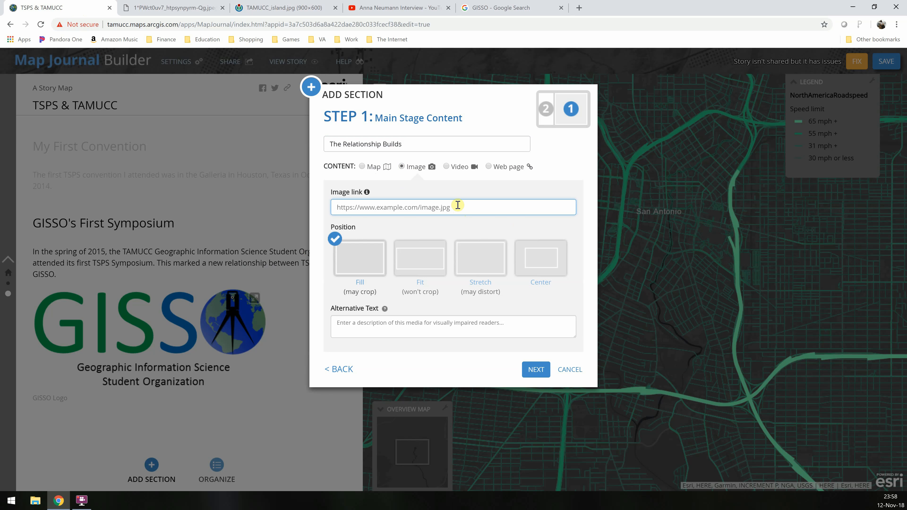
key("ctrl+v")
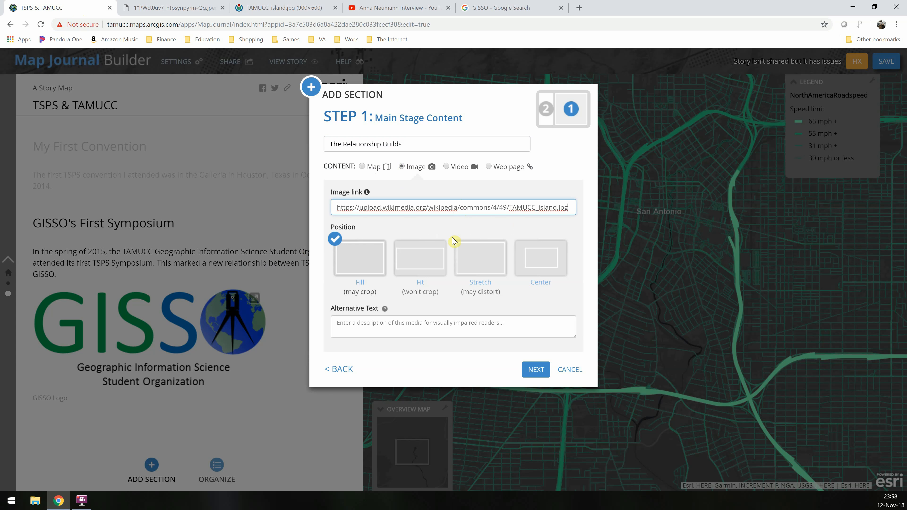
left_click(535, 370)
Write the side-panel text "Following our first Symposium, GISSO continued to build our relationship with TSPS and the surveying community. This led to the unique blending of industry leaders and students in academia."
left_click(469, 249)
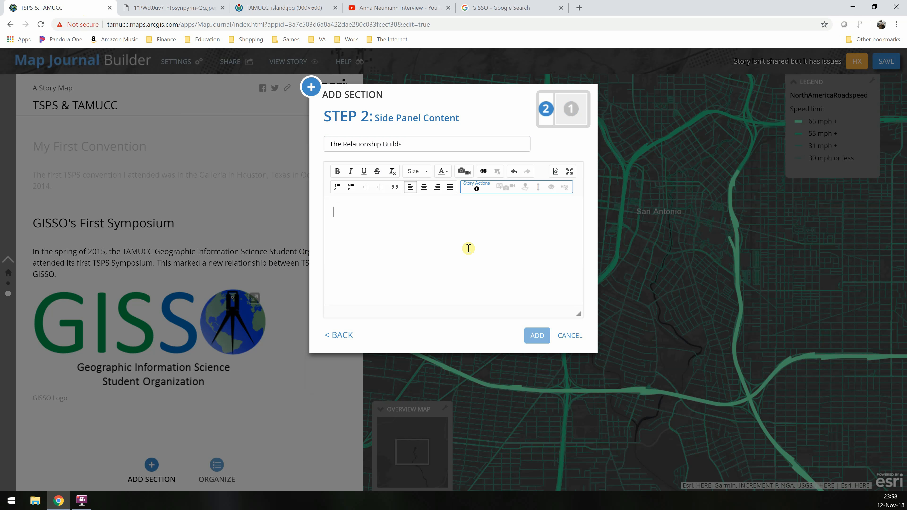
type("Foll")
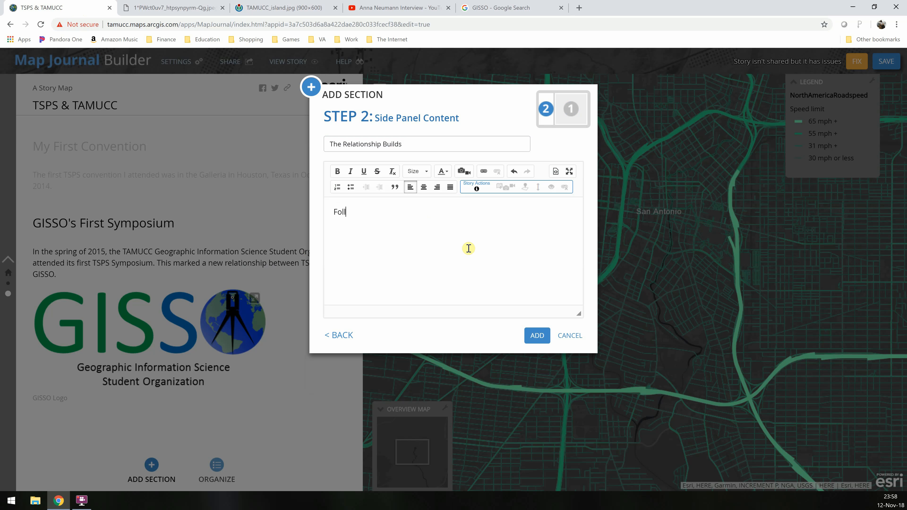
type("owing our first Symposium,")
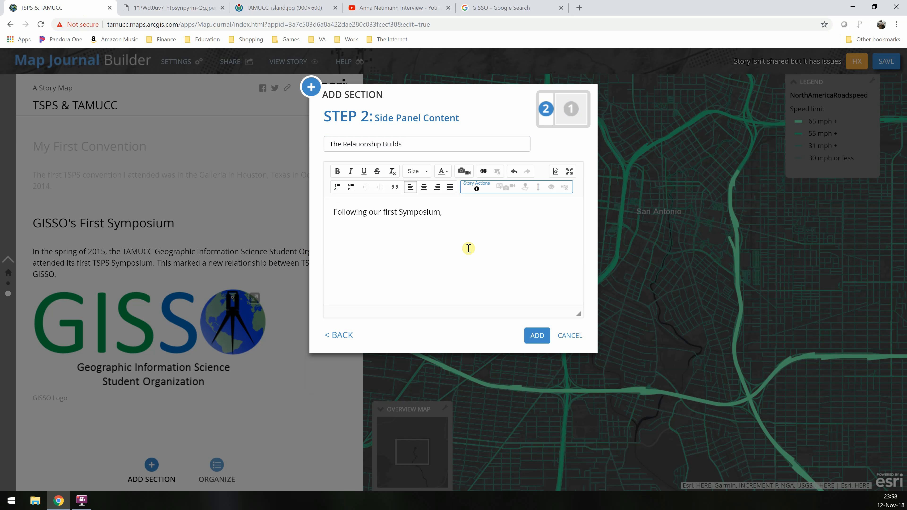
type("GISS")
key("BackSpace")
key("BackSpace")
key("BackSpace")
type("continued to build our ")
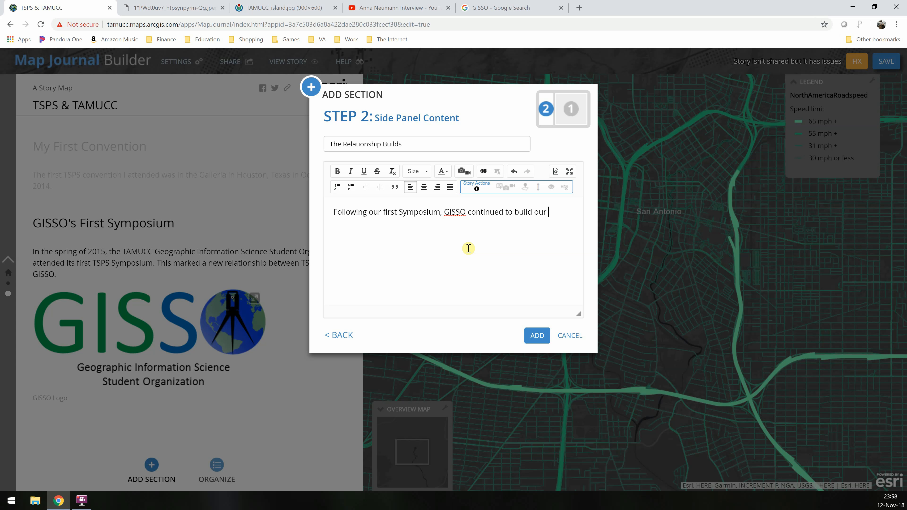
type("relationship with TSPS and the sur")
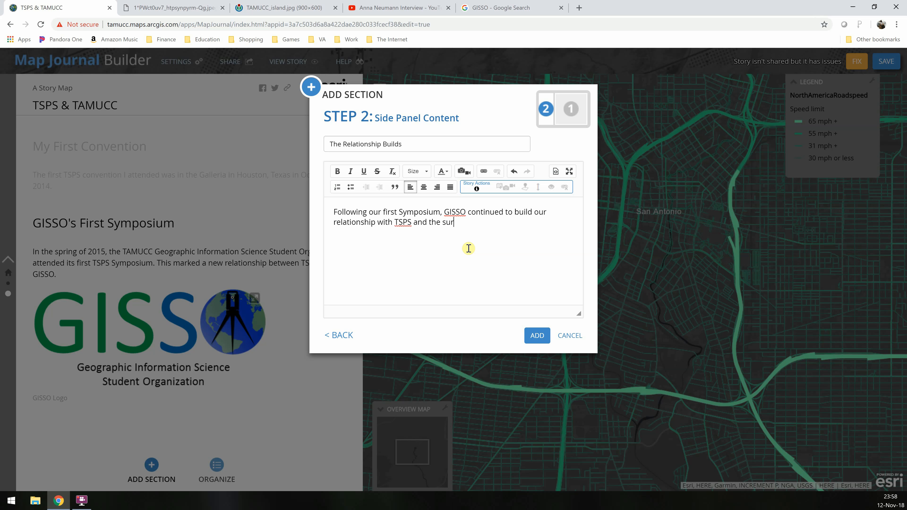
type("veying community. This led to the")
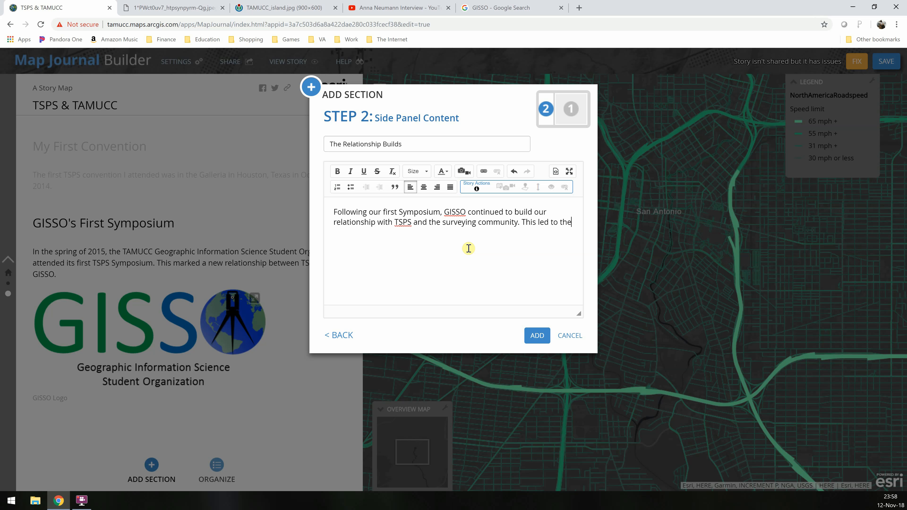
type(" unique blending of industry leaders")
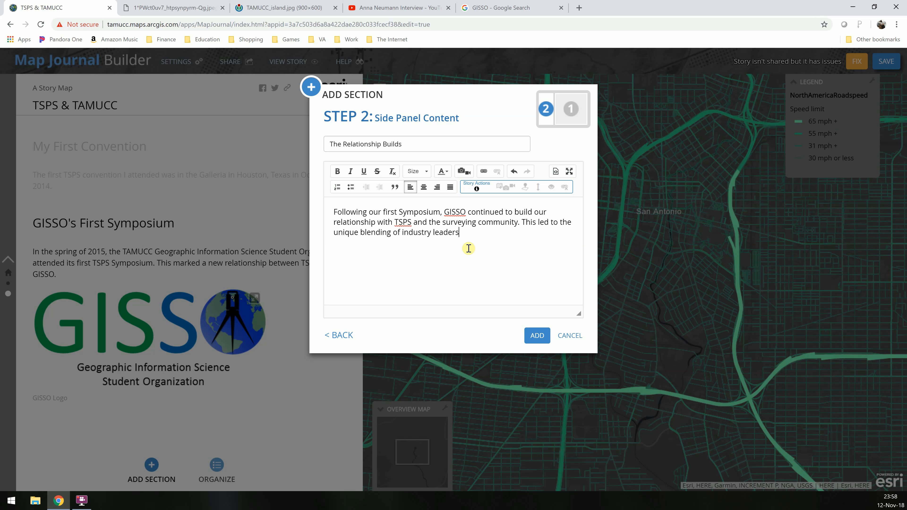
type("a")
key("BackSpace")
type("cade")
type("student")
type("s in ")
type("a.")
key("Return")
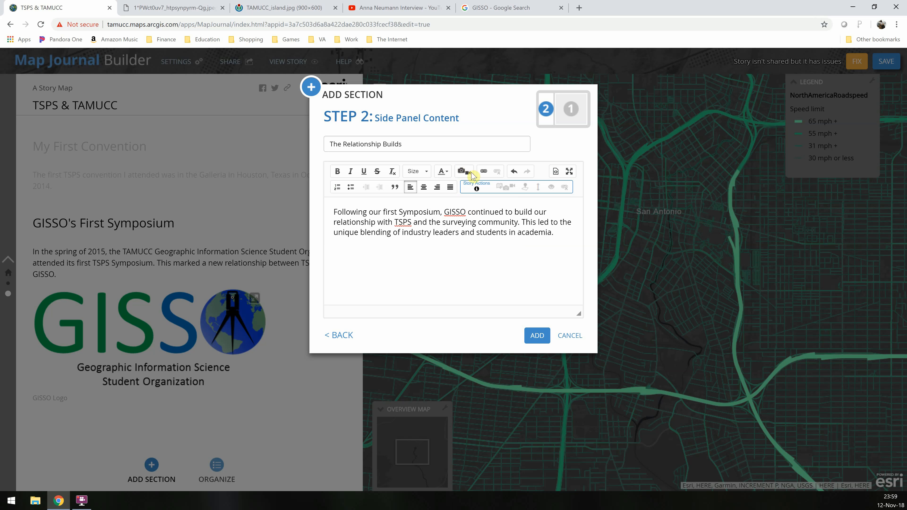
Start inserting a video into the side panel and copy the Anna Neumann Interview YouTube address
left_click(464, 172)
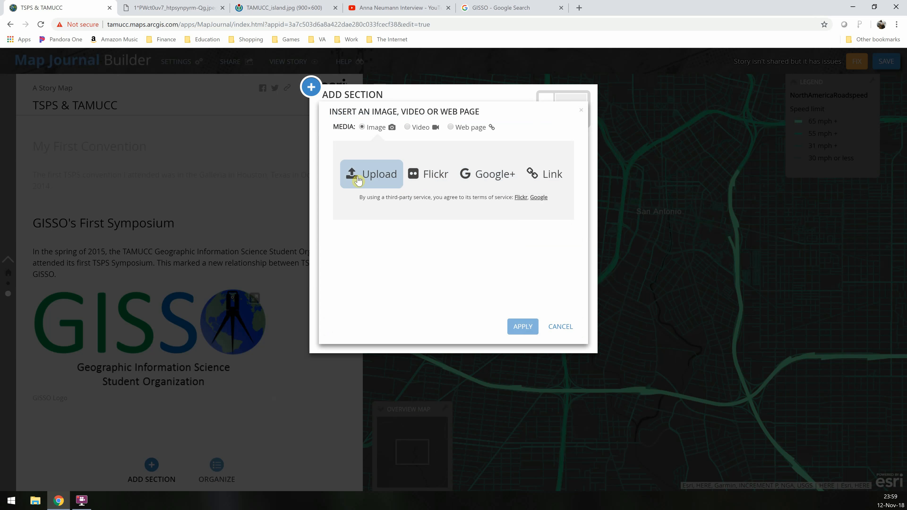
left_click(407, 127)
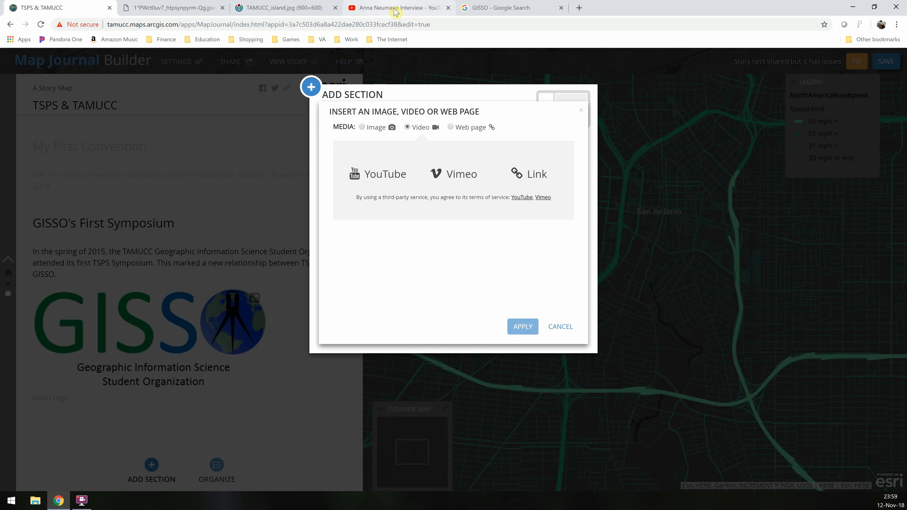
left_click(392, 5)
left_click(402, 26)
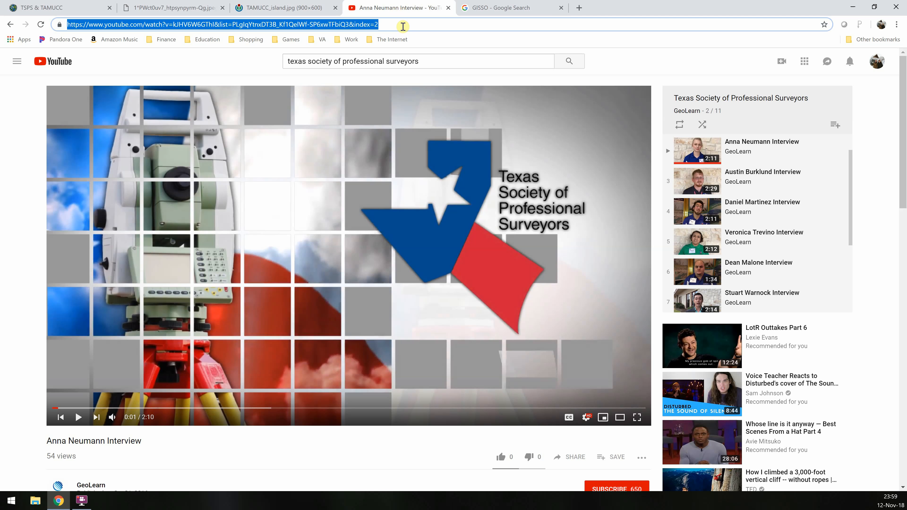
left_click(54, 7)
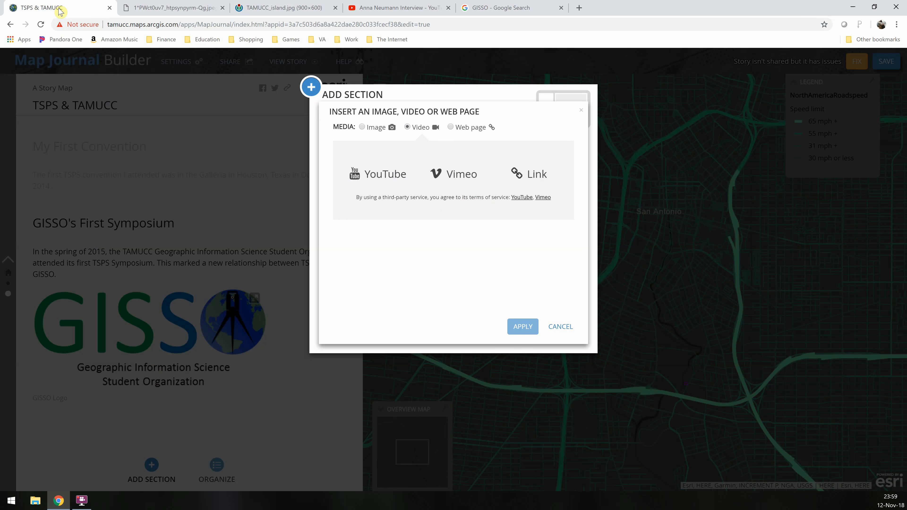
Embed the pasted YouTube video in the side panel with Fit position and add the section
left_click(393, 175)
left_click(469, 155)
key("ctrl+v")
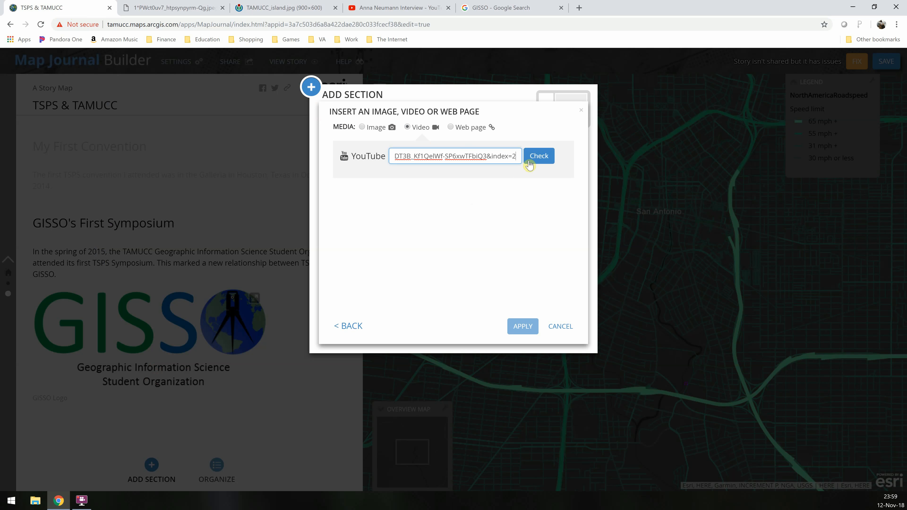
left_click(531, 160)
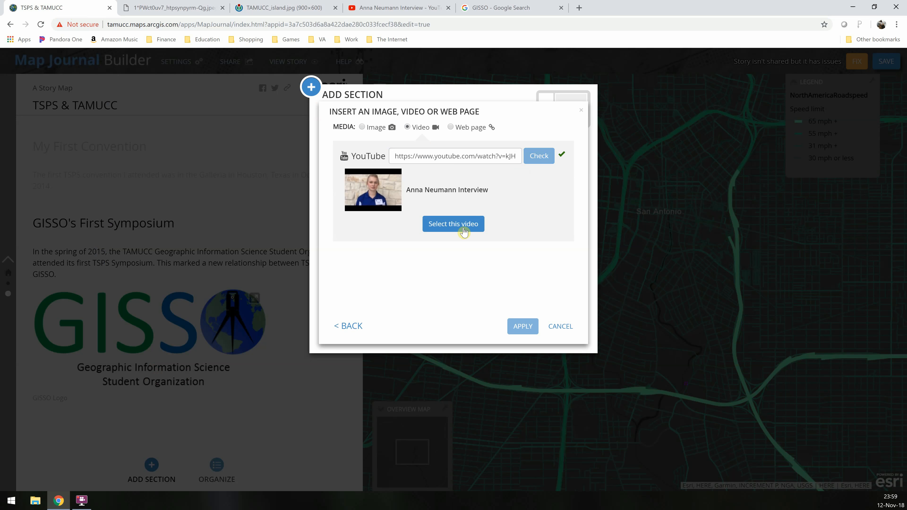
left_click(465, 229)
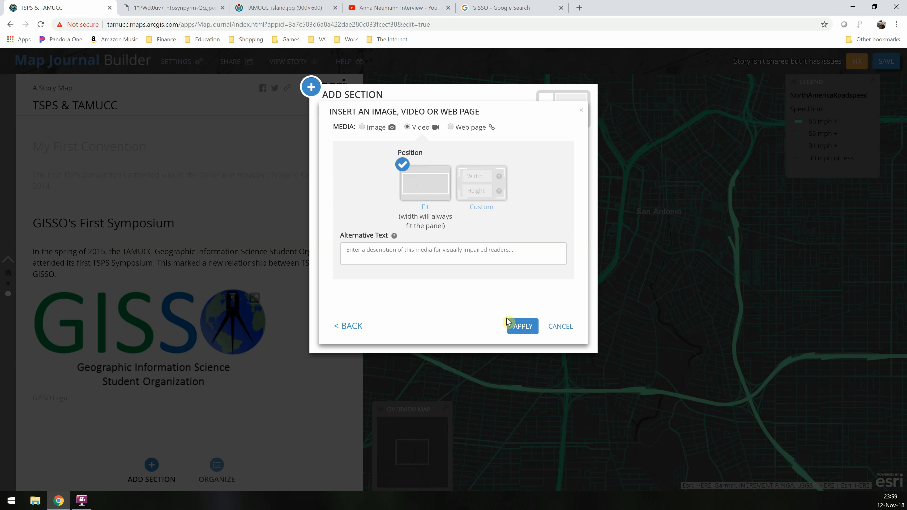
left_click(522, 326)
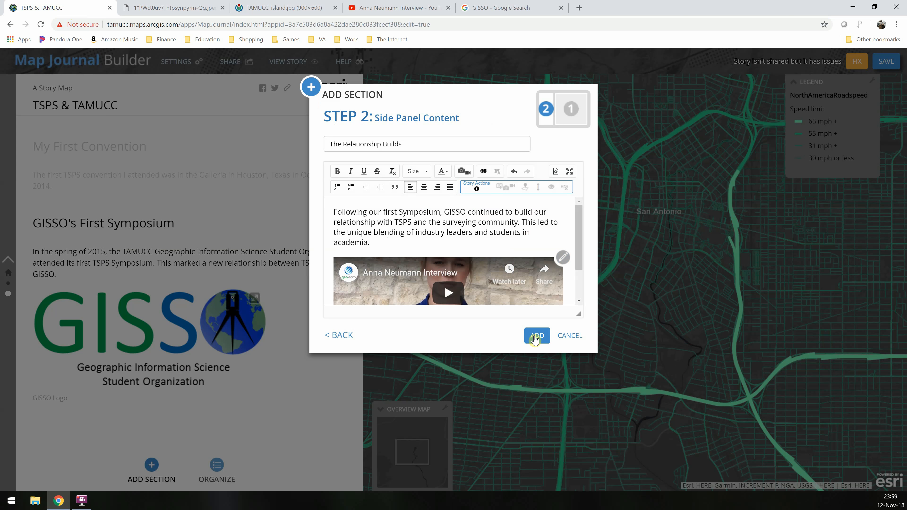
left_click(536, 336)
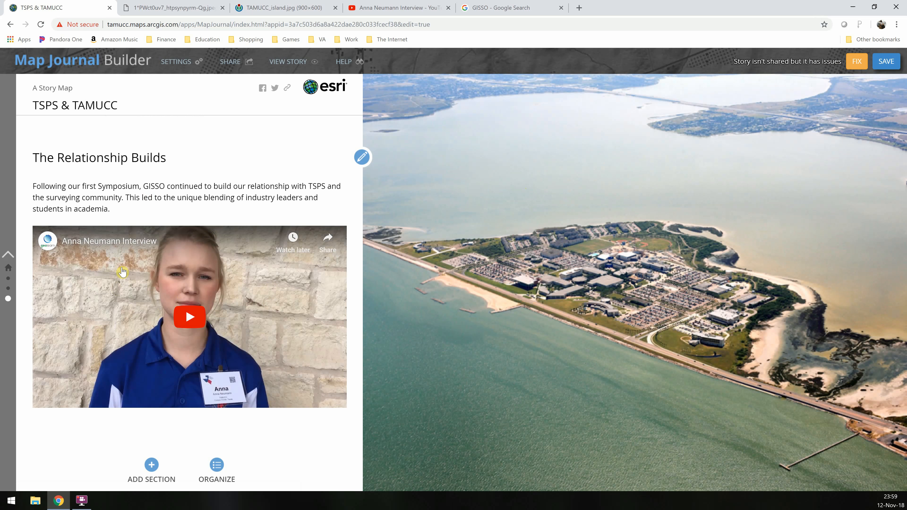
Start a new web page section and copy the address of the gisc.tamucc.edu Faculty and Staff page
left_click(152, 466)
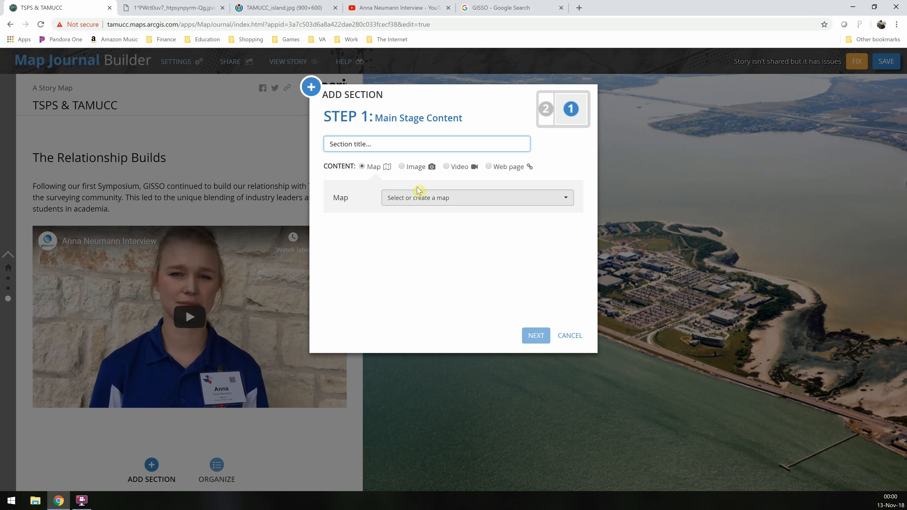
left_click(492, 170)
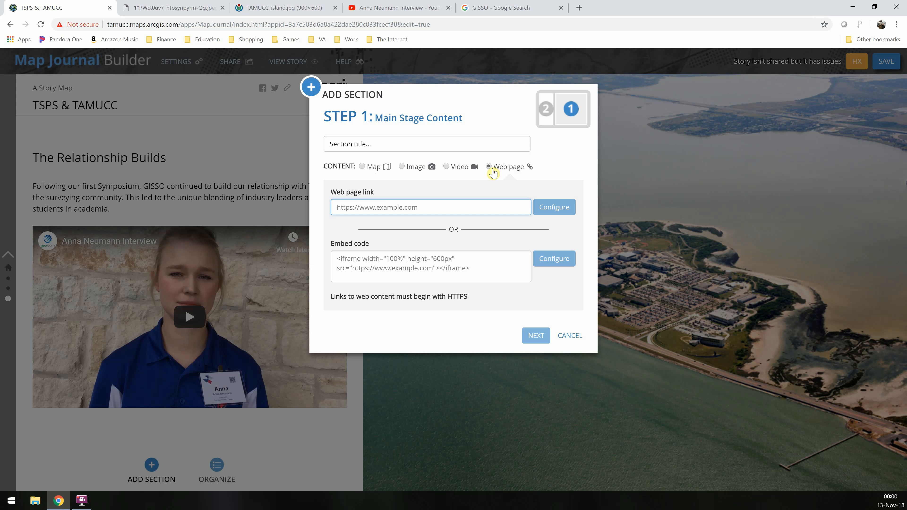
left_click(517, 7)
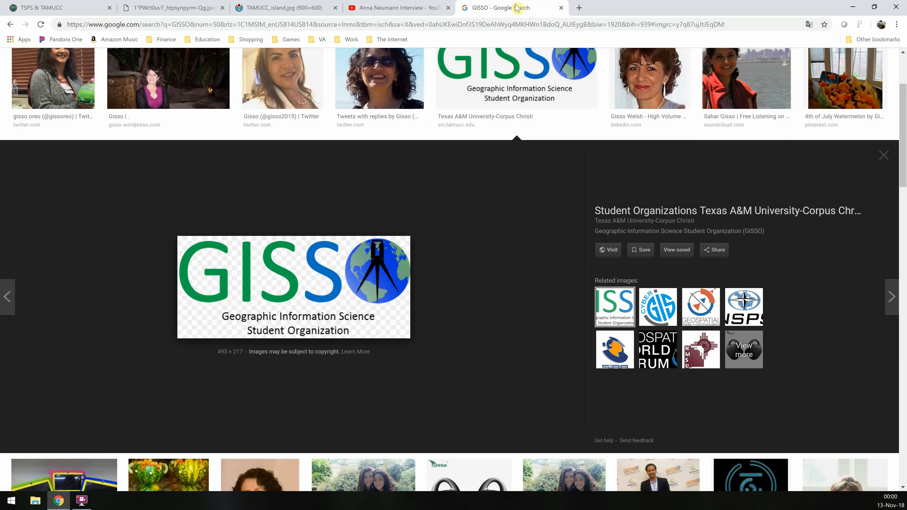
left_click(522, 25)
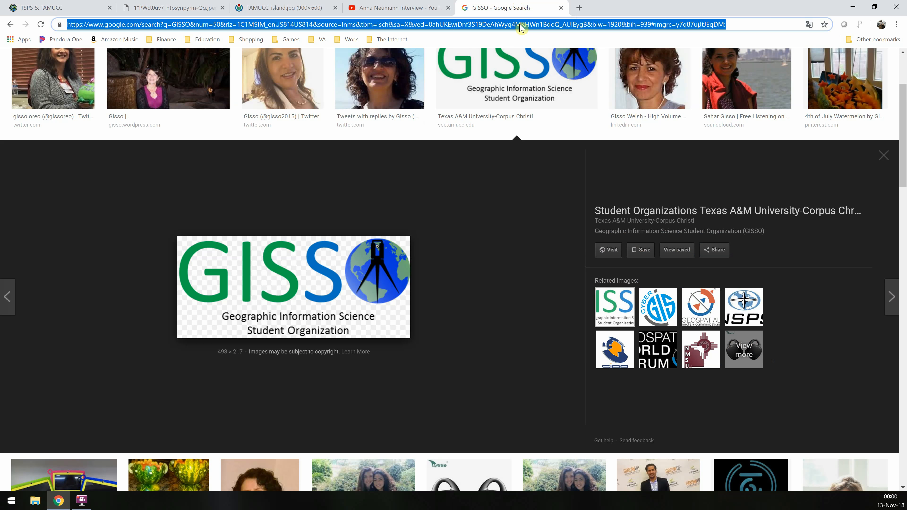
type("gisc.tam")
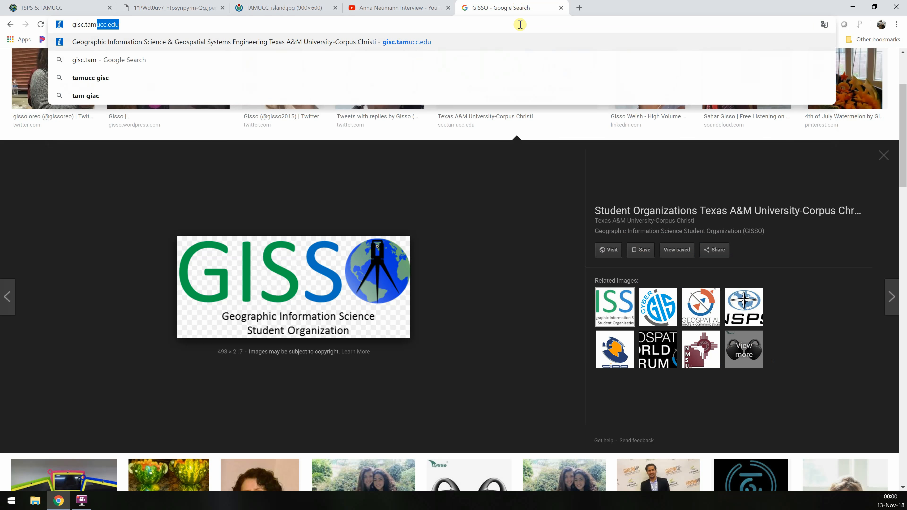
type("ucc.edu")
key("Return")
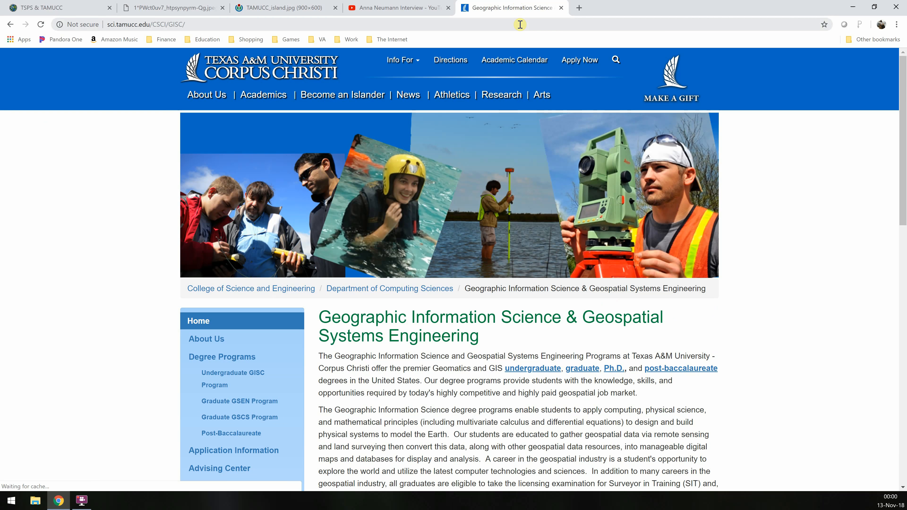
scroll(236, 428, "down", 2)
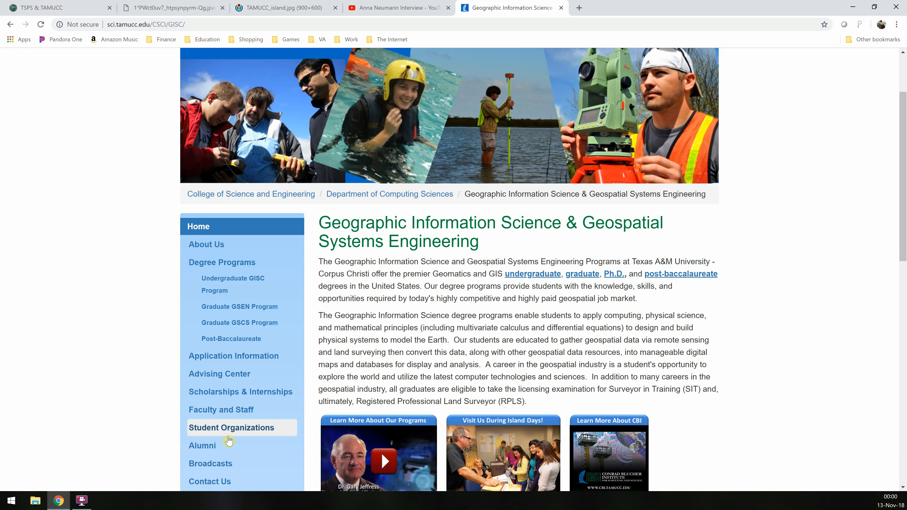
left_click(221, 409)
left_click(325, 25)
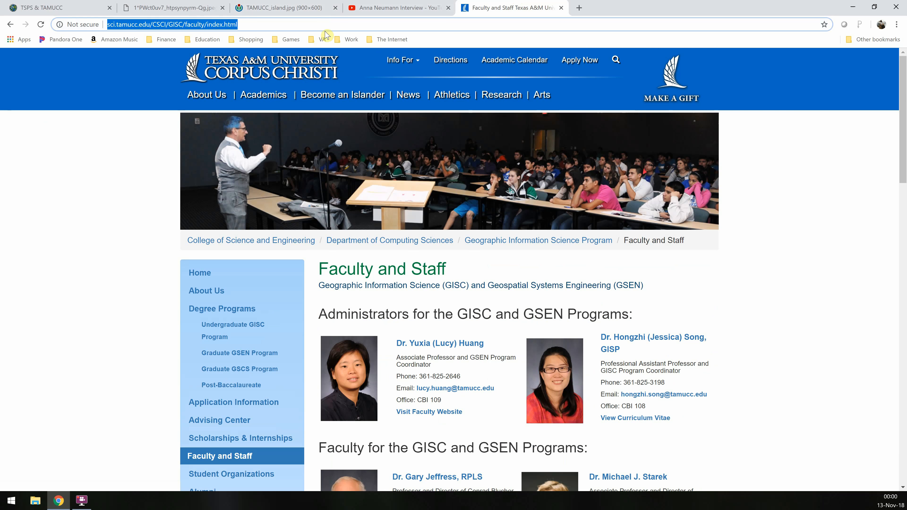
Paste the Faculty and Staff page address as the section's web page link and configure it
left_click(32, 7)
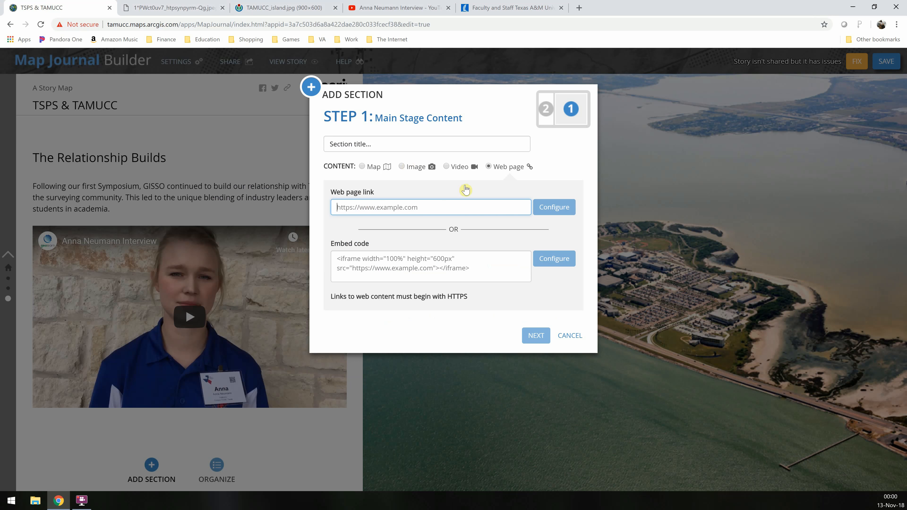
key("ctrl+v")
left_click(554, 207)
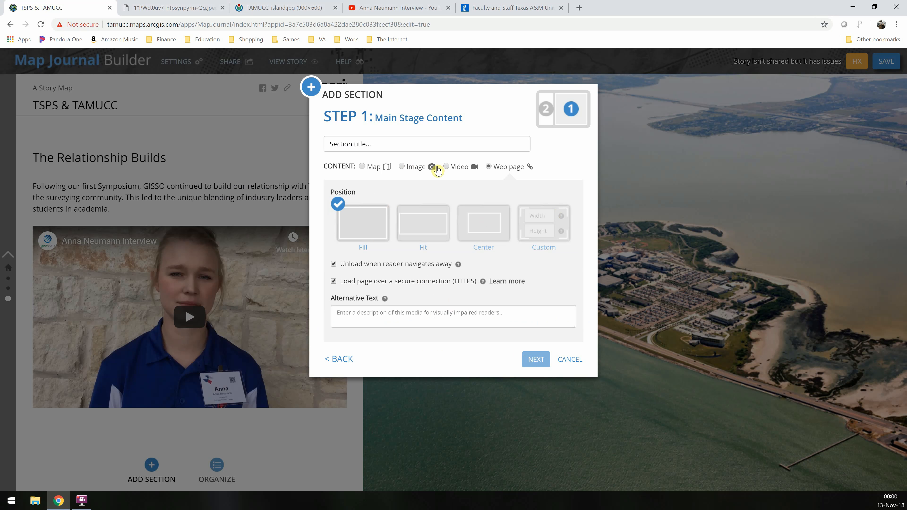
Title the section "Professionals in Education" and continue to the side panel content
left_click(433, 145)
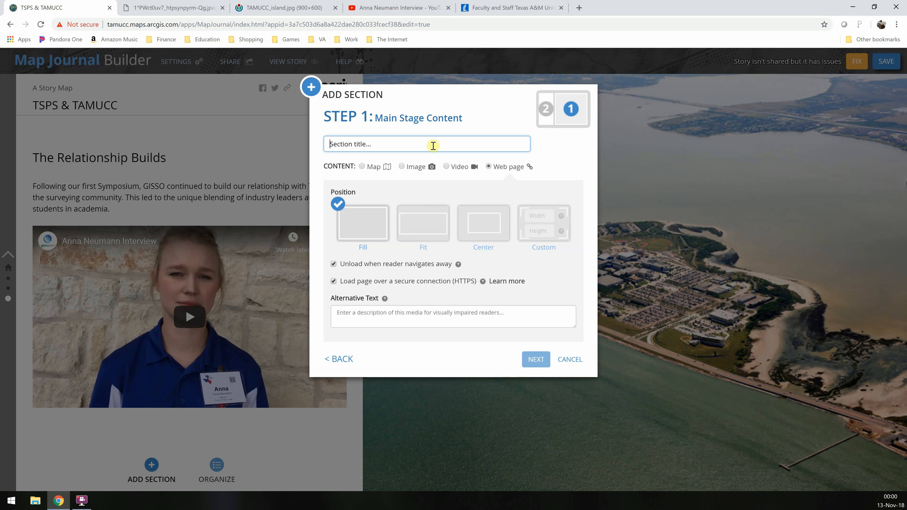
type("P")
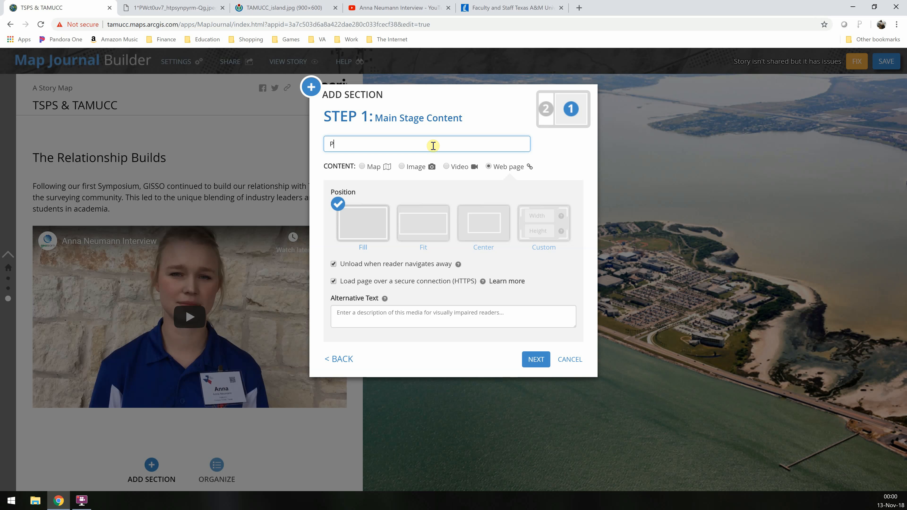
type("rofessionals in Education")
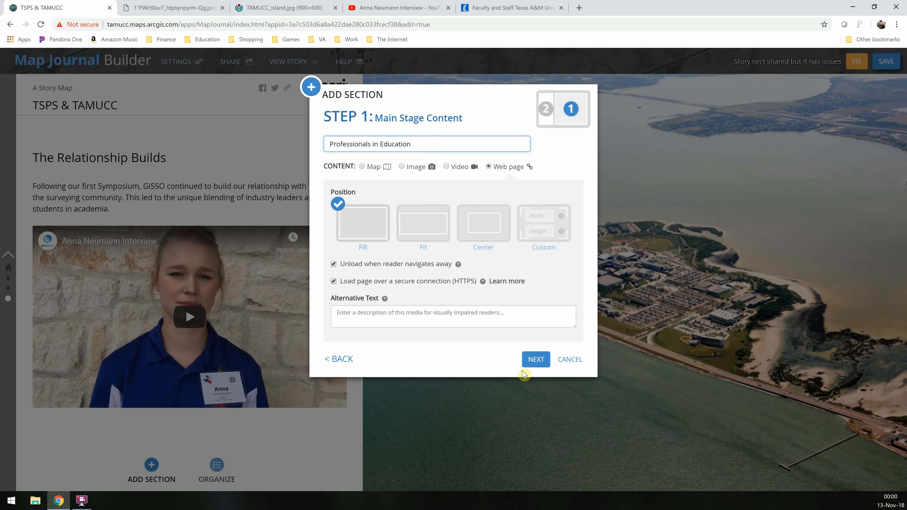
left_click(524, 358)
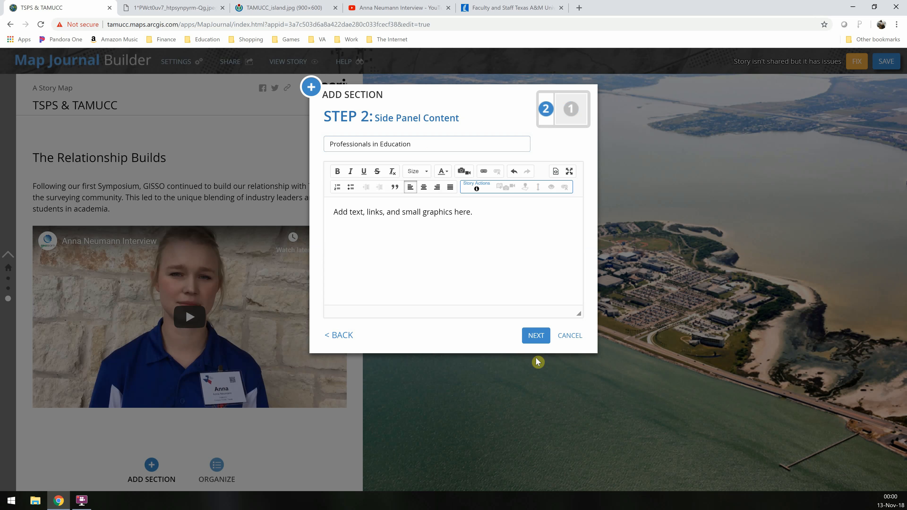
Write the side panel text "With the established relationship between the GISc program at TAMUCC and TSPS, many professionals in the surveying and GIS community became interested in being a part of our education."
left_click(453, 252)
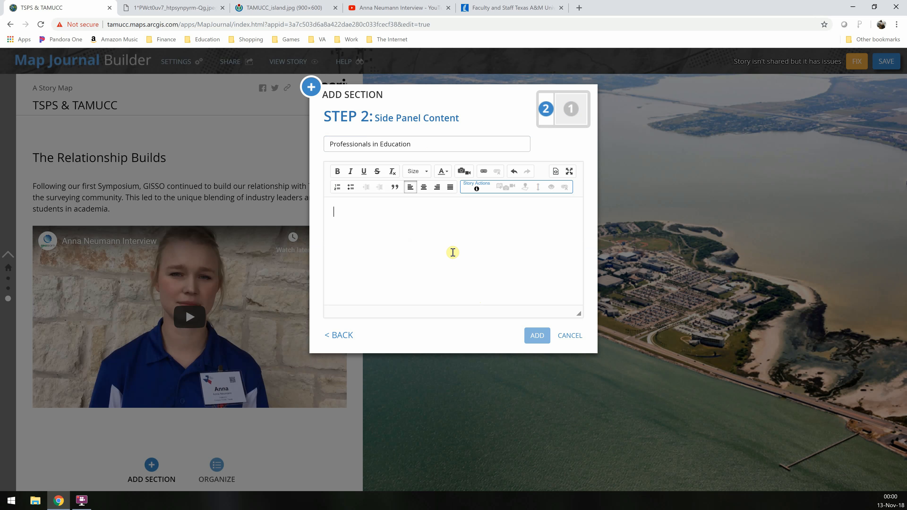
type("Wi")
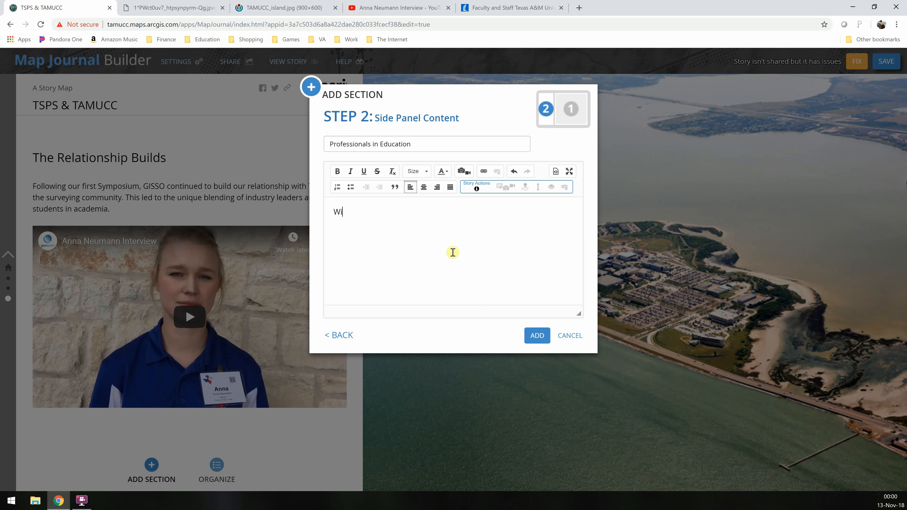
type("th the established relationship")
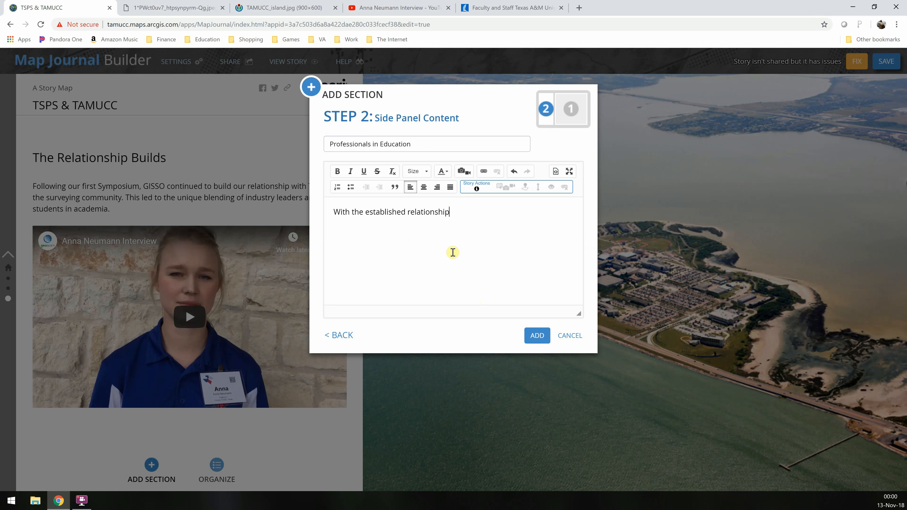
type(" between")
type(" TAMU")
key("BackSpace")
key("BackSpace")
type("the GISc program")
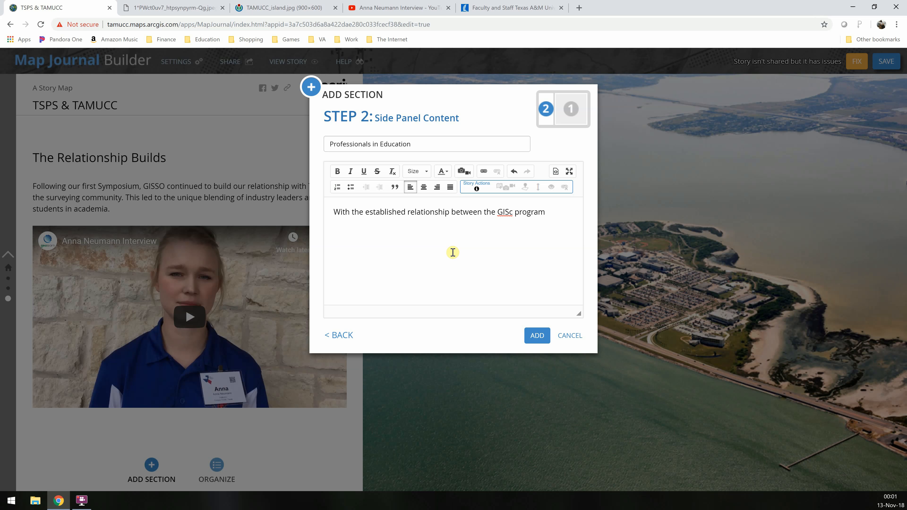
type(" at TAMUCC and")
type("TSPS, many pr")
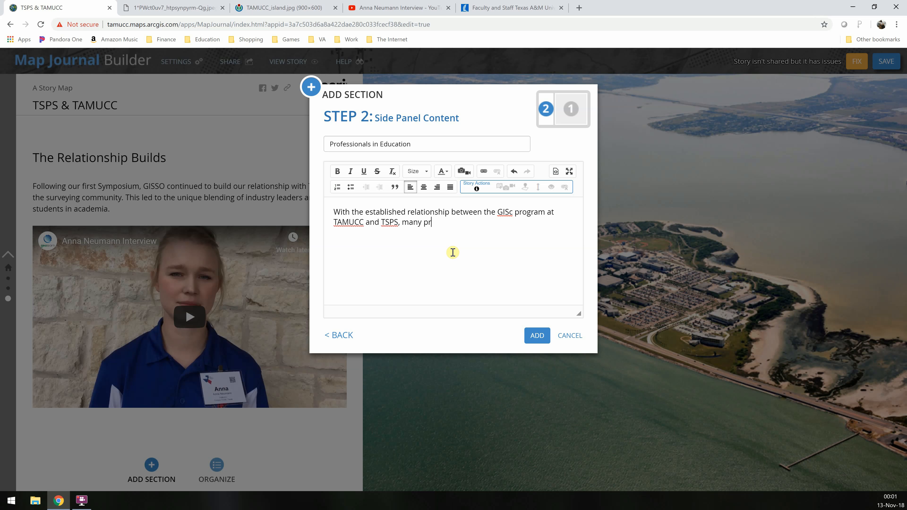
type("ofessionals in the surveying and G")
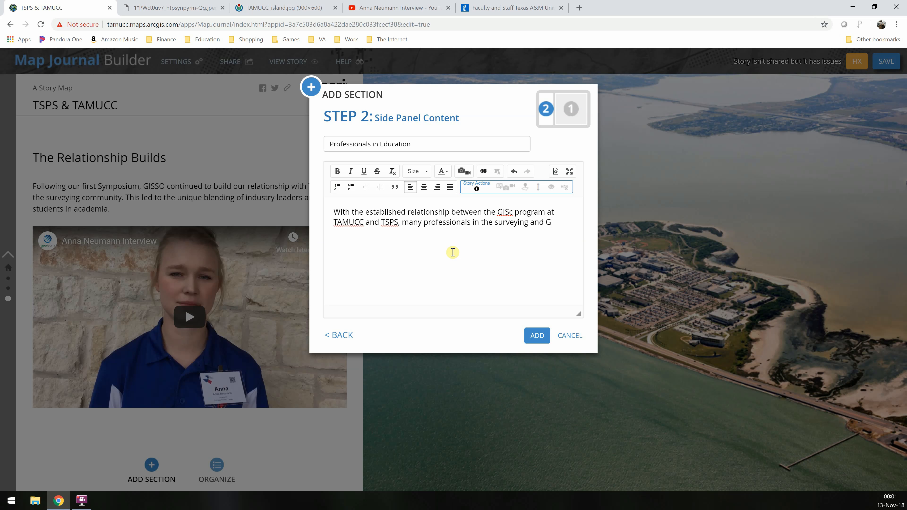
type("IS community became interested i")
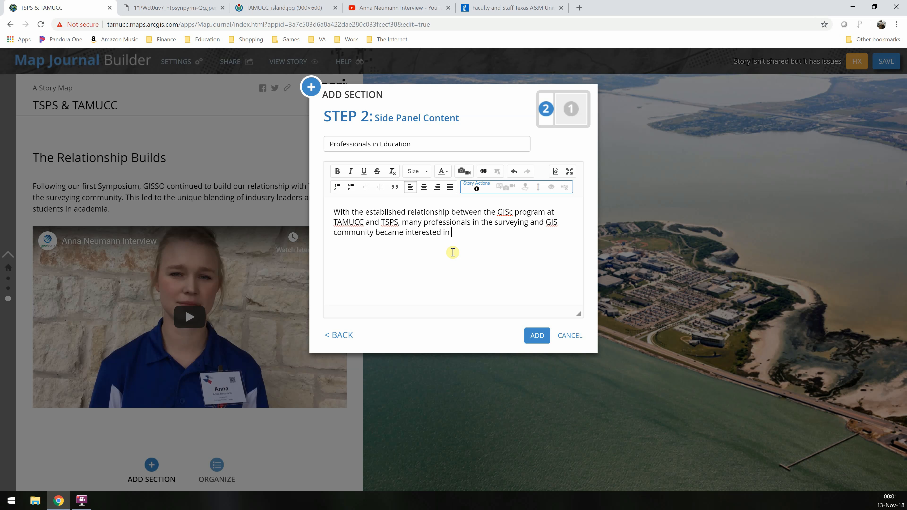
type("n being  a part of our education")
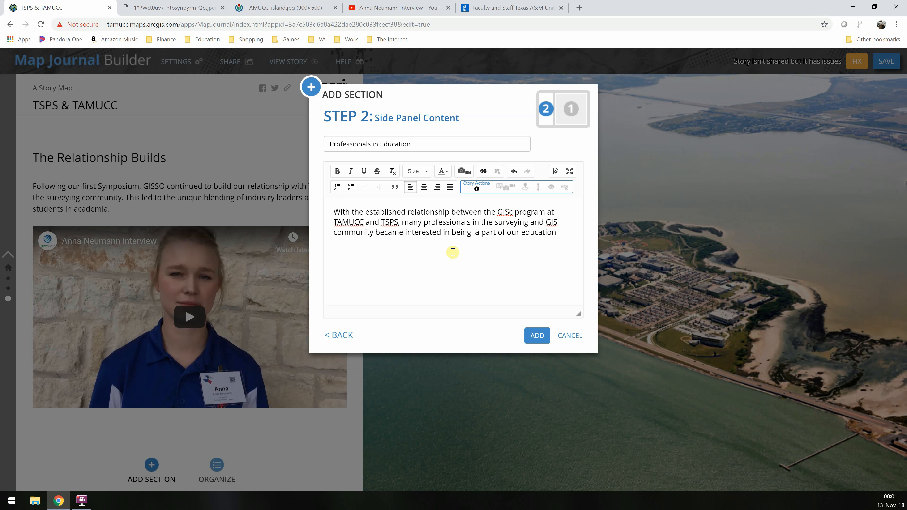
type(". Today there are 7 adjunct faculty")
type(" th")
Continue the text with "Today there are 7 adjunct faculty in the program that each represent a unique part of the field."
key("BackSpace")
key("BackSpace")
type("in the program that ")
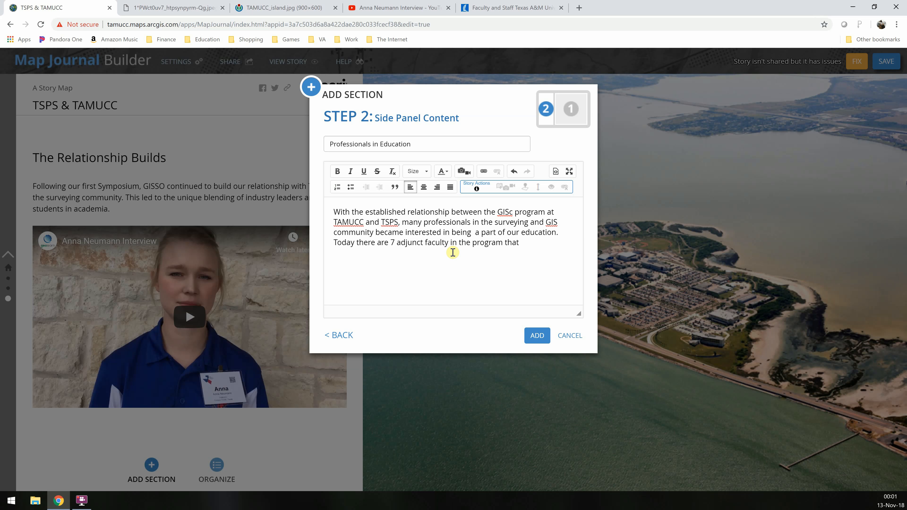
type("each represent their own")
key("BackSpace")
key("BackSpace")
key("BackSpace")
key("BackSpace")
key("BackSpace")
key("BackSpace")
type("a unique part ")
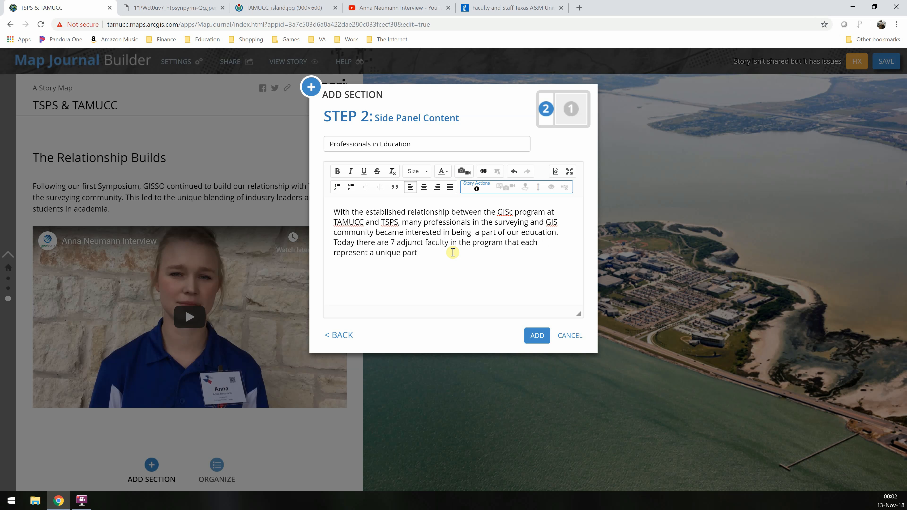
type("of the field.")
In the Faculty and Staff browser tab, search the web for geospatial technology
left_click(515, 7)
left_click(523, 28)
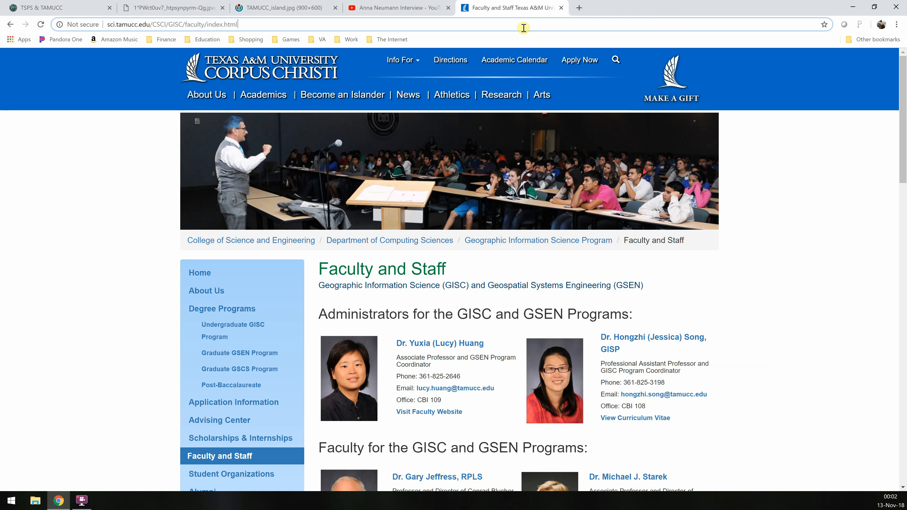
key("ctrl+a")
type("geosp")
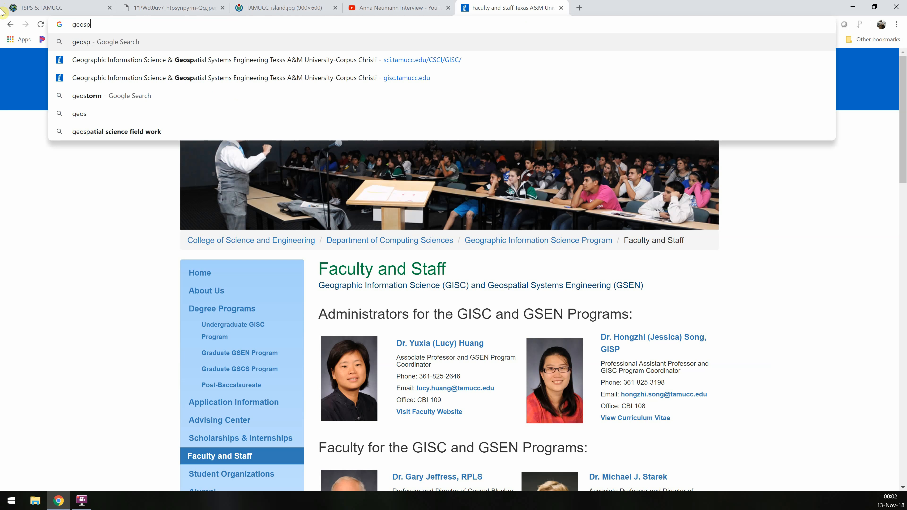
type("atial technol")
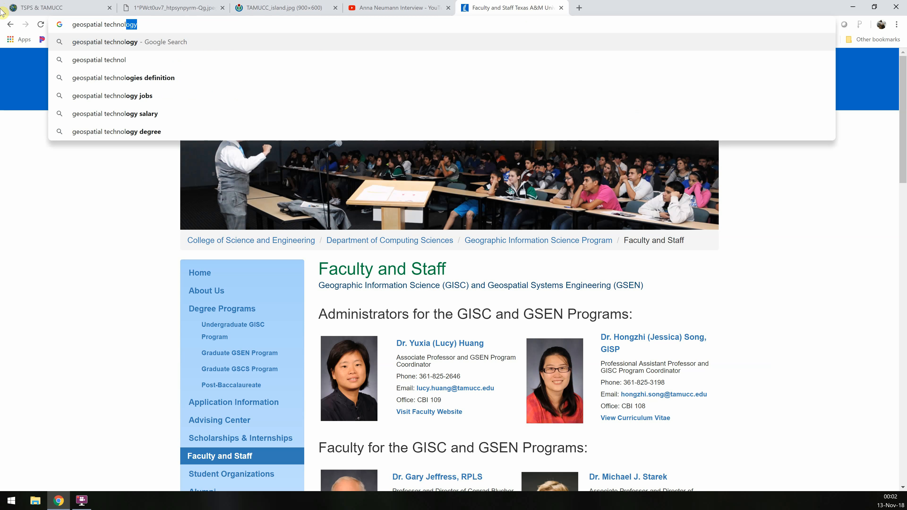
type("ogy")
key("Return")
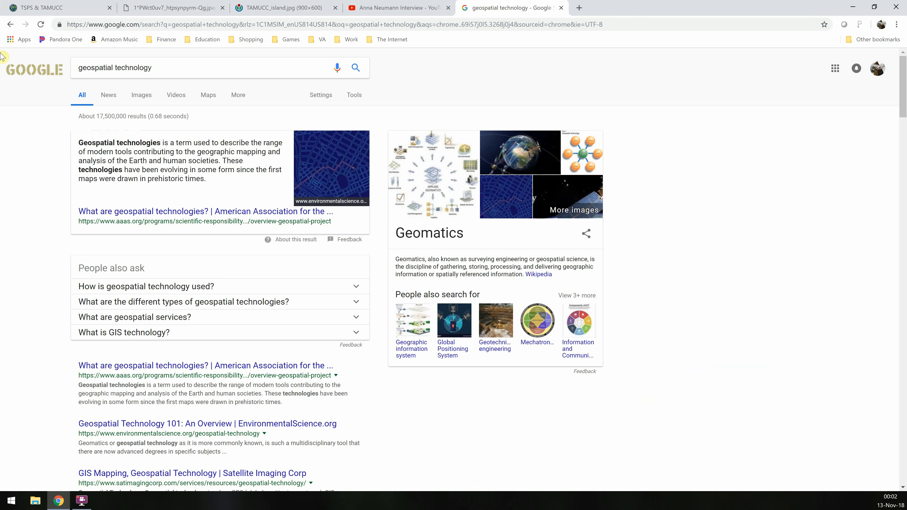
Browse the geospatial technology image results and copy the address of the hand-drawn city sketch image
left_click(143, 100)
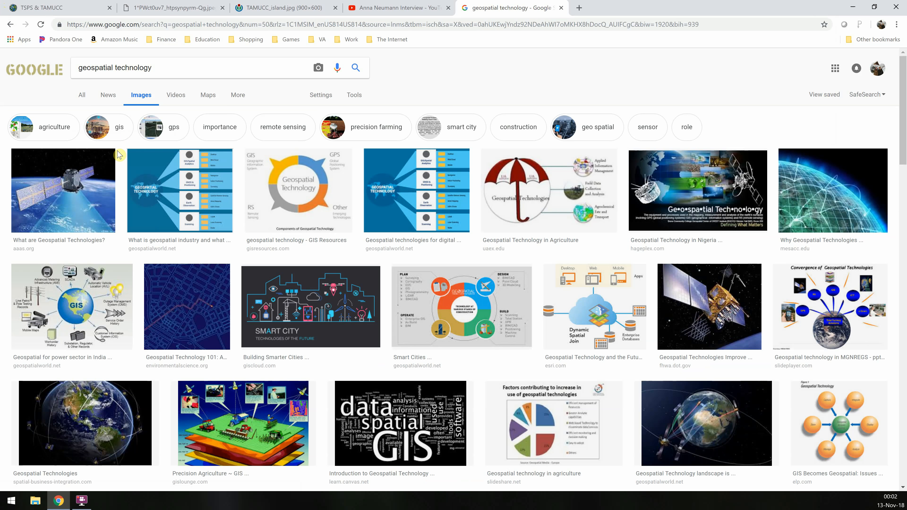
left_click(316, 299)
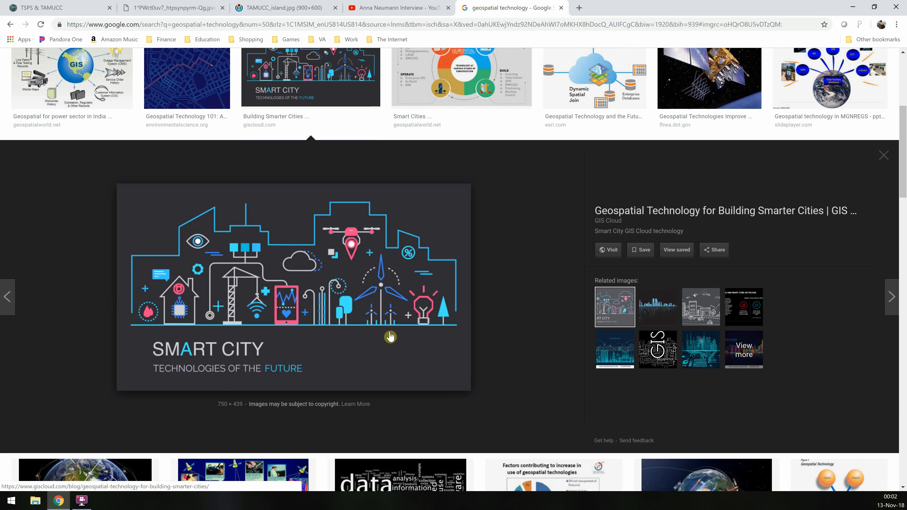
left_click(694, 358)
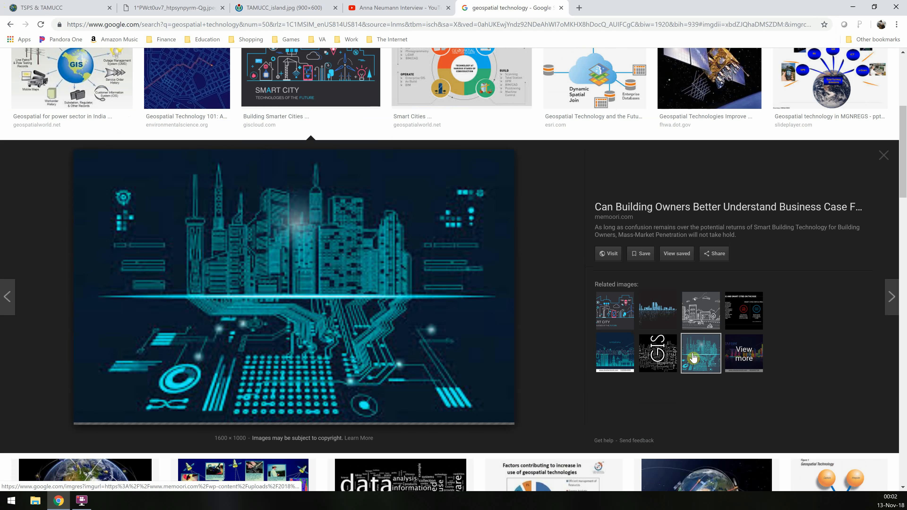
left_click(609, 366)
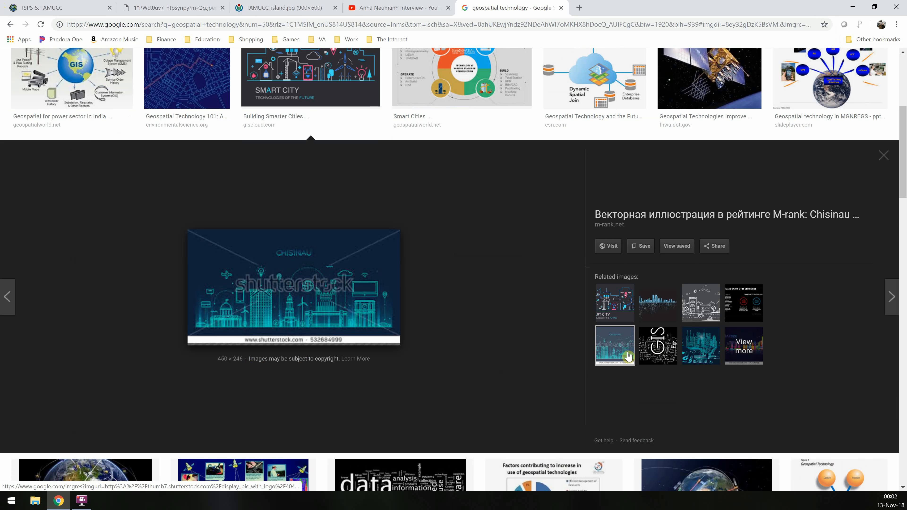
left_click(649, 352)
left_click(660, 313)
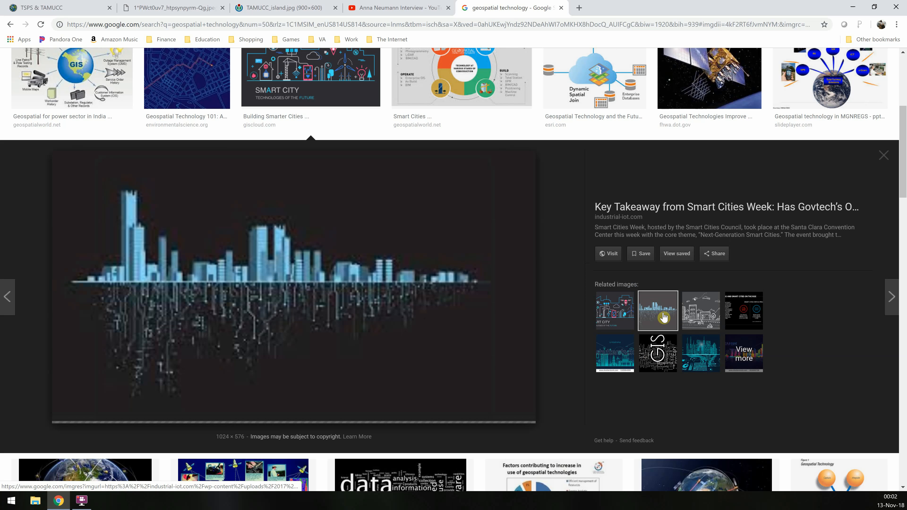
left_click(700, 307)
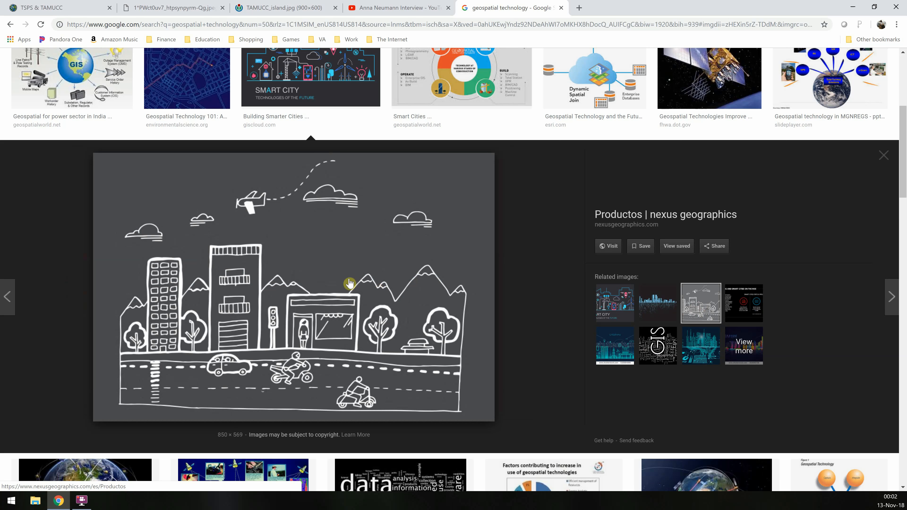
right_click(358, 265)
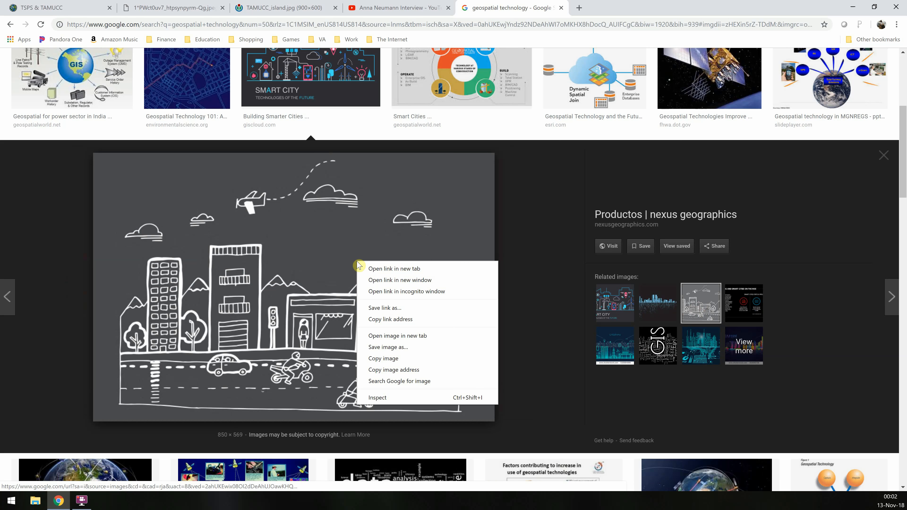
left_click(404, 370)
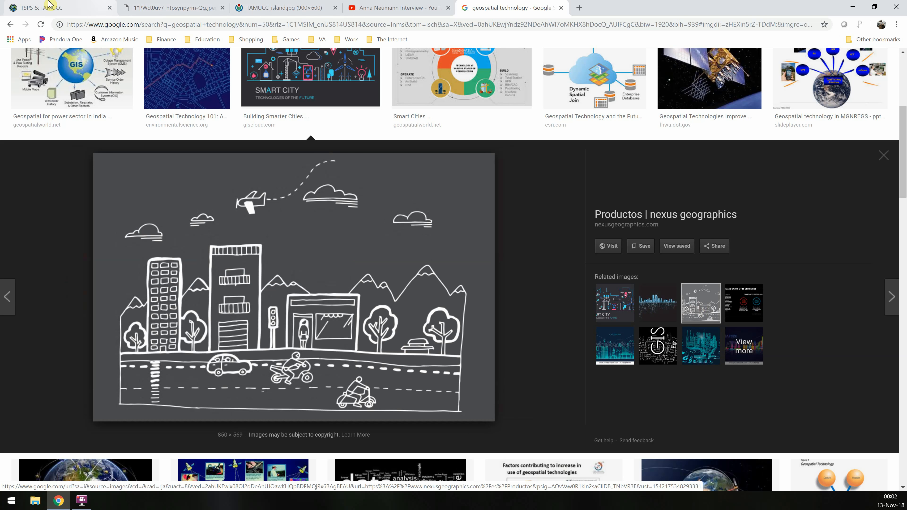
Back in the story map, insert the copied city sketch image link below the side panel text and add the section
left_click(42, 7)
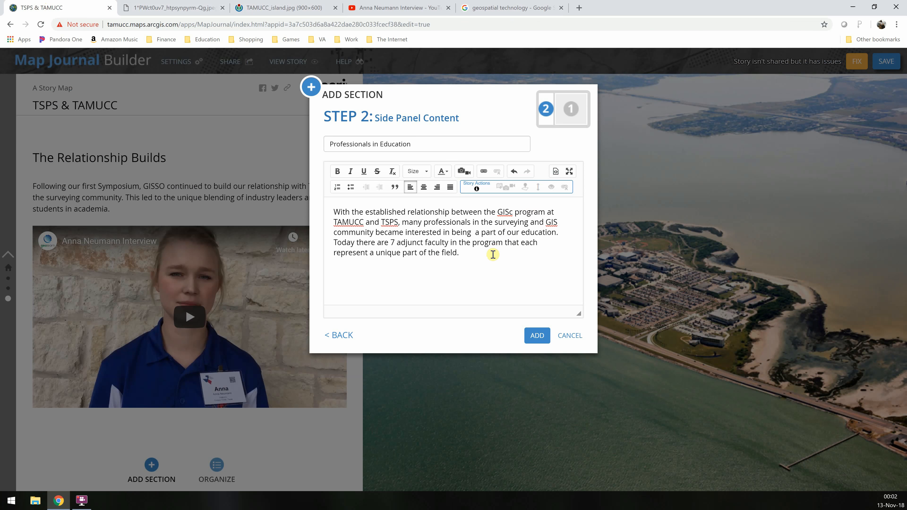
left_click(464, 174)
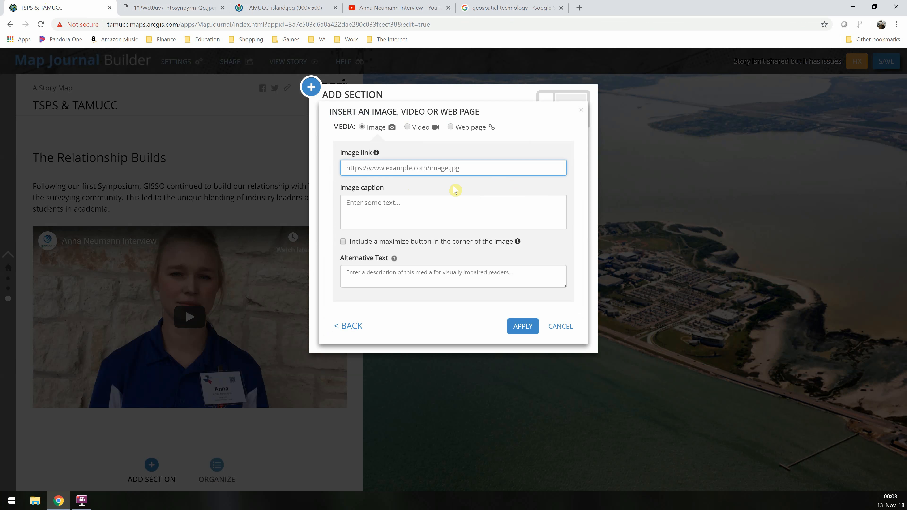
key("ctrl+v")
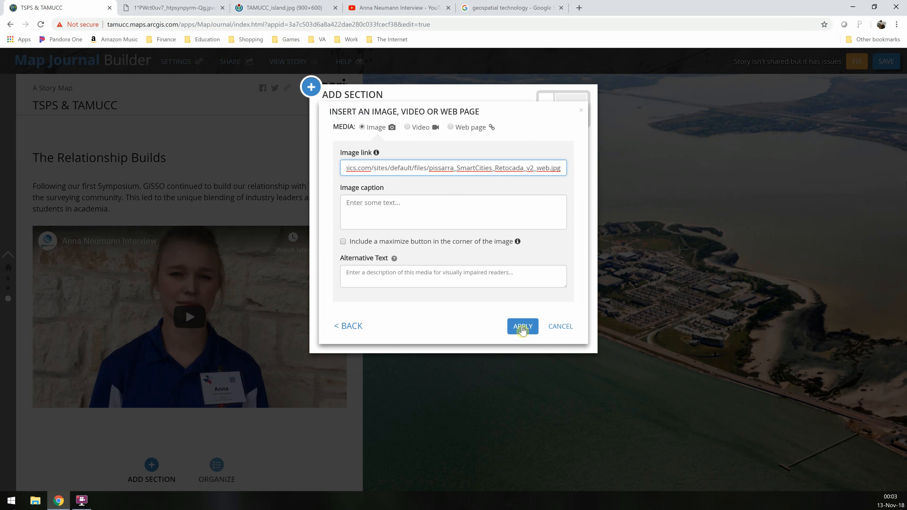
left_click(522, 327)
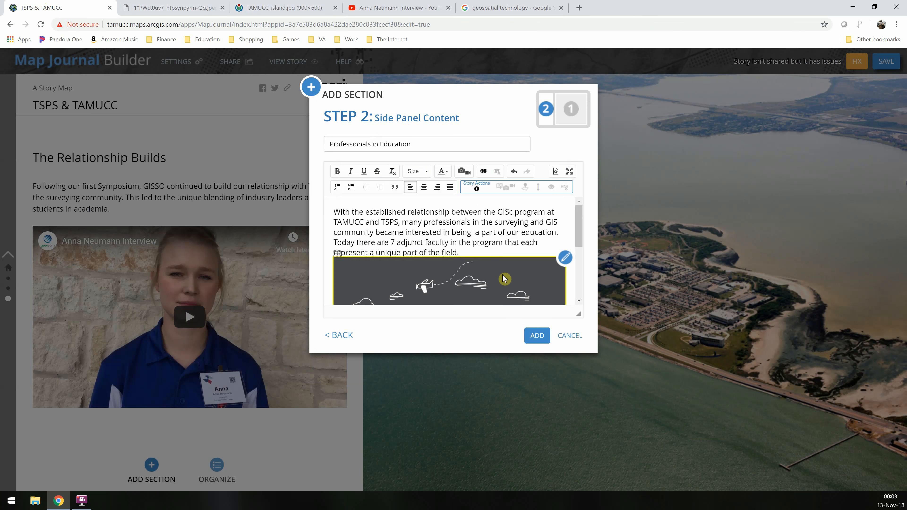
left_click(537, 336)
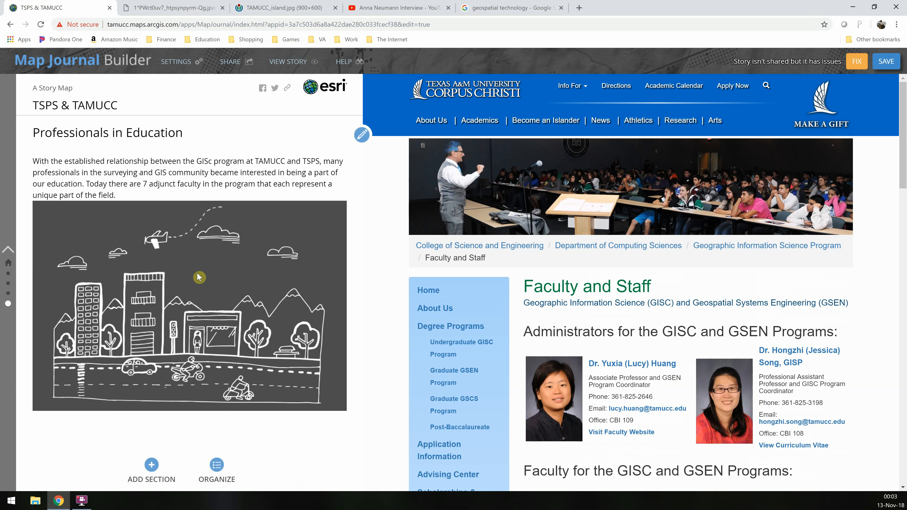
Scroll through the story map from the beginning to review its sections
left_click(8, 265)
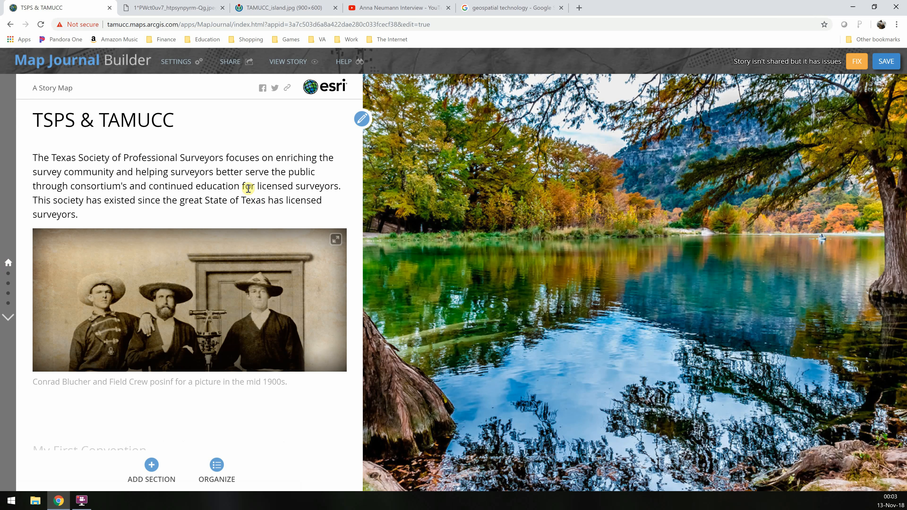
scroll(248, 221, "down", 2)
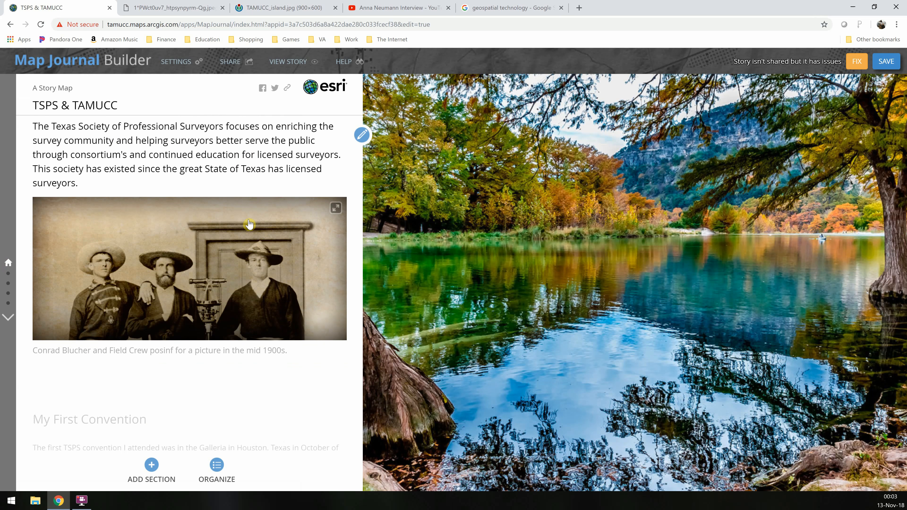
scroll(248, 221, "down", 4)
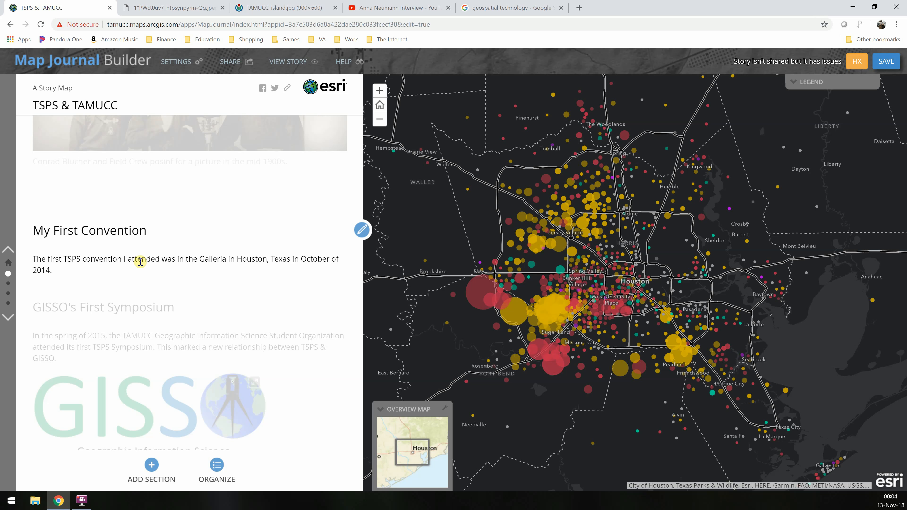
scroll(141, 262, "down", 3)
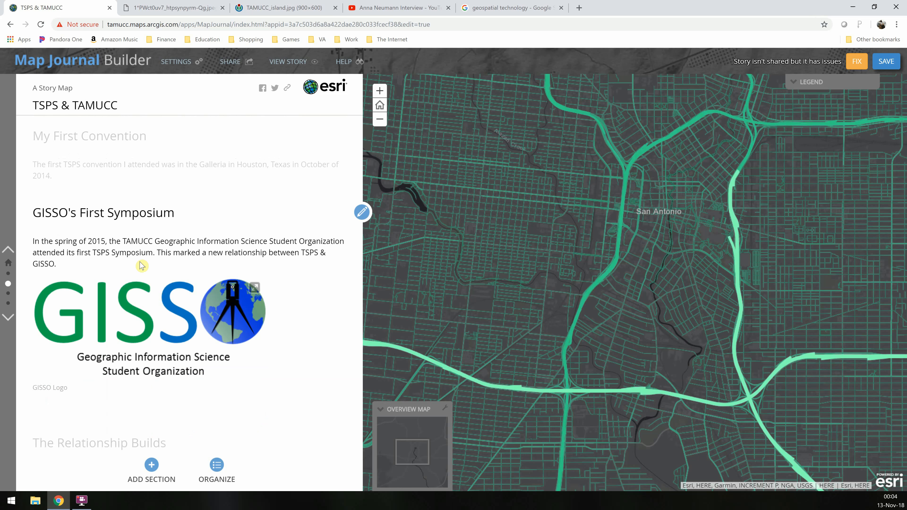
scroll(591, 282, "down", 2)
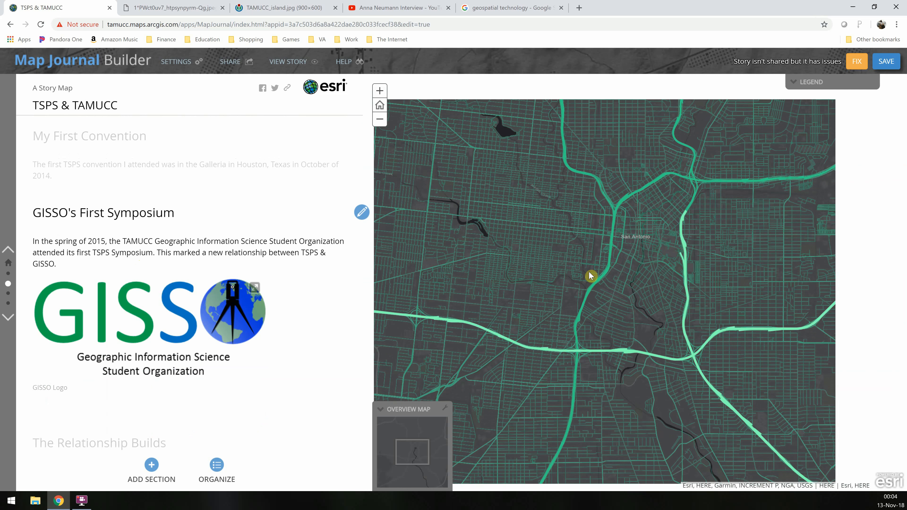
scroll(547, 264, "up", 3)
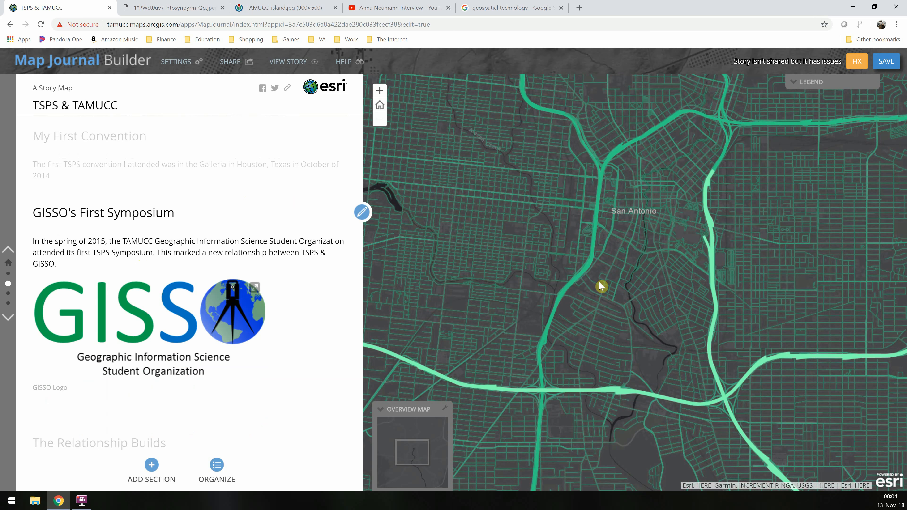
scroll(252, 281, "down", 5)
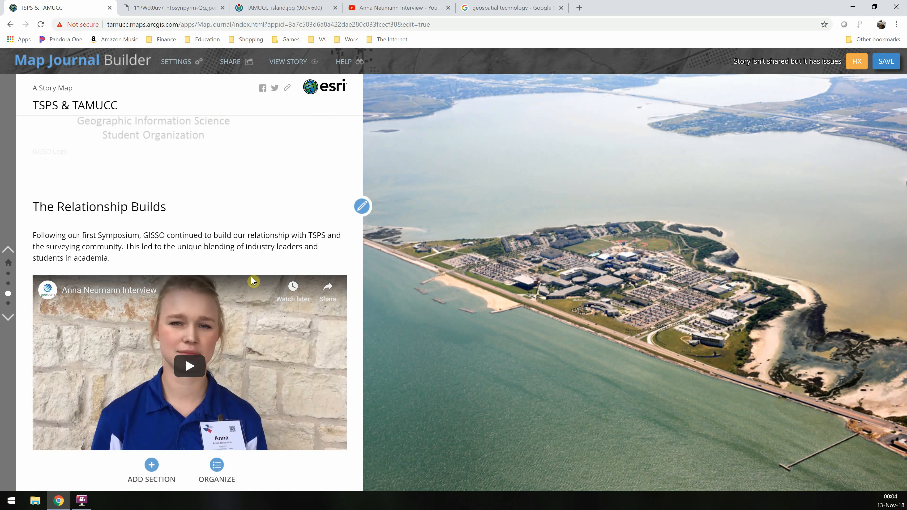
scroll(246, 286, "down", 1)
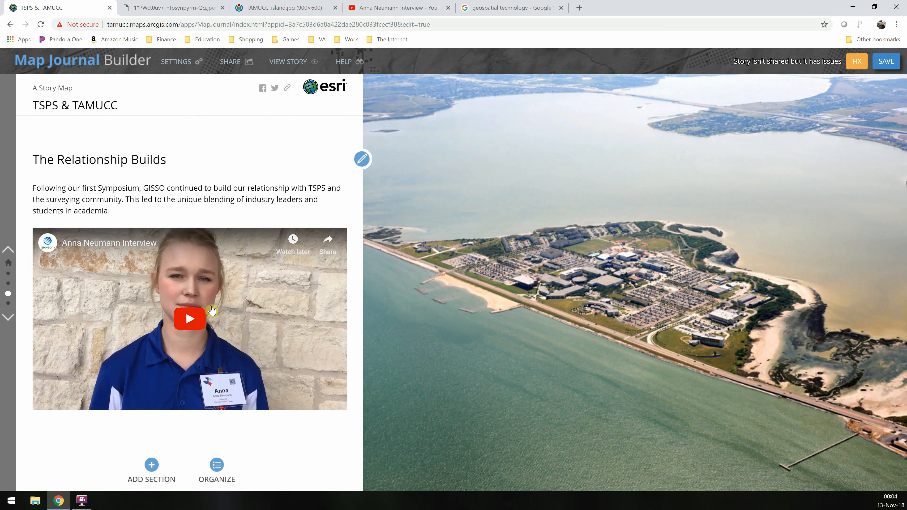
Play the embedded Anna Neumann interview video in The Relationship Builds section, mute it and pause it
left_click(193, 323)
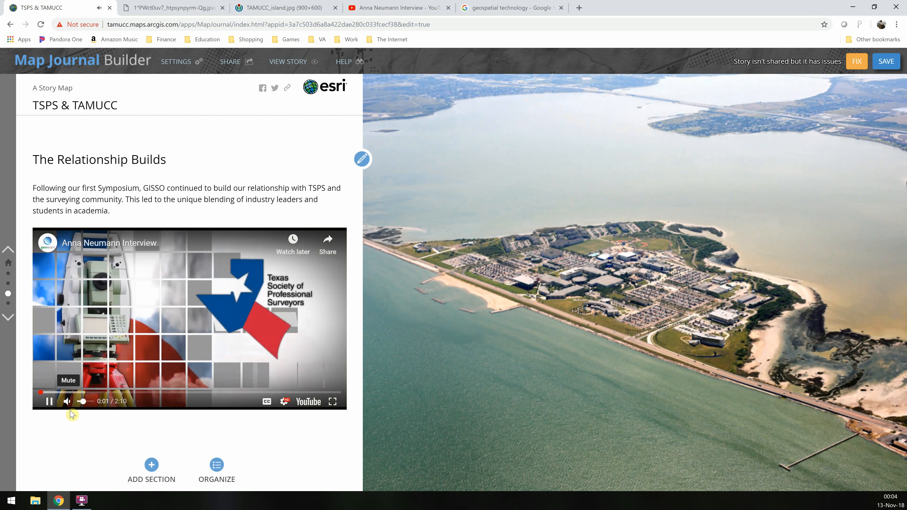
left_click(67, 404)
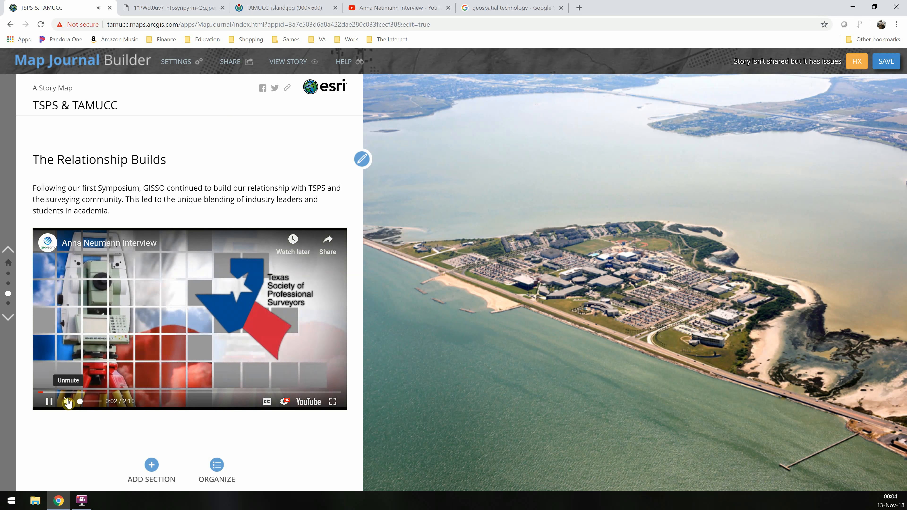
left_click(49, 402)
Scroll through the remaining story sections and browse the embedded Faculty and Staff web page
scroll(210, 182, "down", 4)
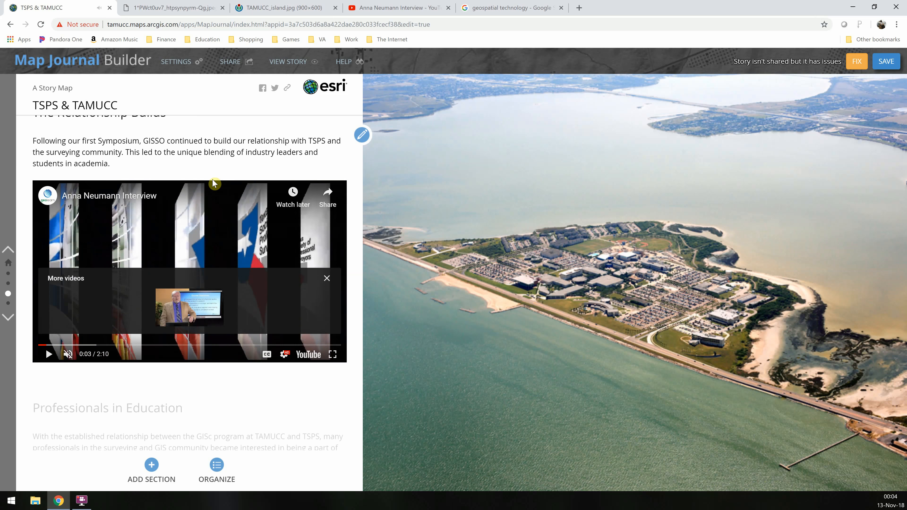
scroll(213, 183, "down", 3)
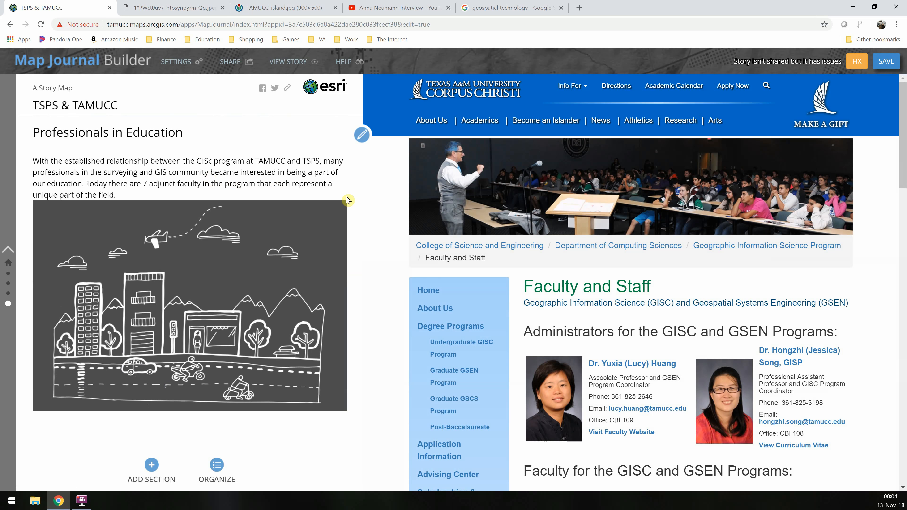
scroll(733, 293, "down", 7)
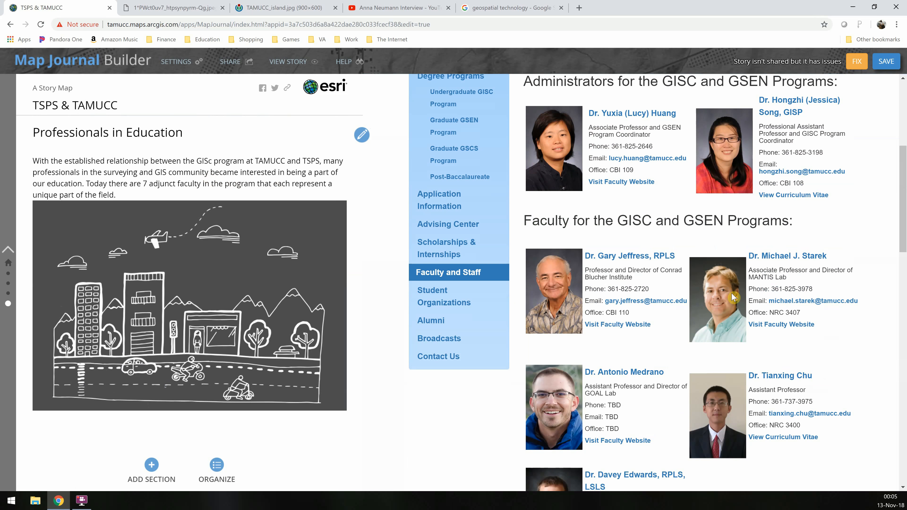
scroll(732, 297, "down", 15)
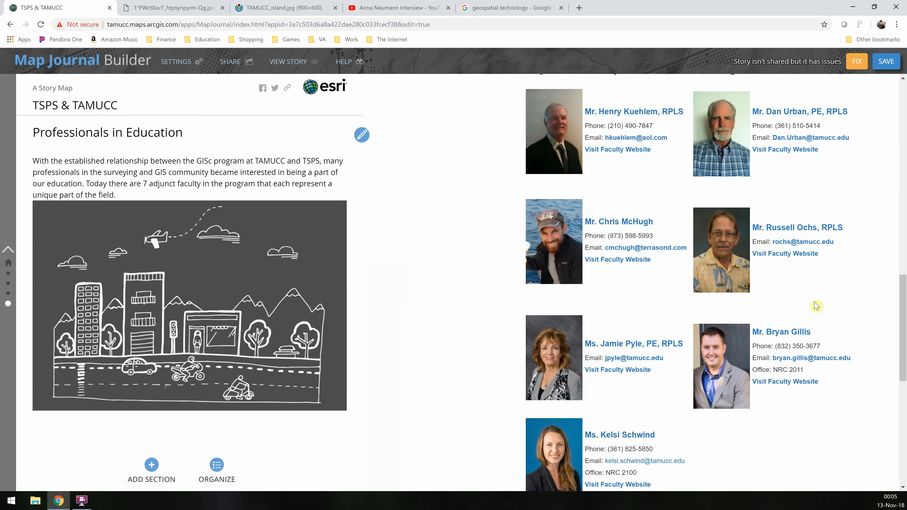
scroll(836, 316, "up", 2)
scroll(836, 316, "down", 6)
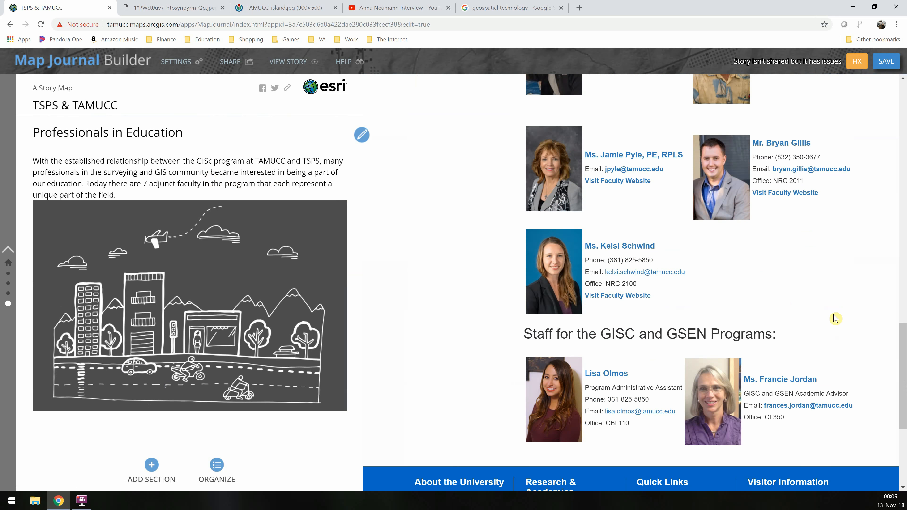
scroll(834, 314, "down", 2)
scroll(832, 309, "up", 12)
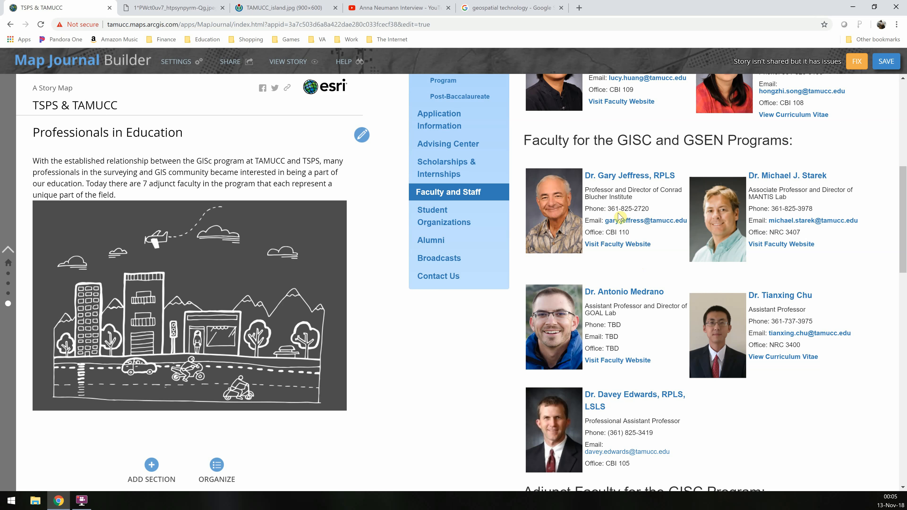
scroll(607, 186, "up", 6)
scroll(607, 170, "up", 2)
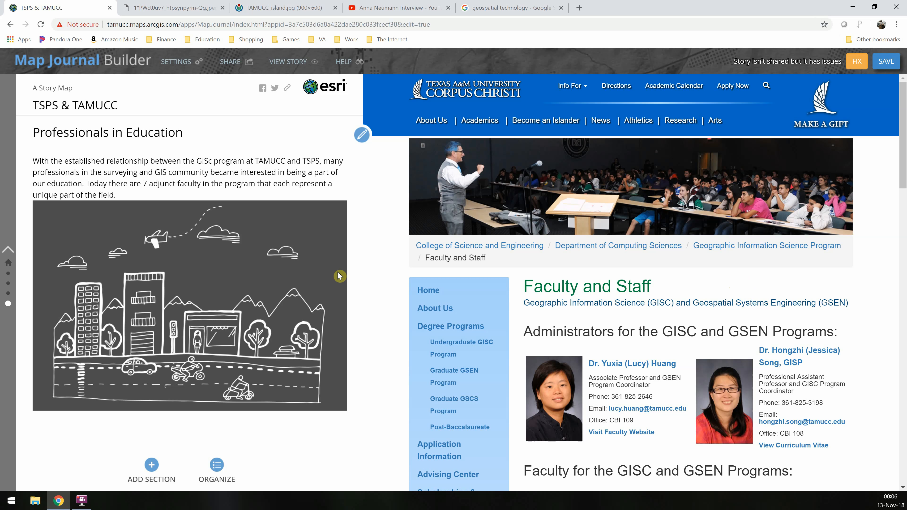
Return to the start of the story and save the story map
scroll(82, 291, "up", 5)
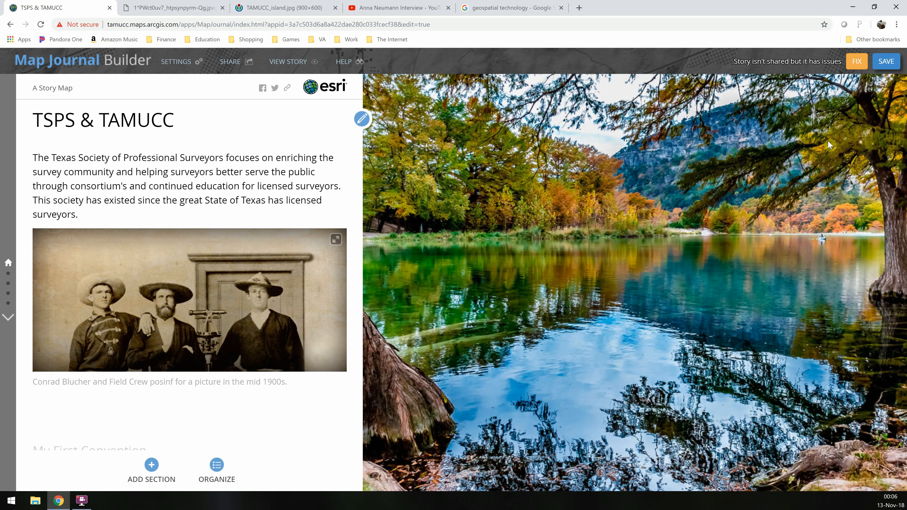
left_click(888, 63)
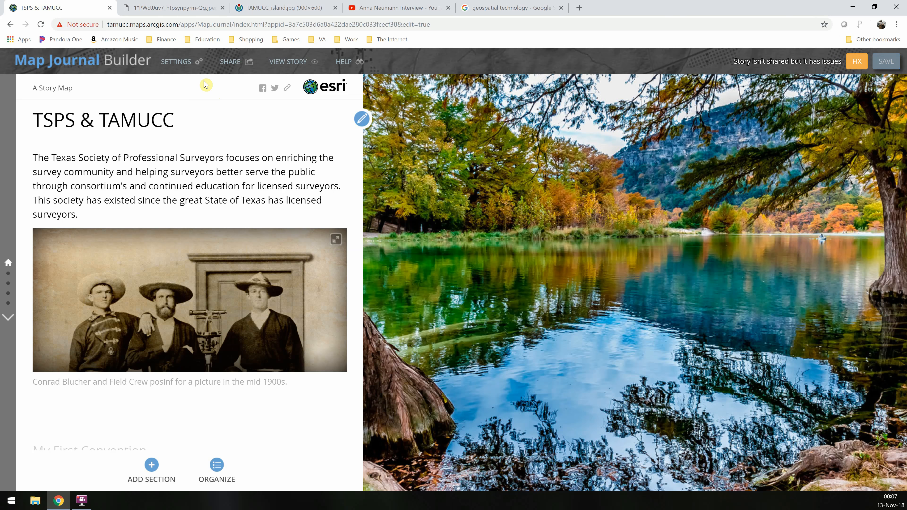
Change the story's layout to Floating Panel in the settings
left_click(188, 67)
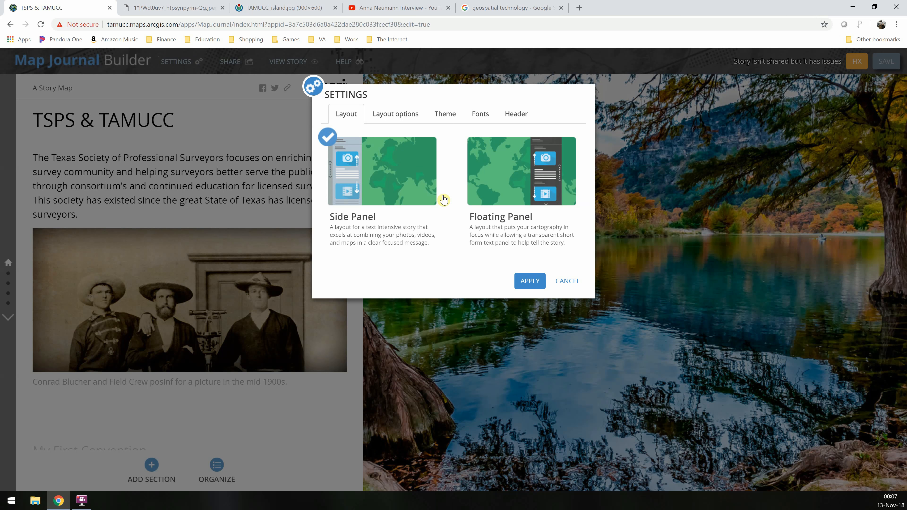
left_click(519, 196)
left_click(529, 281)
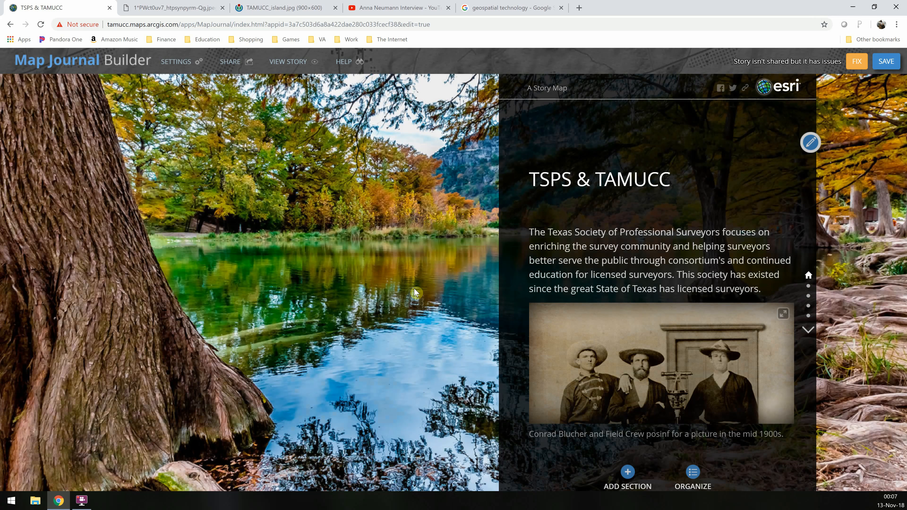
Scroll through the sections to review the floating panel layout, then return to the title section
scroll(678, 239, "down", 2)
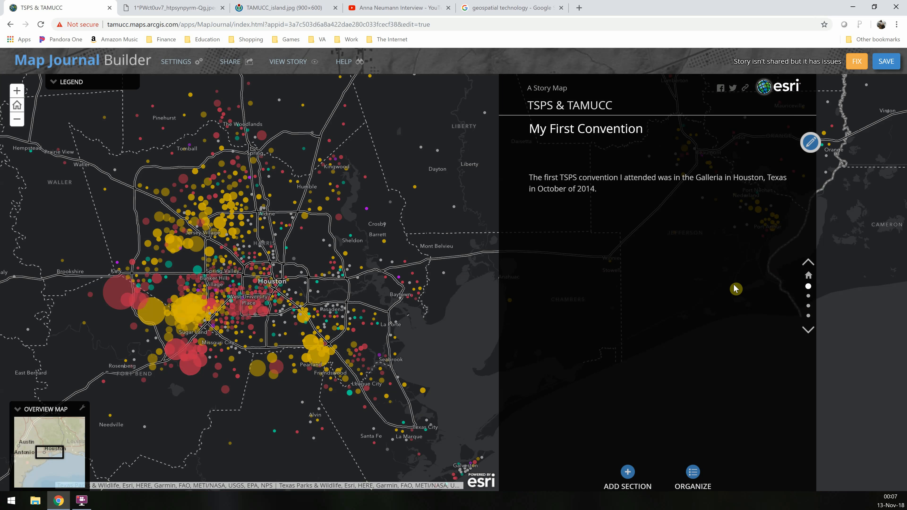
scroll(734, 285, "down", 2)
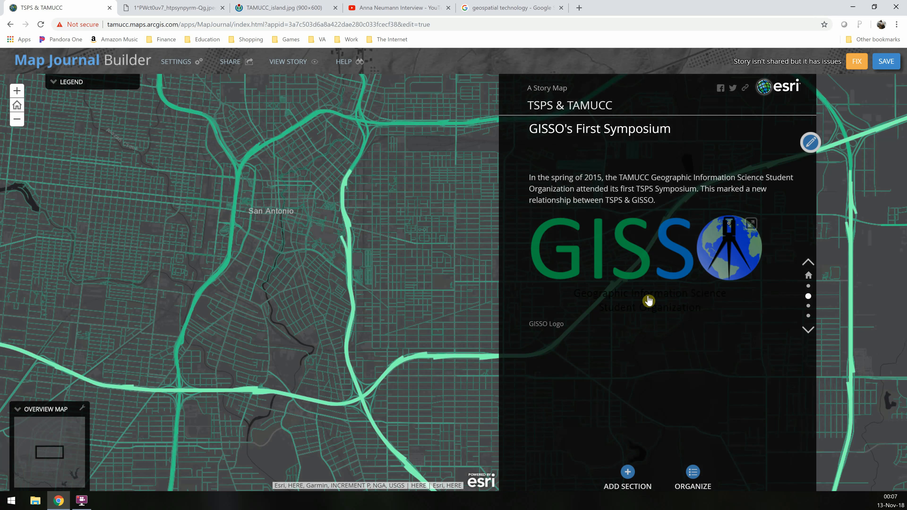
scroll(648, 300, "down", 3)
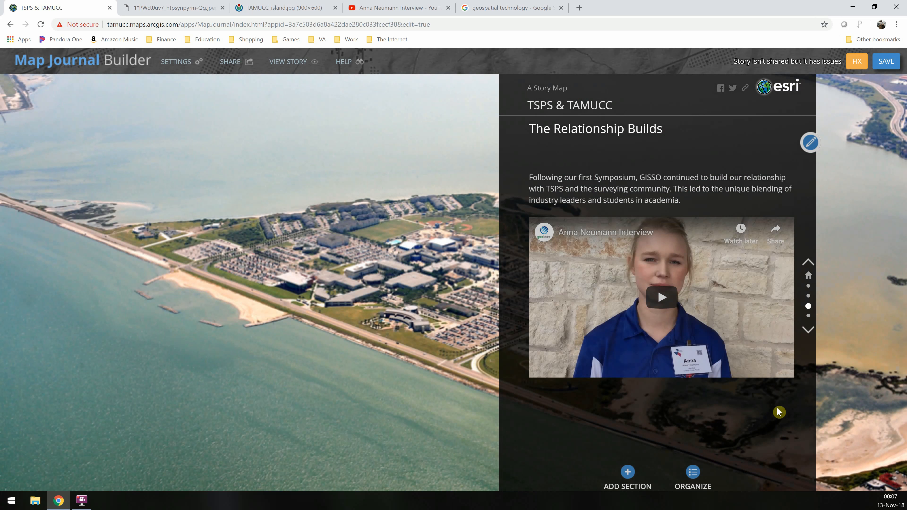
scroll(775, 412, "down", 3)
scroll(779, 391, "up", 6)
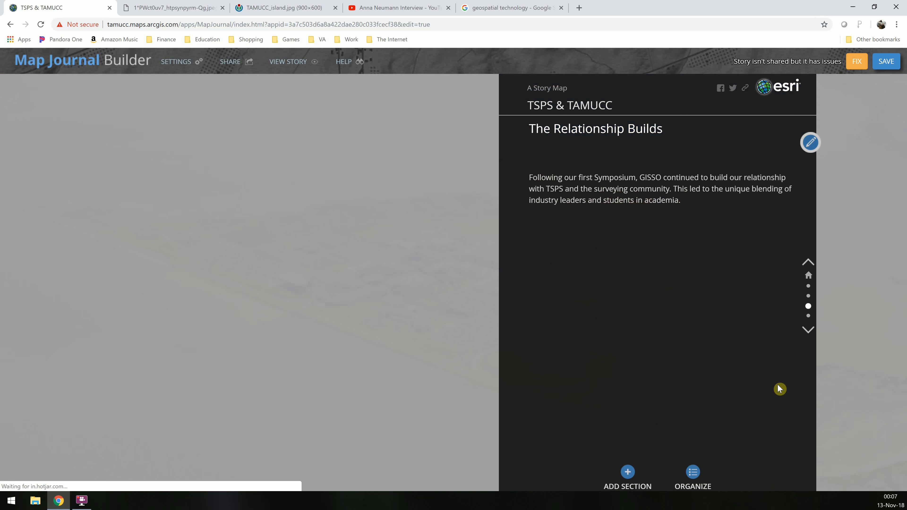
scroll(774, 367, "up", 3)
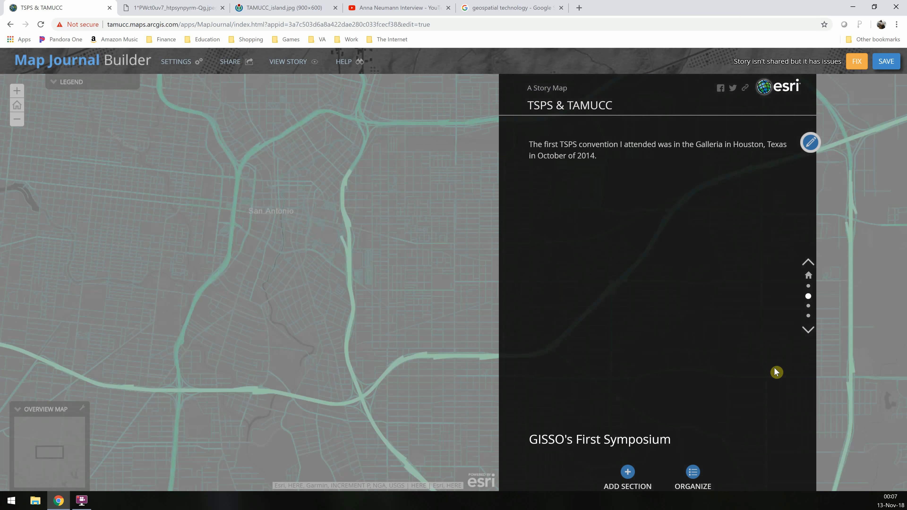
scroll(663, 228, "up", 2)
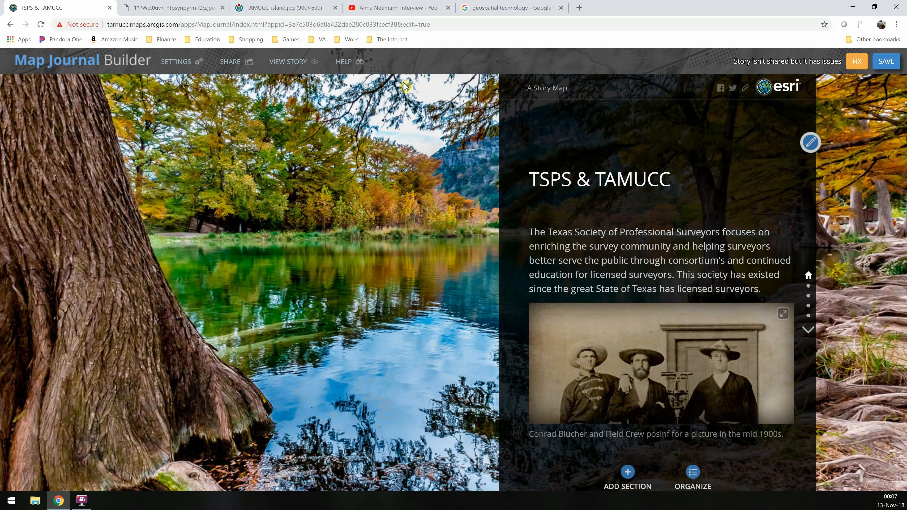
Set the layout options to place the floating panel on the left with a small width
left_click(175, 62)
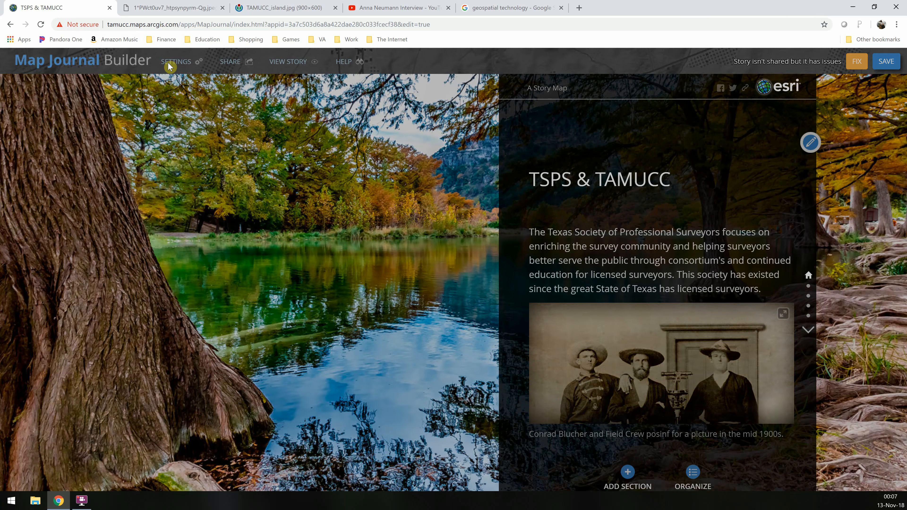
left_click(396, 114)
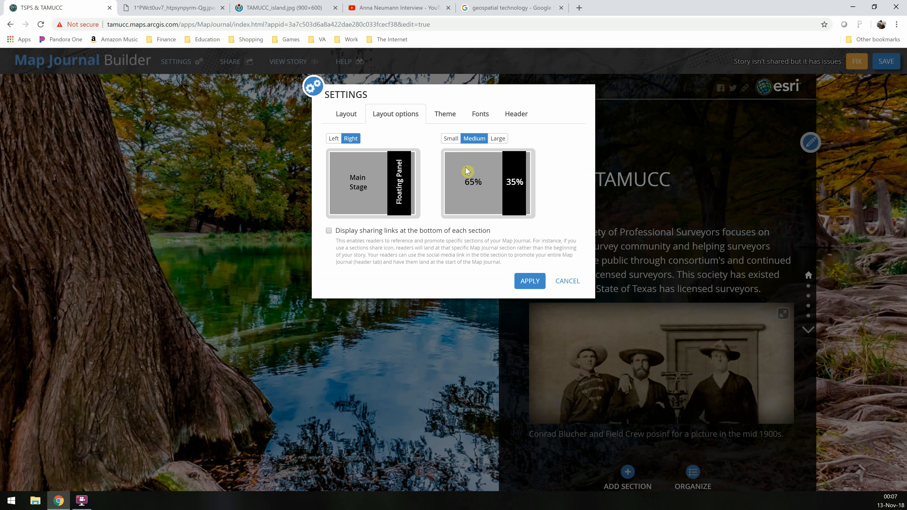
left_click(334, 138)
left_click(450, 138)
left_click(532, 280)
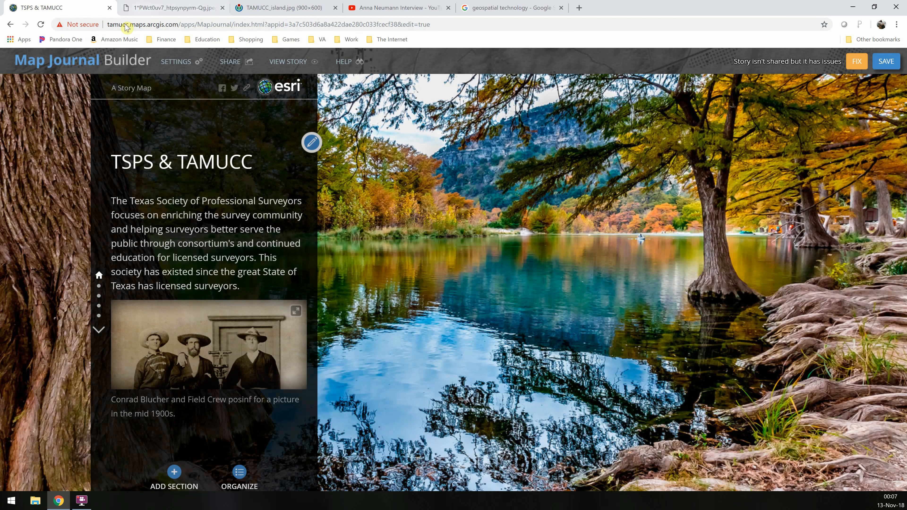
left_click(184, 64)
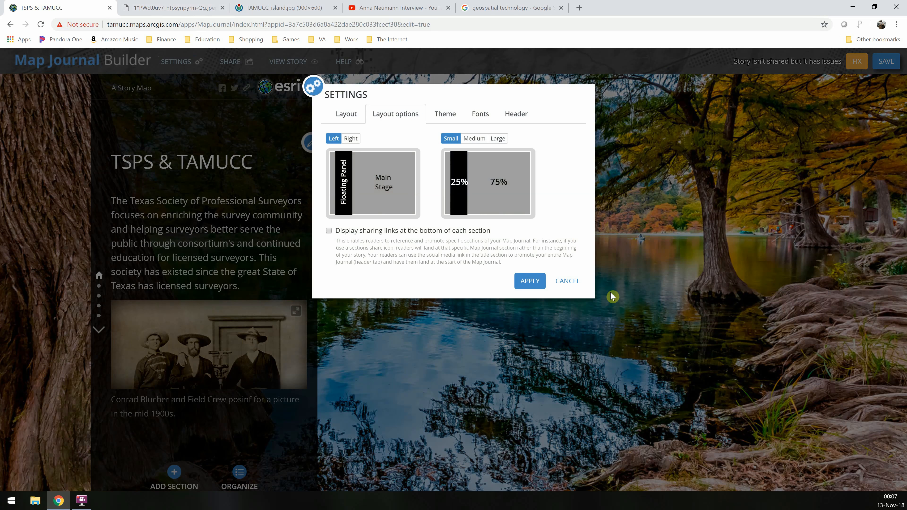
left_click(569, 283)
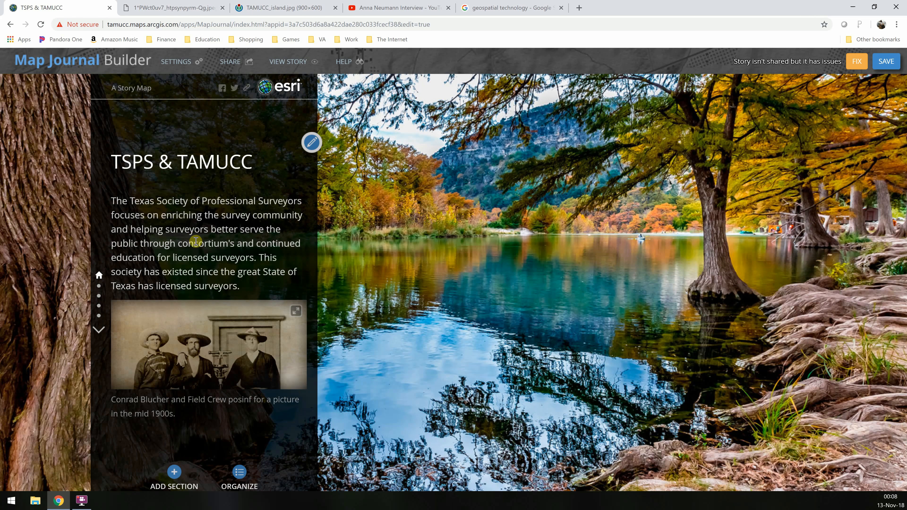
scroll(195, 241, "down", 3)
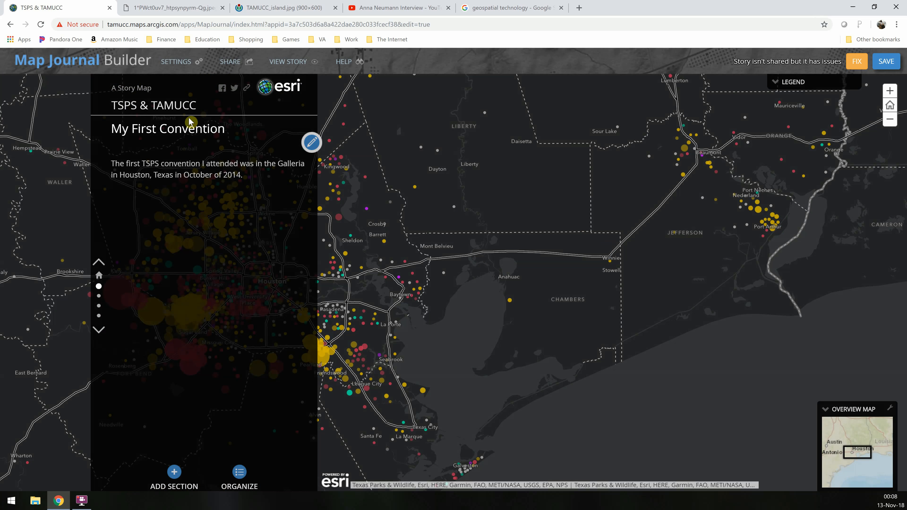
Switch the floating panel story to the light theme
left_click(178, 62)
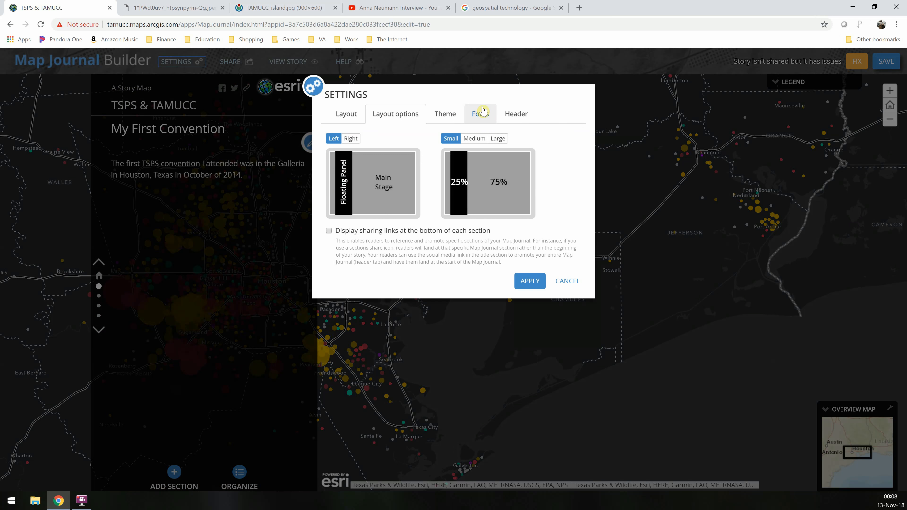
left_click(445, 114)
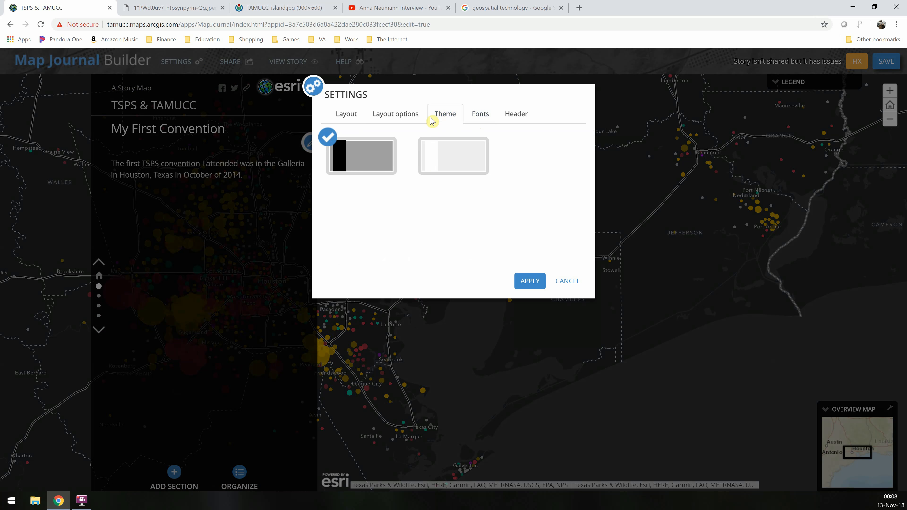
left_click(436, 151)
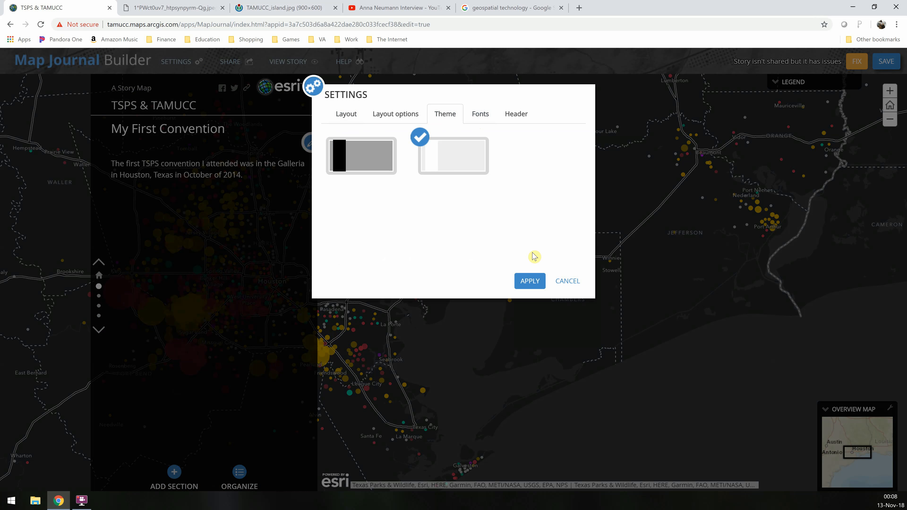
left_click(530, 281)
Switch the layout back to Side Panel and apply the light blue theme
scroll(251, 268, "down", 3)
scroll(251, 267, "down", 3)
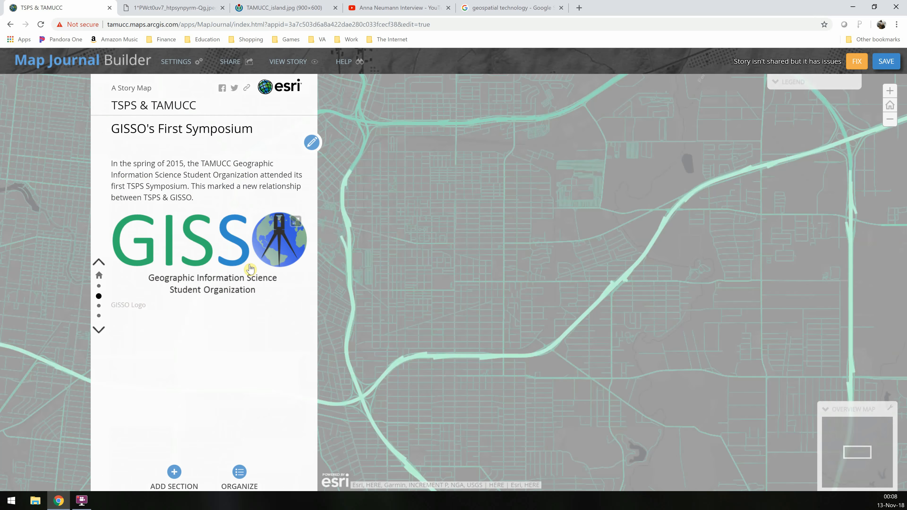
left_click(173, 68)
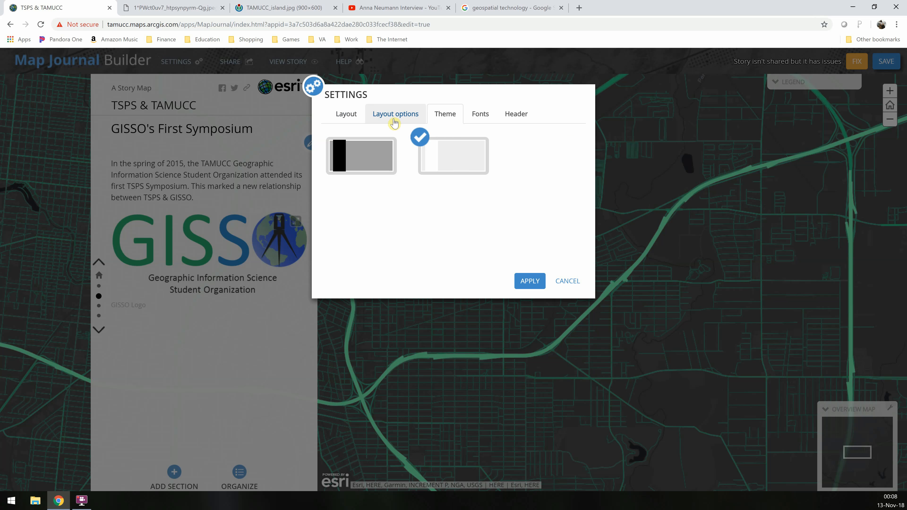
left_click(347, 114)
left_click(422, 201)
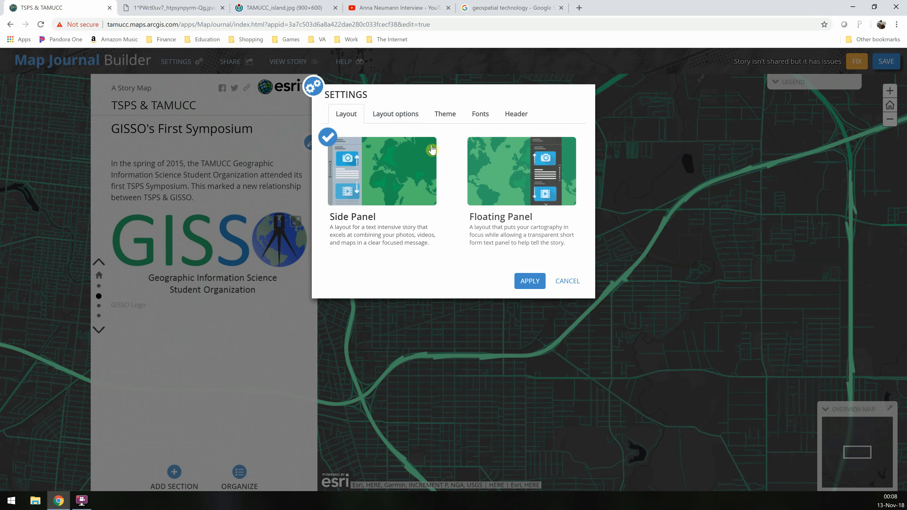
left_click(445, 113)
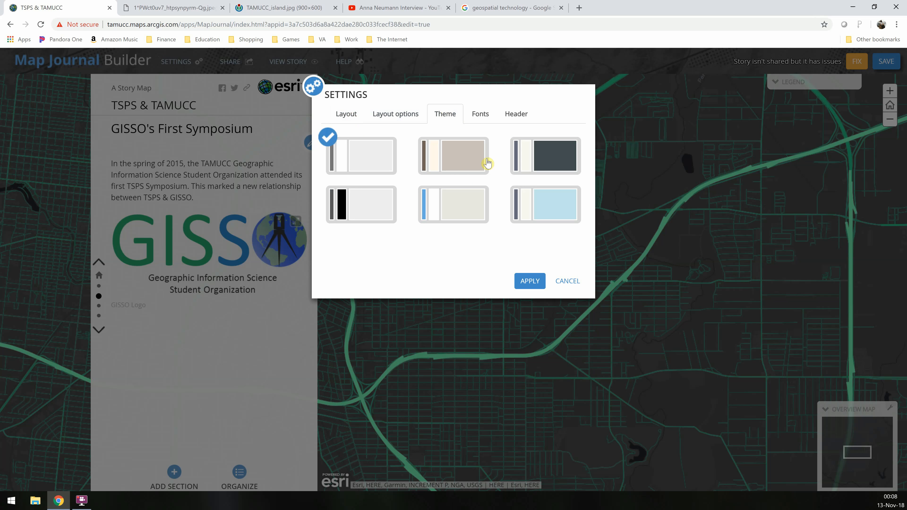
left_click(522, 209)
left_click(530, 281)
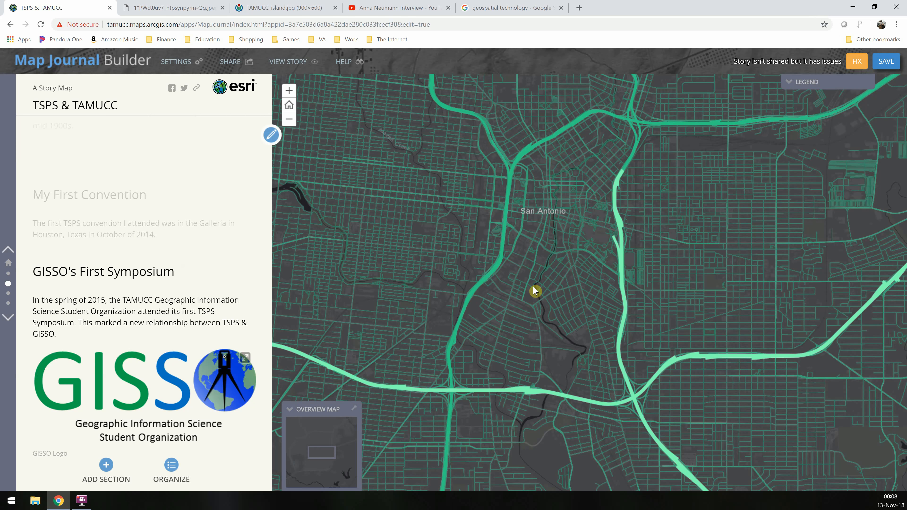
scroll(166, 229, "down", 3)
scroll(166, 229, "down", 2)
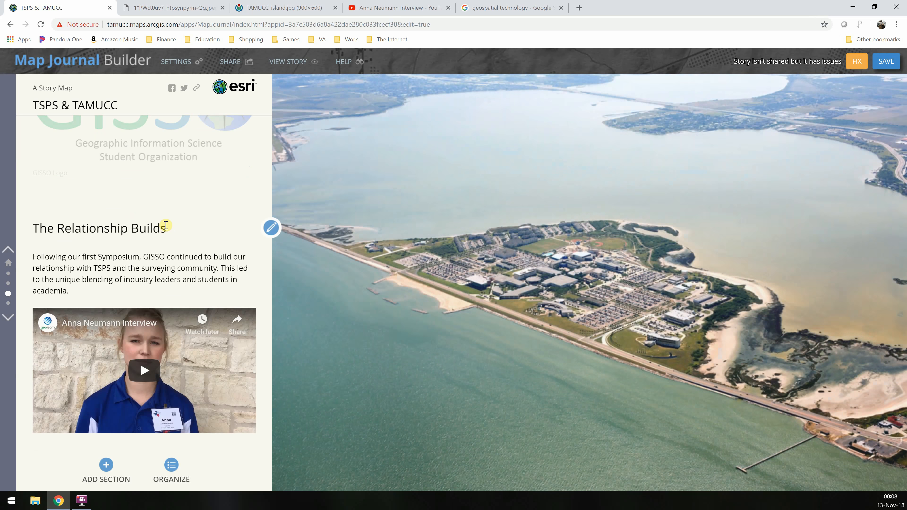
Set both the section title and section content fonts to Times New Roman in the story settings
left_click(198, 62)
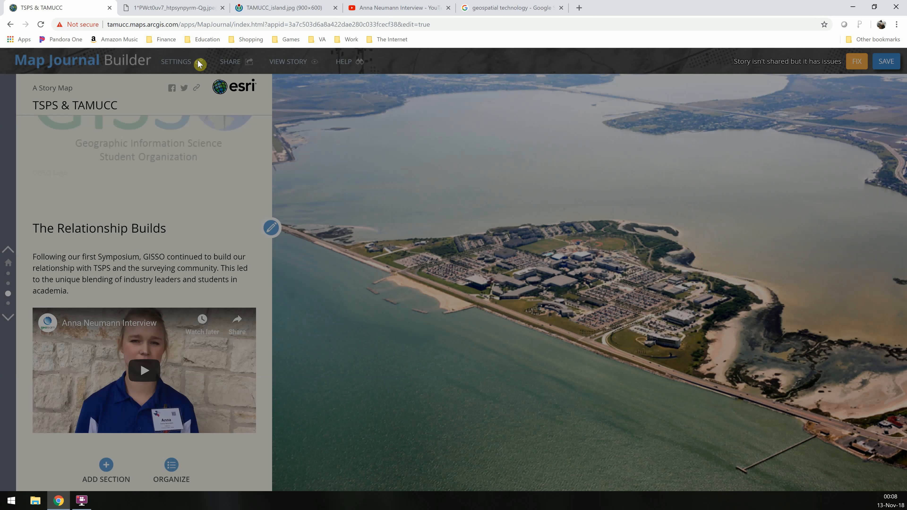
left_click(480, 122)
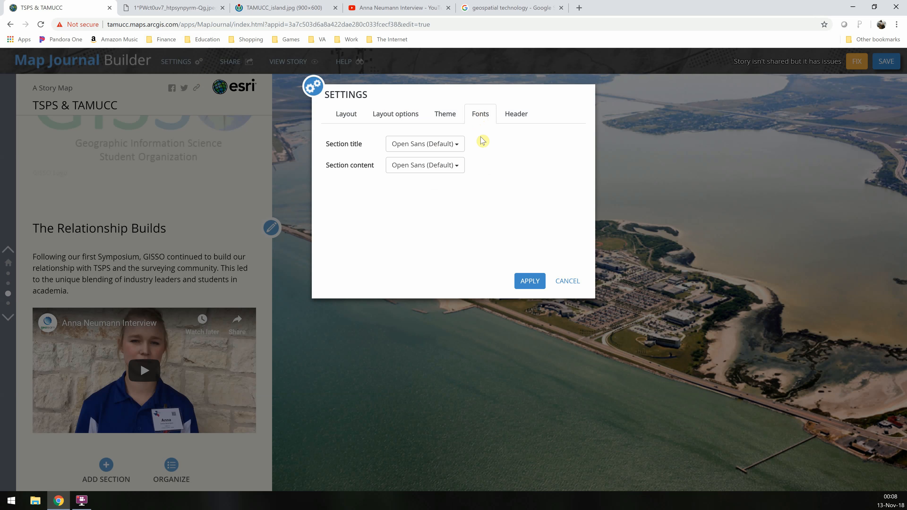
left_click(457, 150)
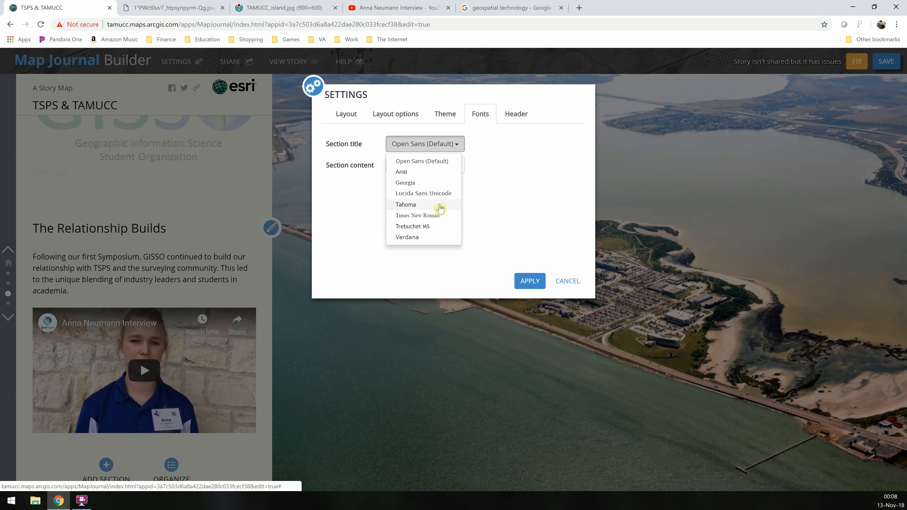
left_click(440, 225)
left_click(449, 170)
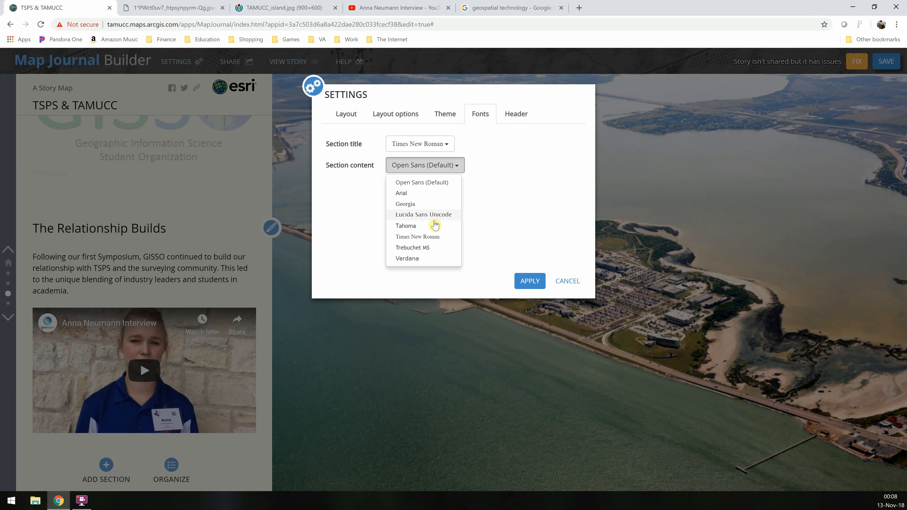
left_click(432, 238)
left_click(528, 281)
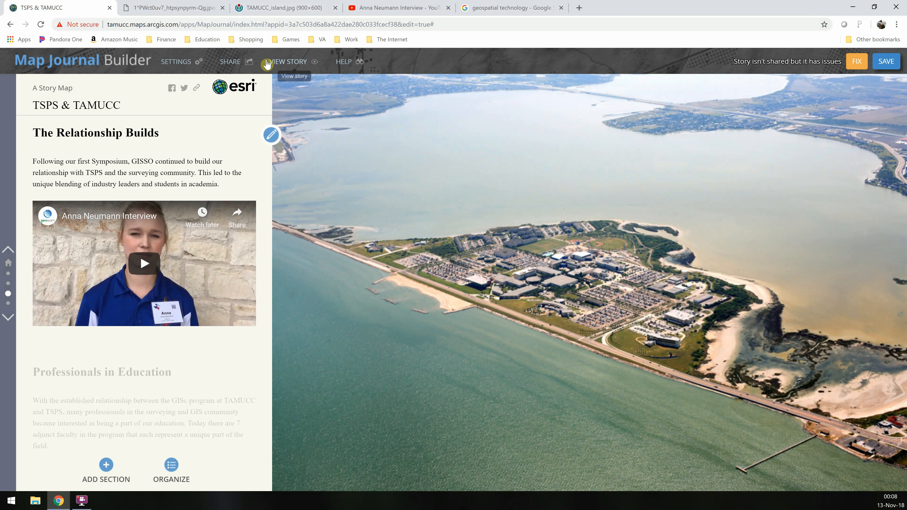
Review the header settings for logo, tagline and link, apply them, and save the story
left_click(170, 68)
left_click(504, 117)
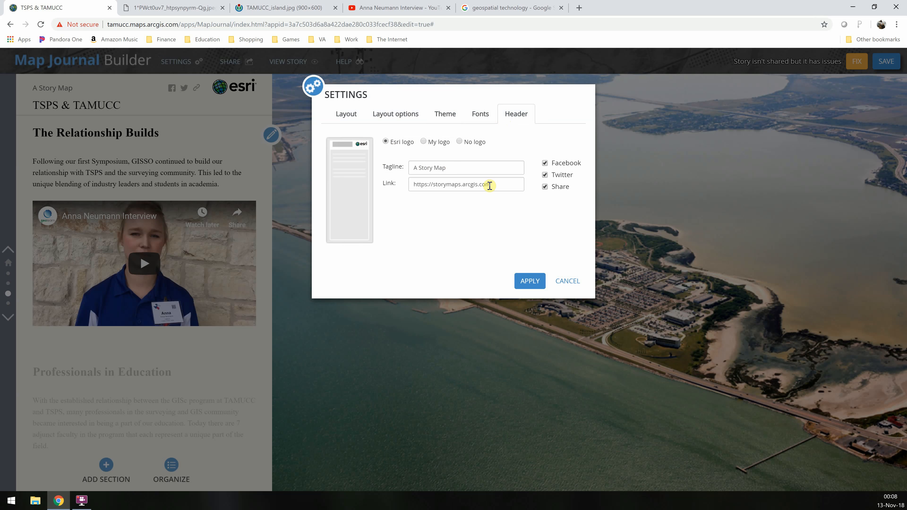
left_click(509, 182)
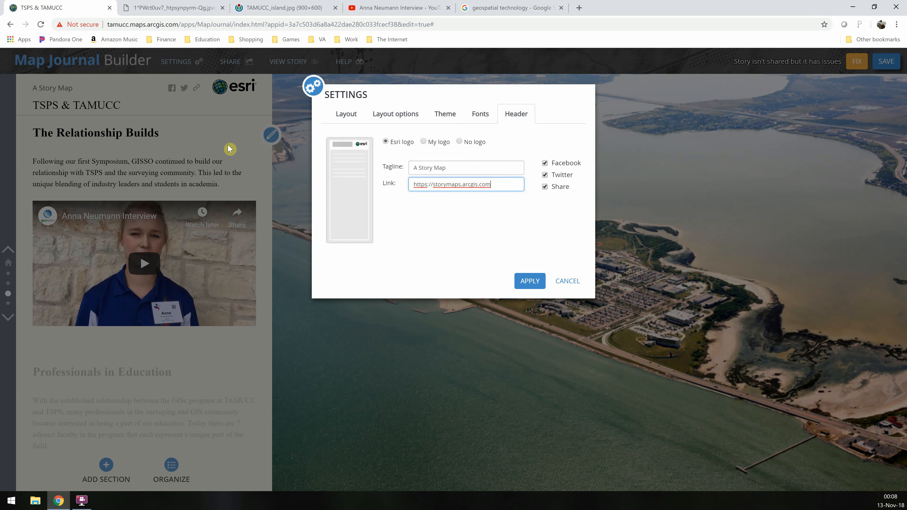
left_click(530, 281)
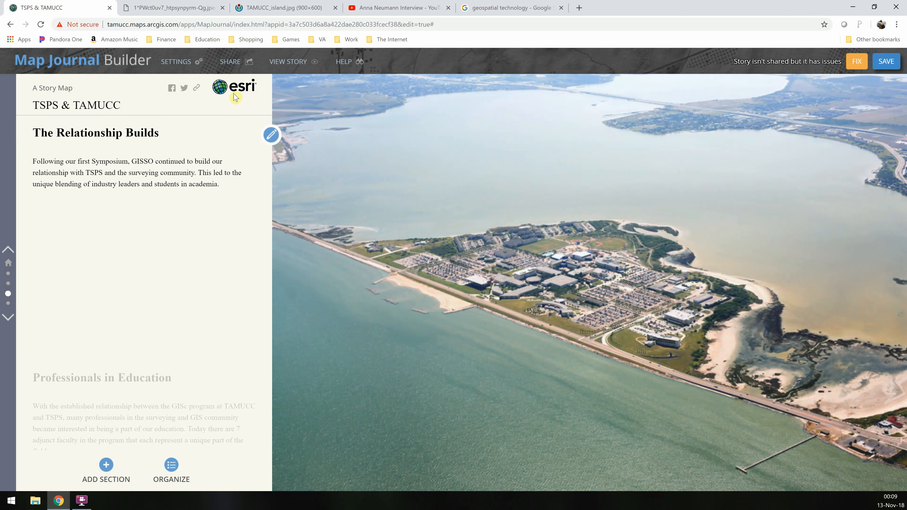
left_click(884, 64)
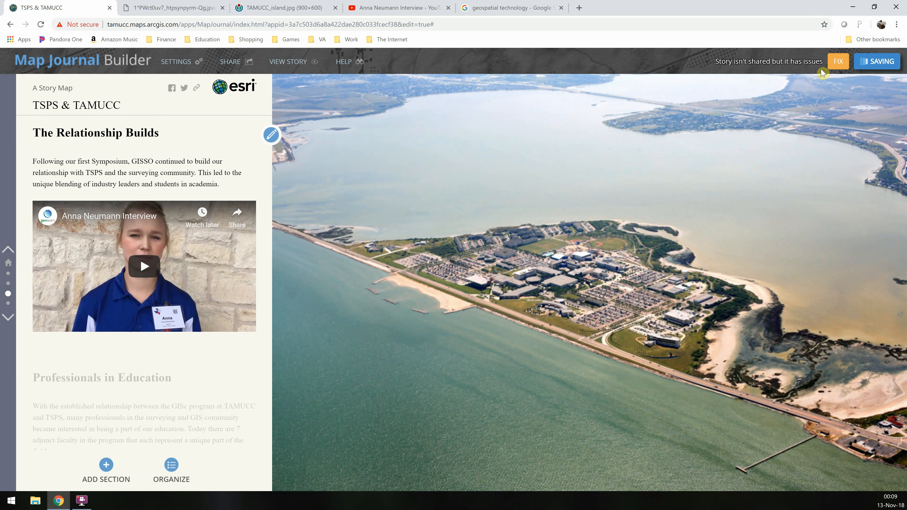
Open the story's issue list and inspect the fix details for the inaccessible NorthAmericaRoadspeed layer, then close it
left_click(835, 62)
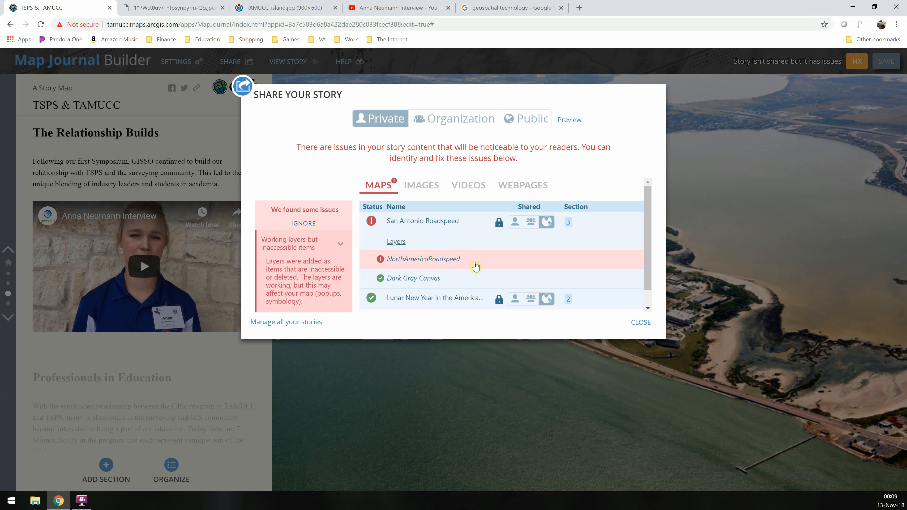
scroll(475, 266, "down", 1)
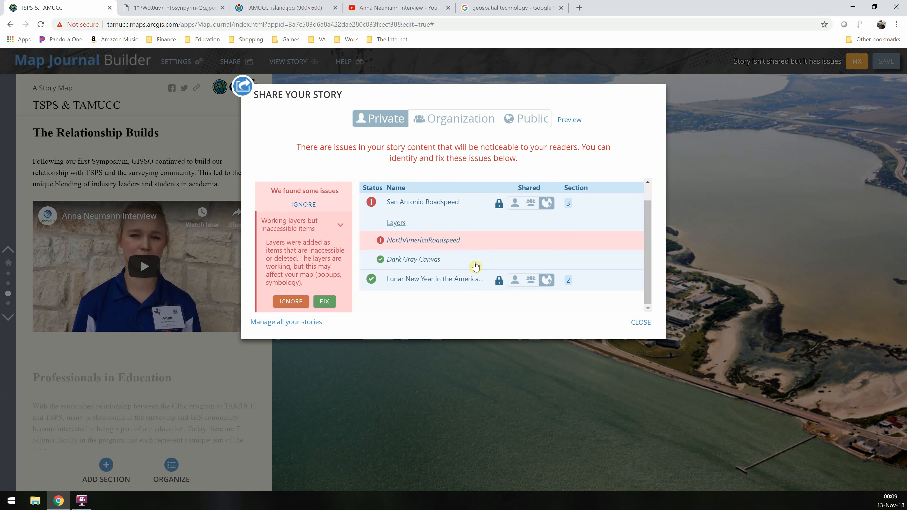
left_click(326, 303)
scroll(418, 270, "down", 1)
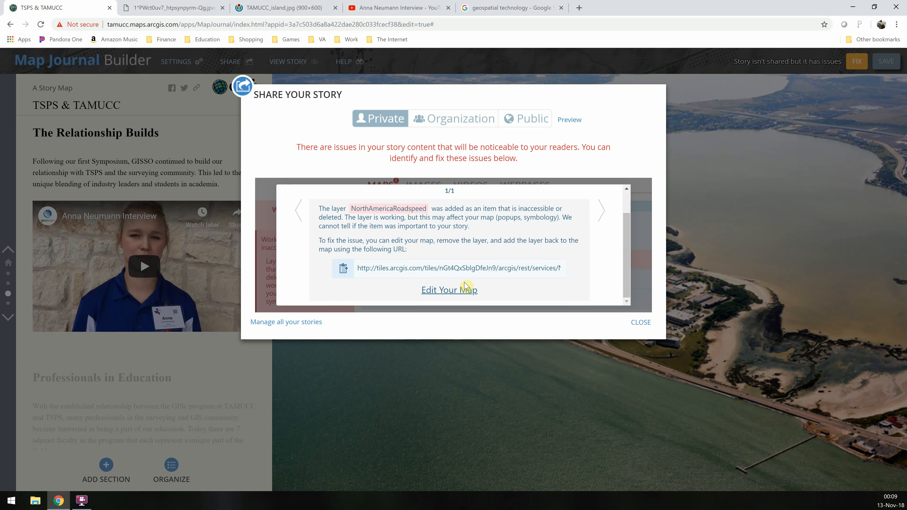
left_click(635, 323)
left_click(645, 327)
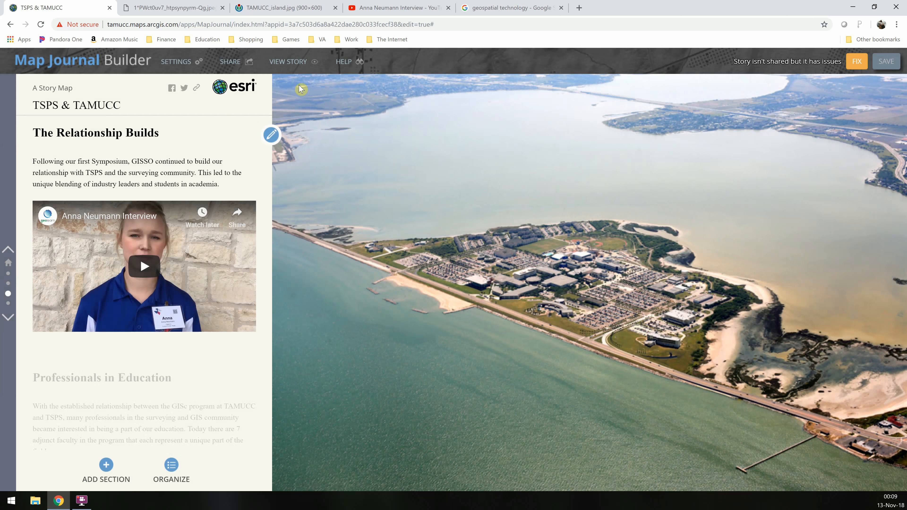
Open the San Antonio Roadspeed map from the issue details and save it as a copy
left_click(242, 86)
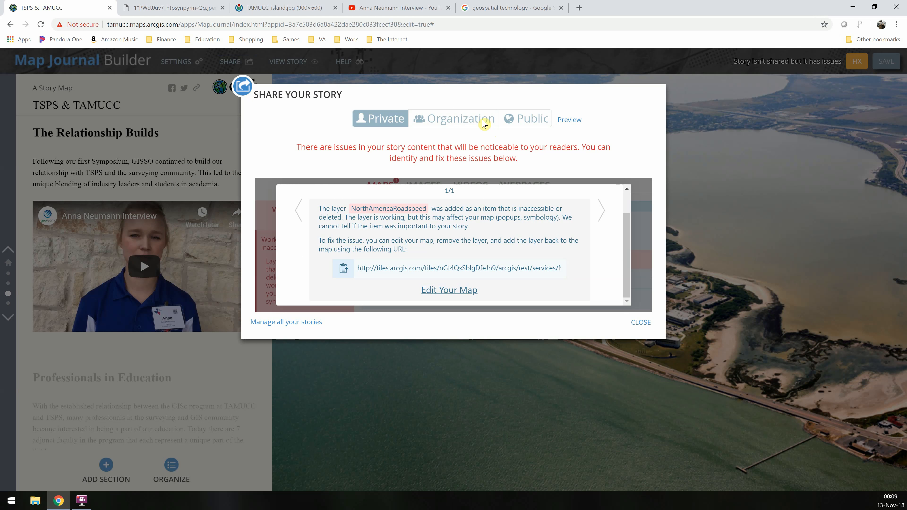
left_click(450, 290)
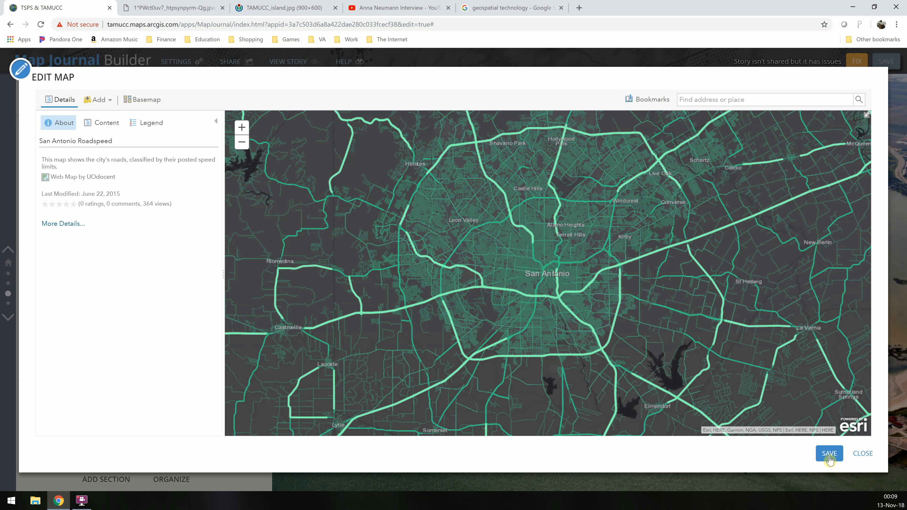
scroll(548, 292, "up", 1)
scroll(568, 288, "up", 2)
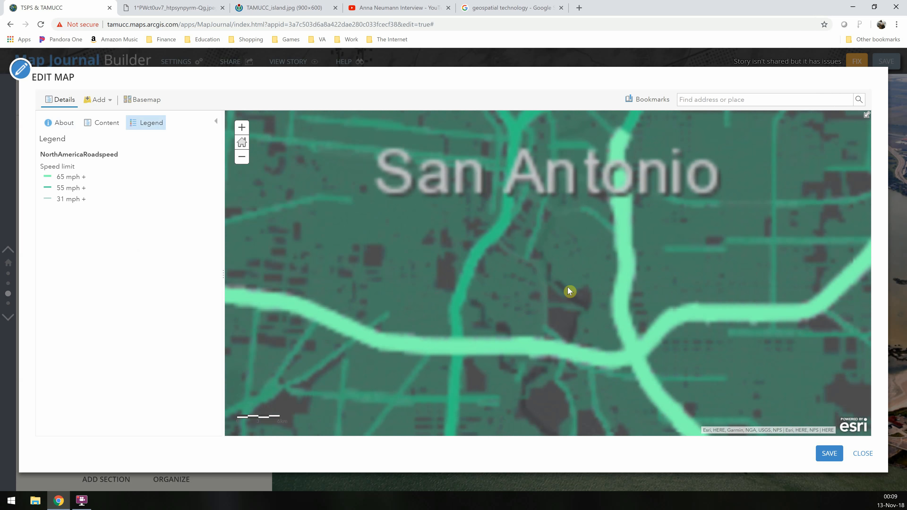
left_click(823, 458)
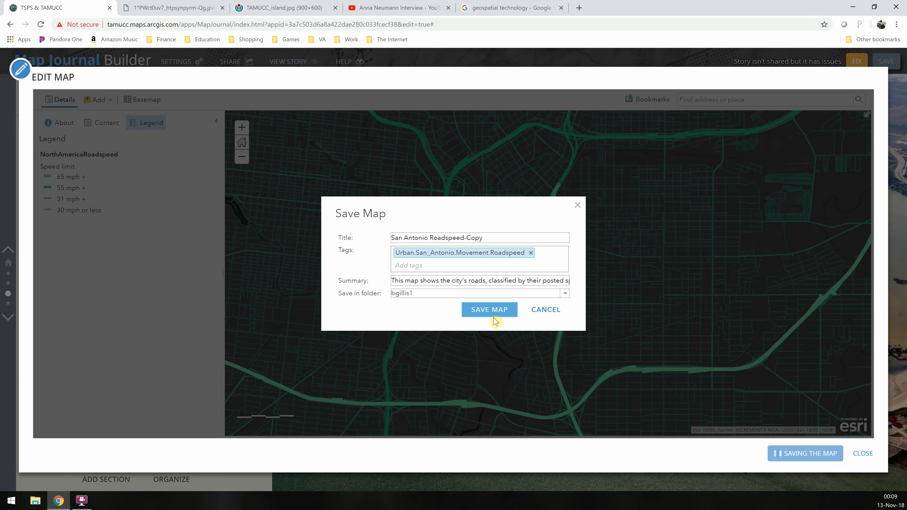
left_click(494, 313)
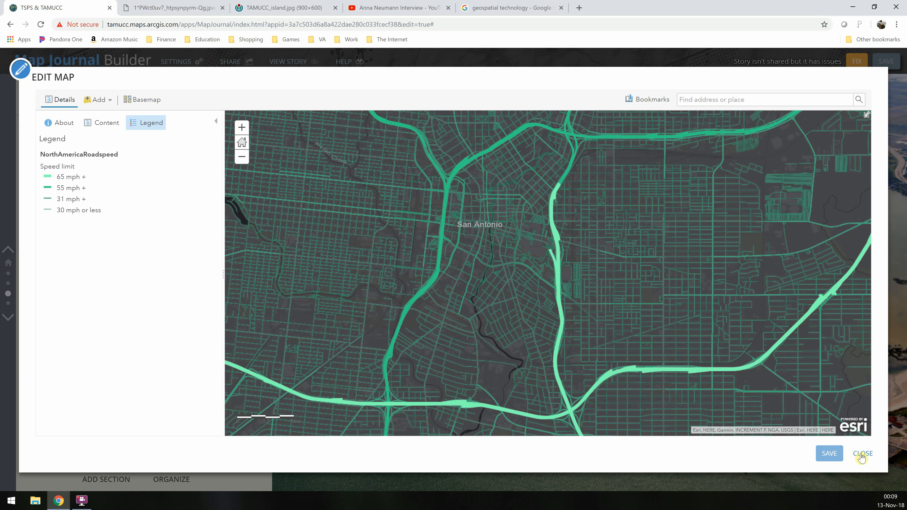
left_click(861, 454)
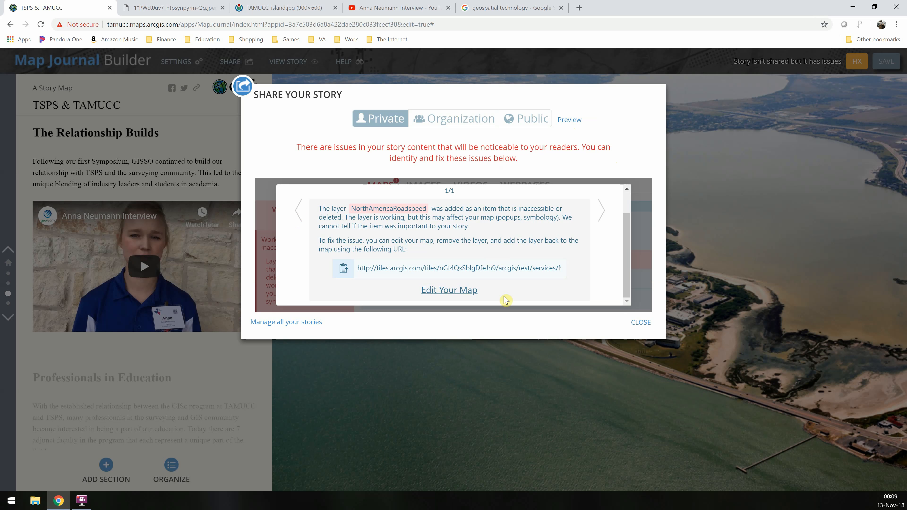
Copy the NorthAmericaRoadspeed service URL, then remove that layer from the map in the map editor
left_click(476, 272)
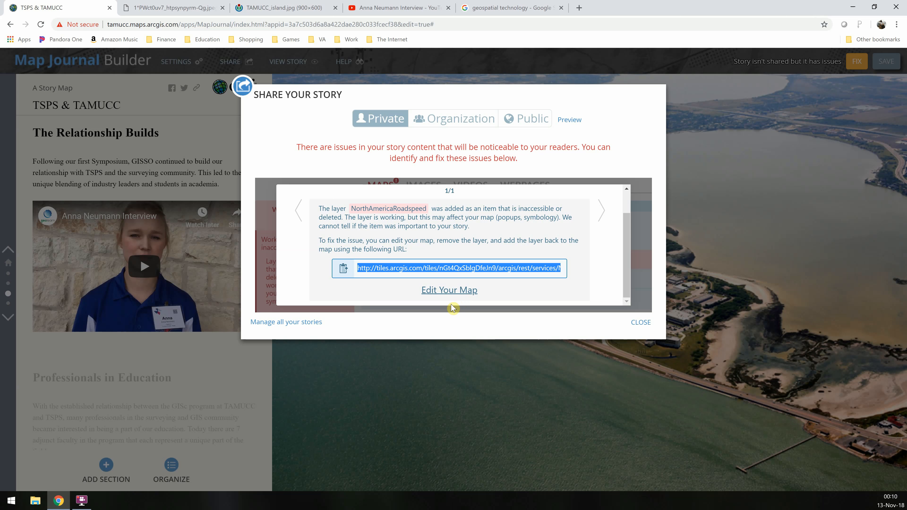
left_click(451, 290)
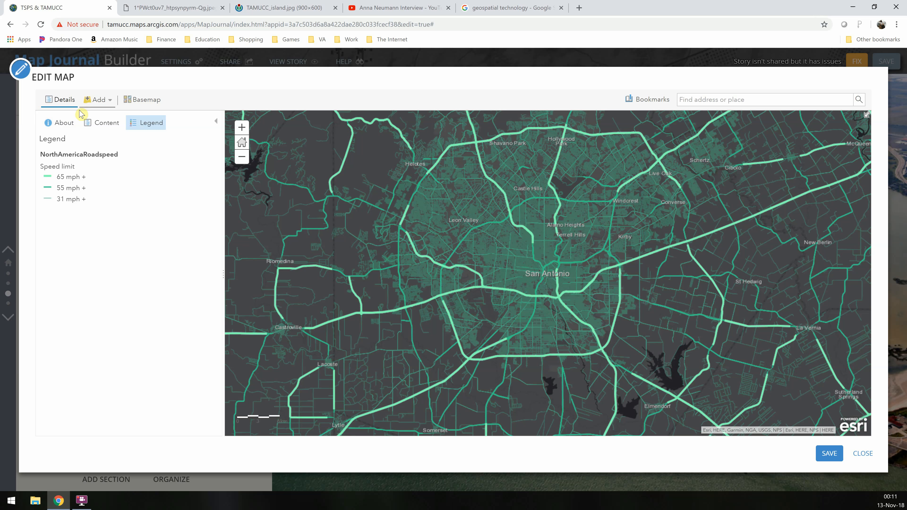
left_click(100, 125)
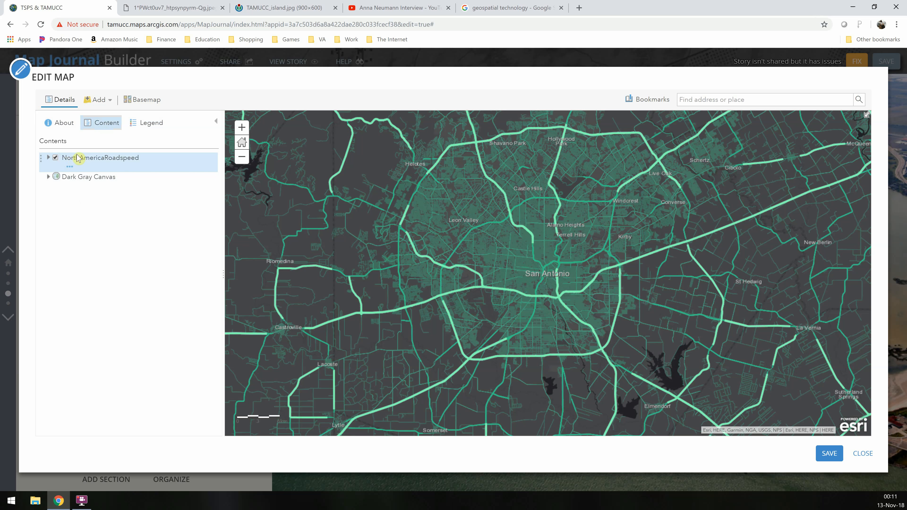
left_click(55, 158)
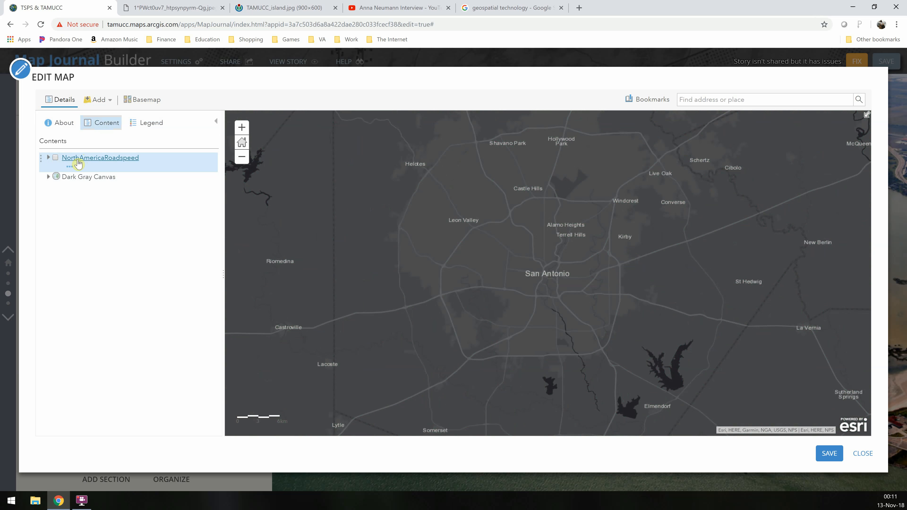
left_click(69, 167)
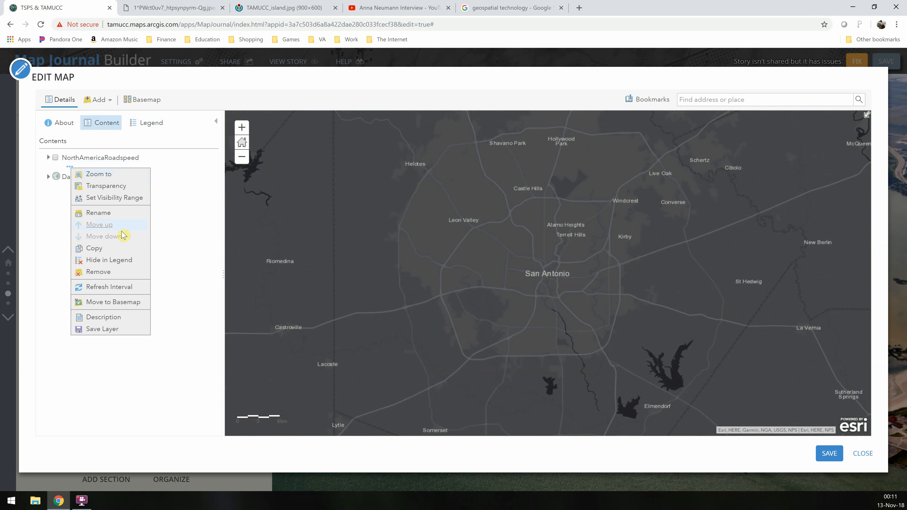
left_click(113, 277)
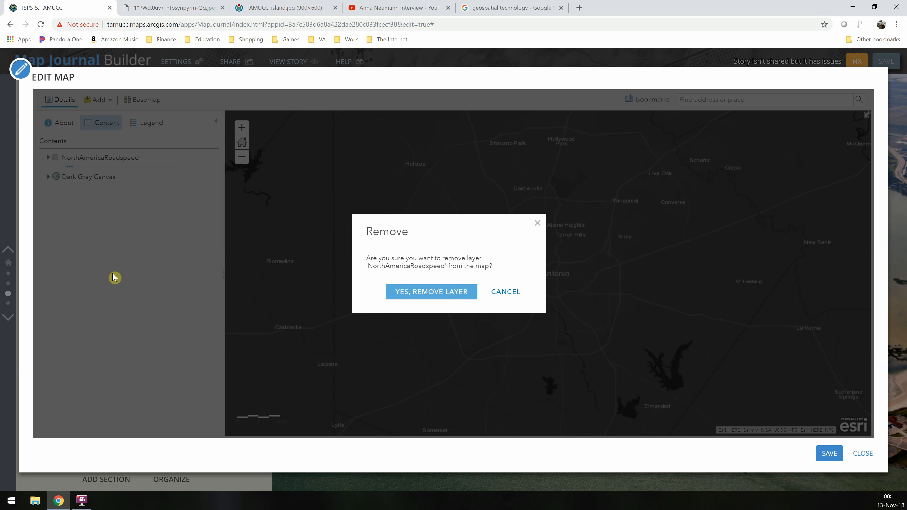
left_click(453, 294)
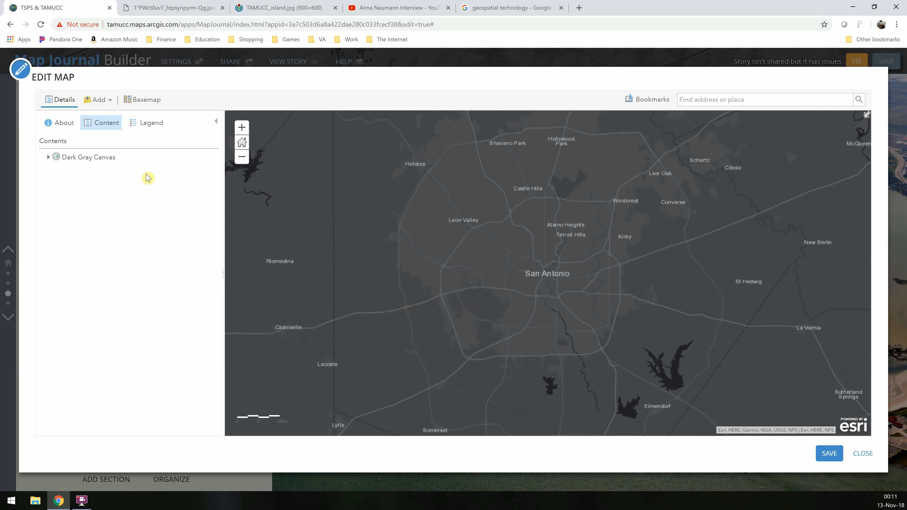
Add the NorthAmericaRoadspeed layer back from the web using the copied ArcGIS Server service URL
left_click(96, 99)
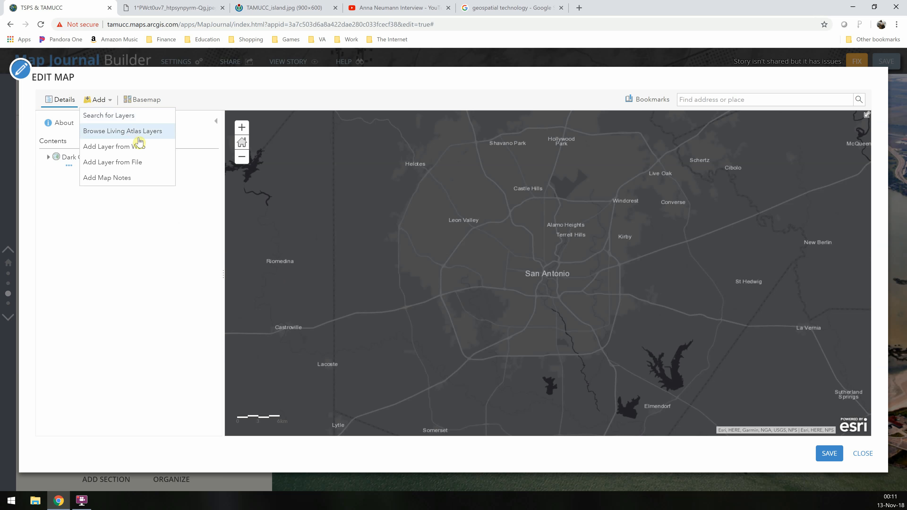
left_click(149, 154)
left_click(424, 258)
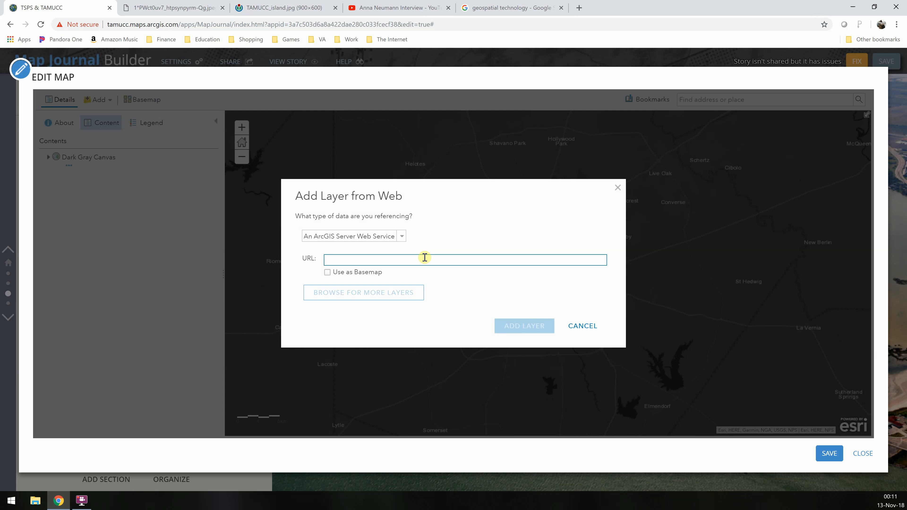
type("https://tiles.arcgis.com/tiles/nGt4QxSblqDfeJn9/arcgis/rest/services/NorthAmericaRoadspeed/MapServer")
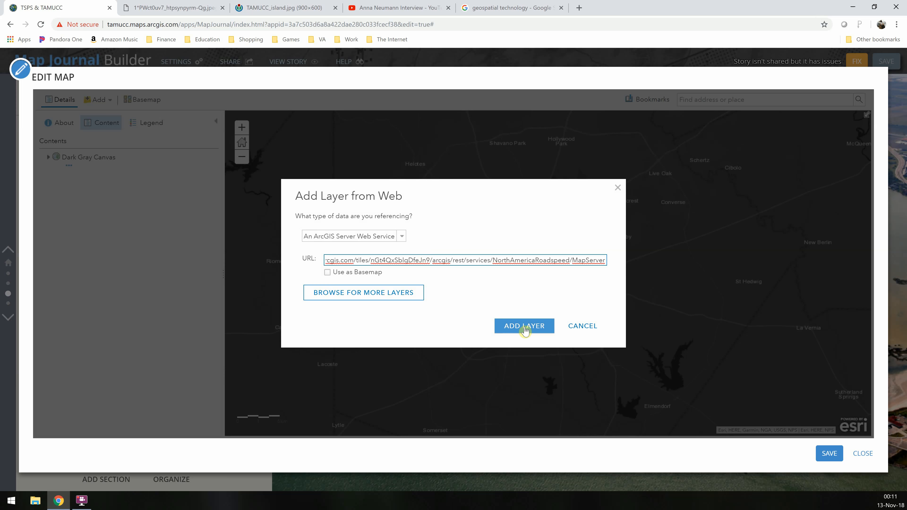
left_click(524, 327)
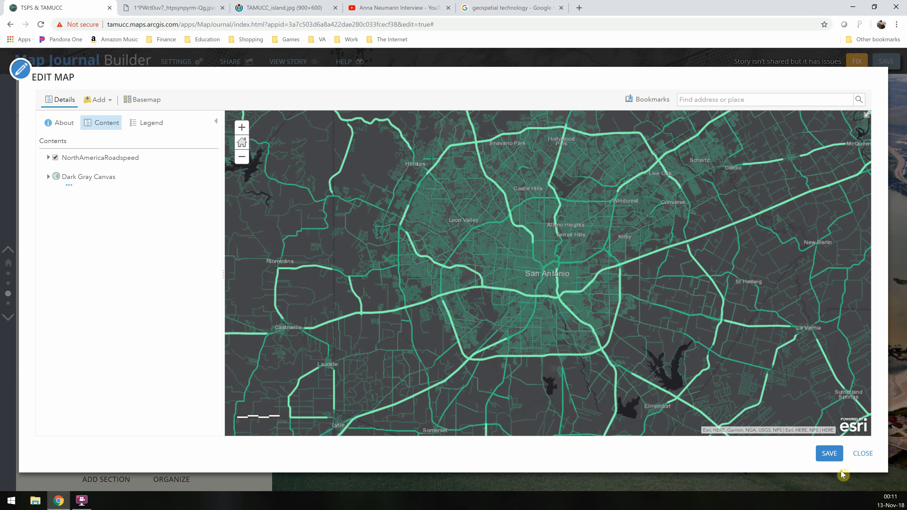
Save the map and close both the map editor and the sharing dialog
left_click(821, 460)
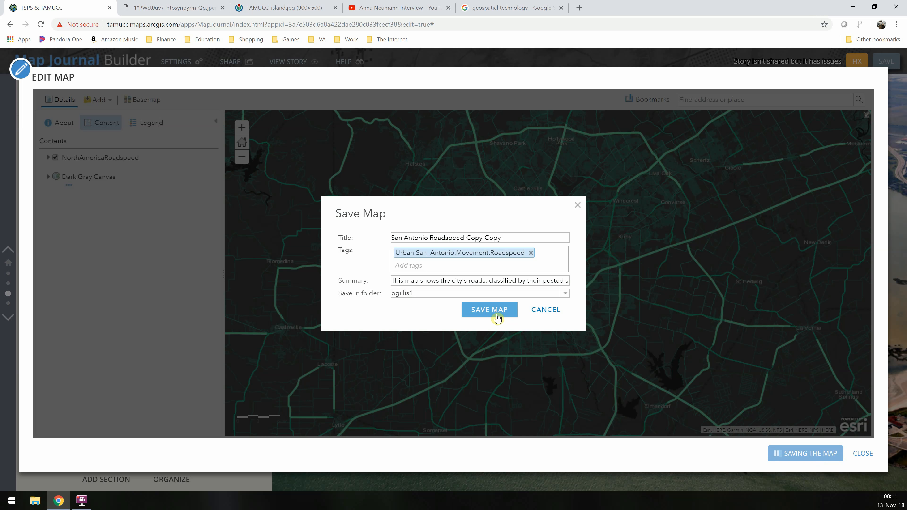
left_click(498, 316)
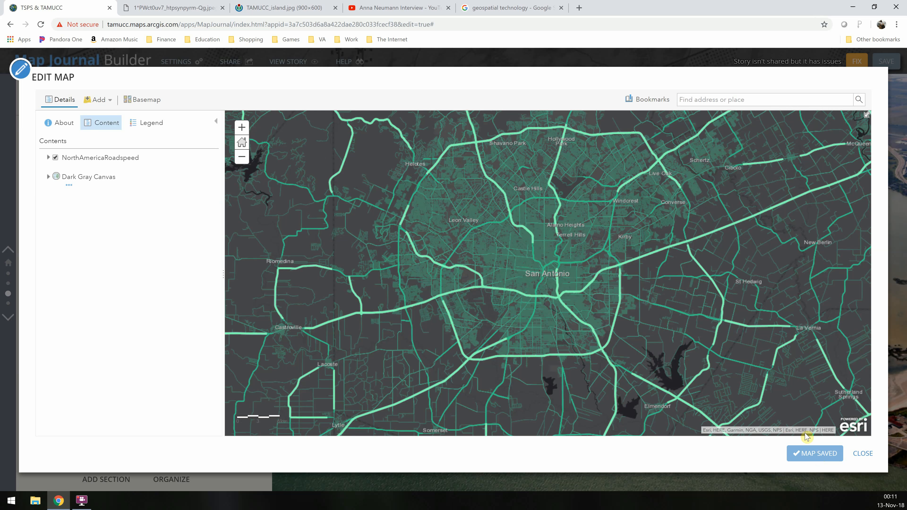
left_click(861, 454)
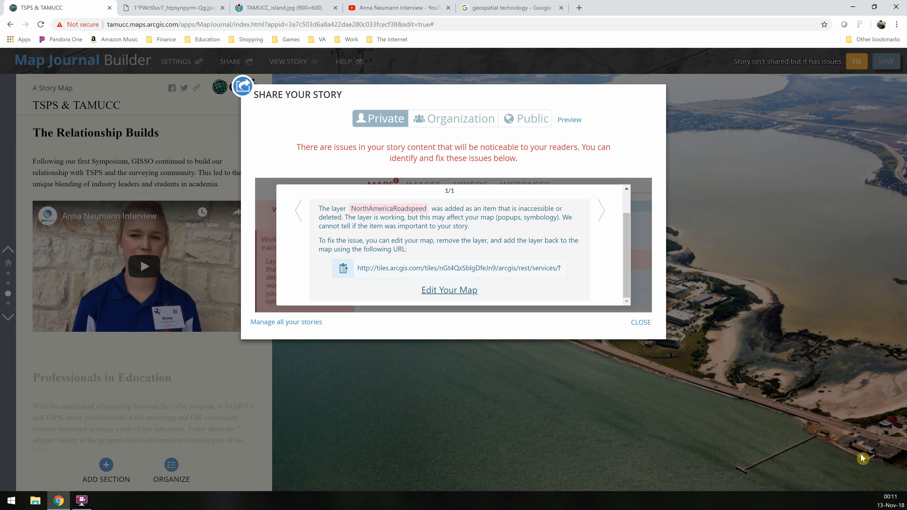
left_click(640, 322)
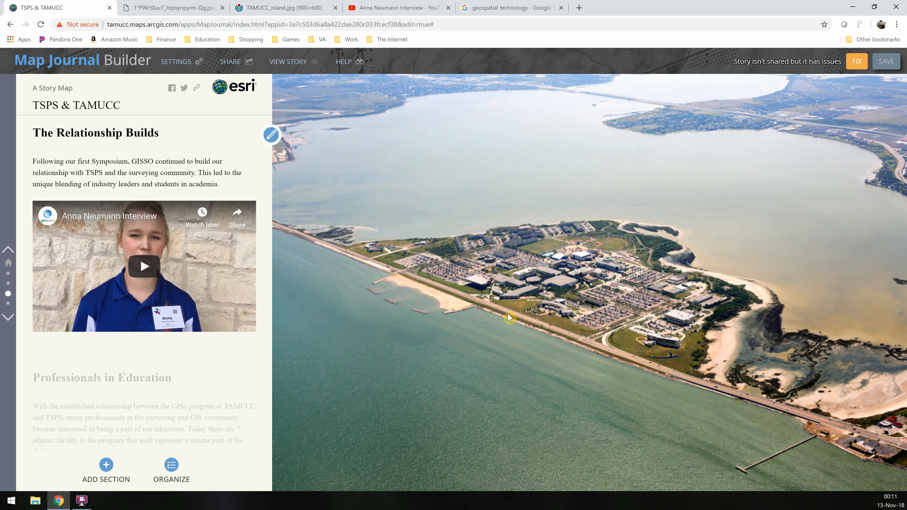